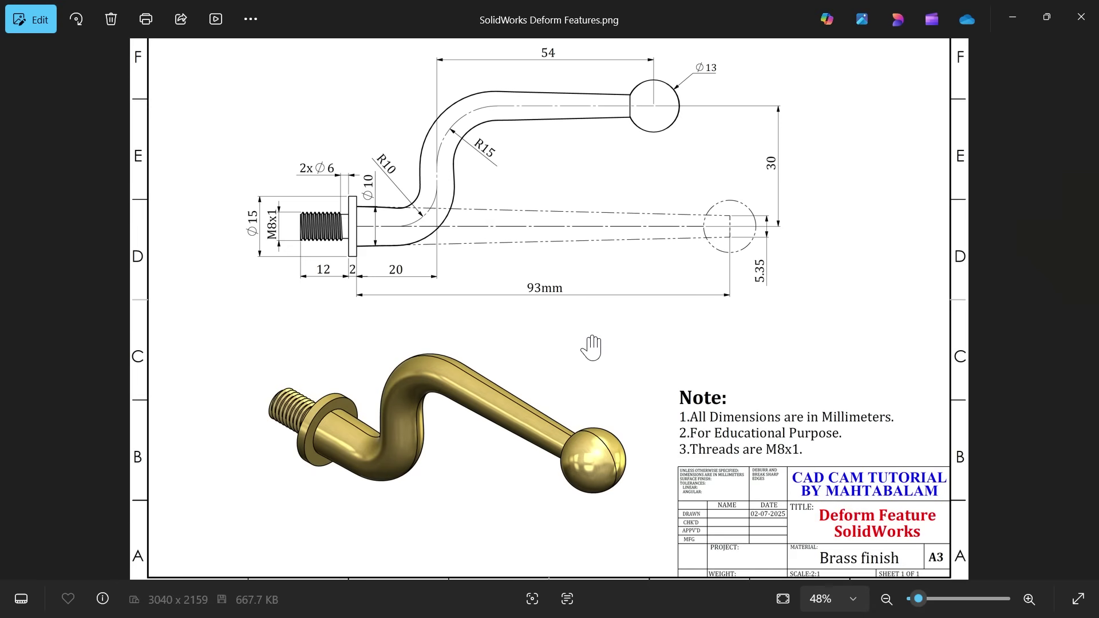
{"action": "scroll", "coordinate": [574, 230], "scroll_direction": "up", "scroll_amount": 1}
{"action": "scroll", "coordinate": [561, 290], "scroll_direction": "up", "scroll_amount": 1}
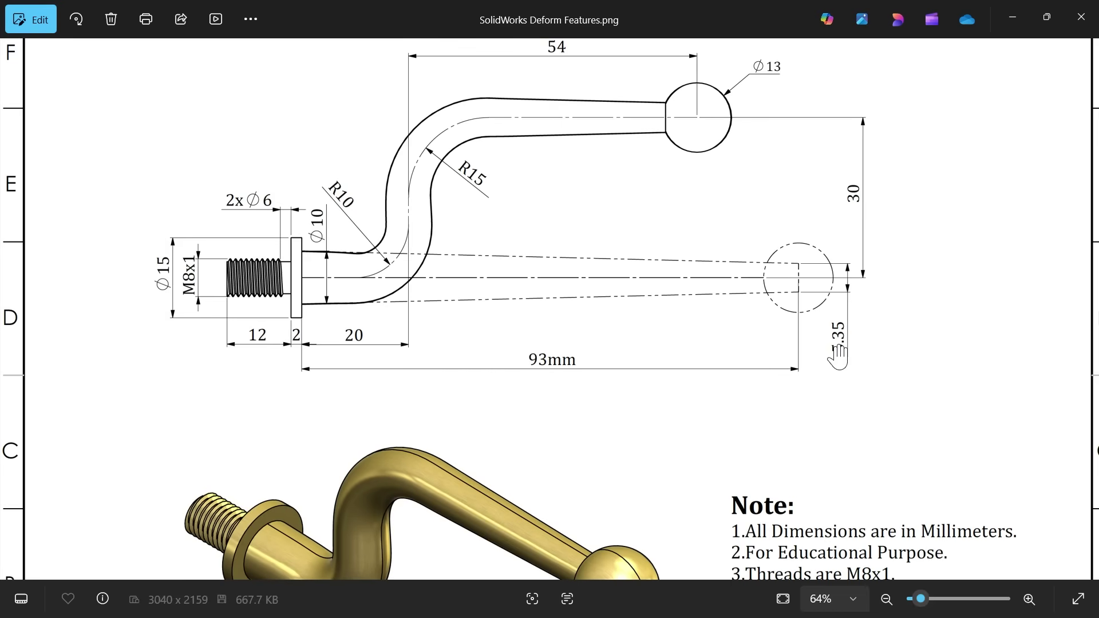
Hide the reference image and start a new sketch on the Front Plane.
{"action": "left_click_drag", "start_coordinate": [764, 302], "coordinate": [479, 353]}
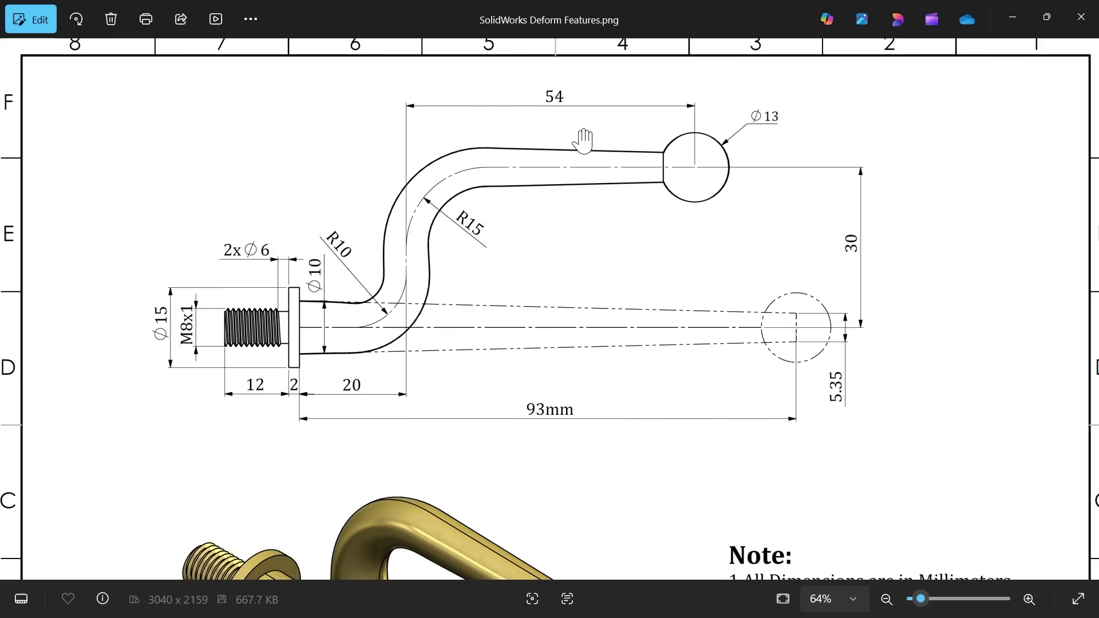
{"action": "left_click", "coordinate": [1014, 21]}
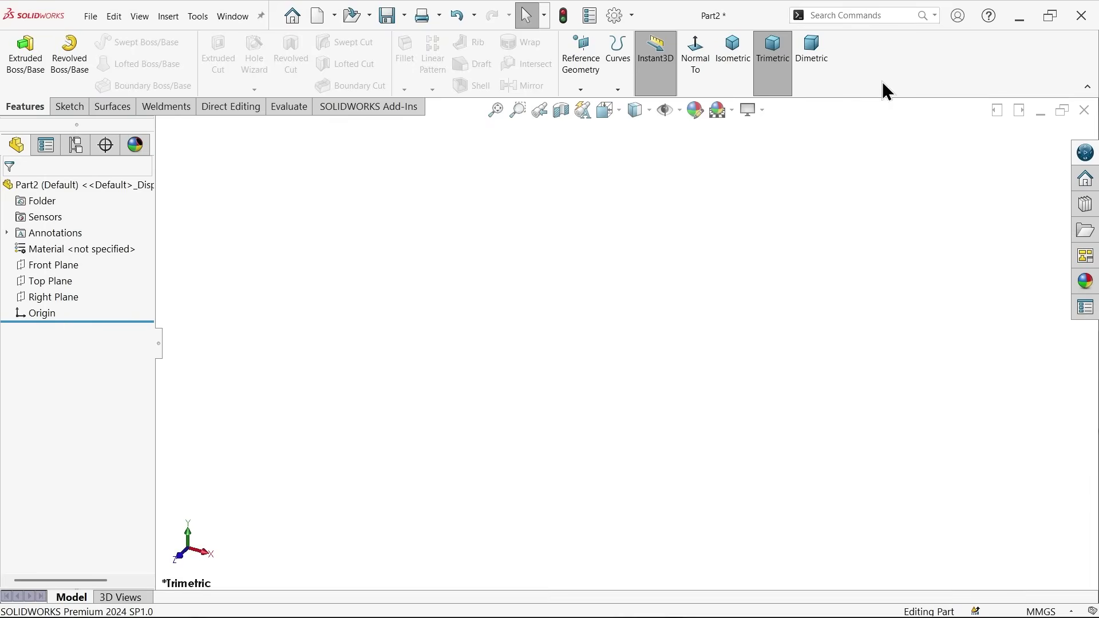
{"action": "left_click", "coordinate": [61, 263]}
{"action": "left_click", "coordinate": [71, 246]}
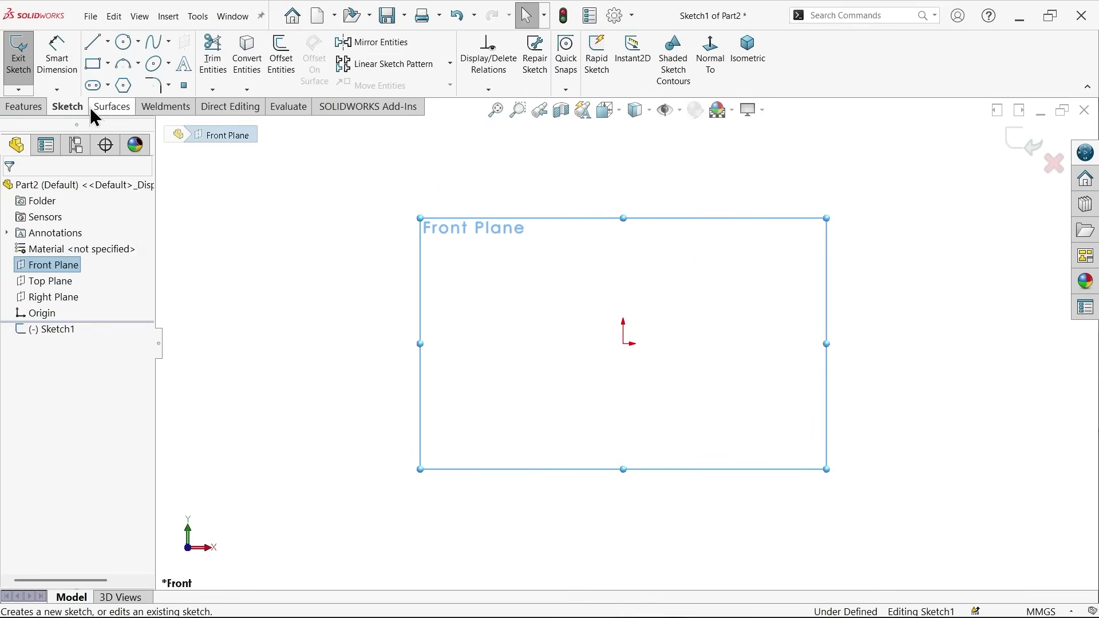
Draw a closed four-sided tapered profile starting and ending at the origin.
{"action": "left_click", "coordinate": [93, 43]}
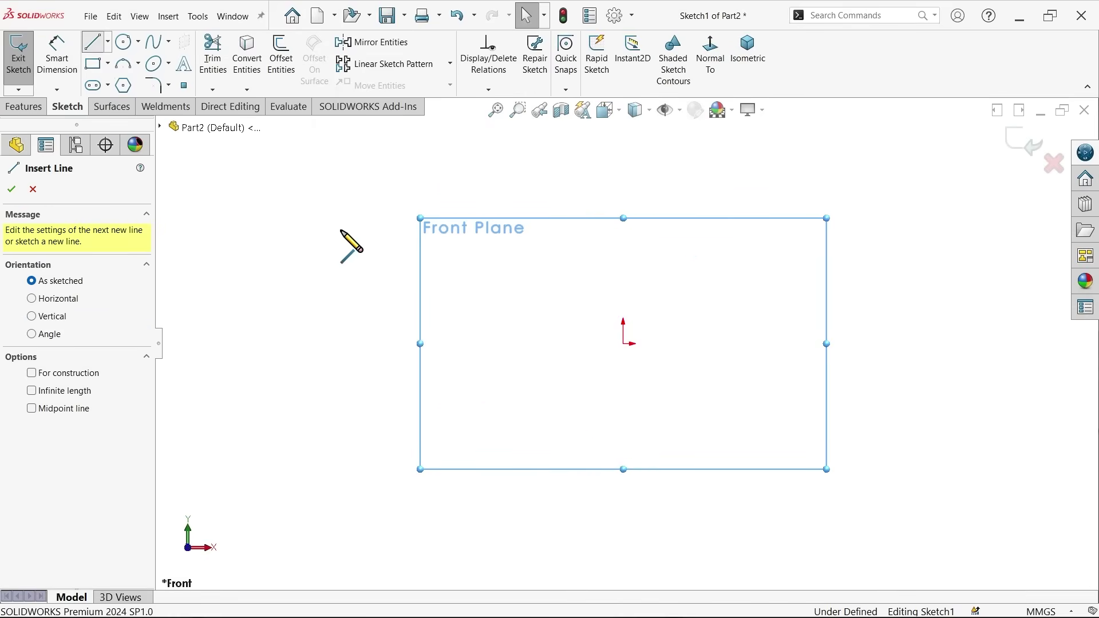
{"action": "left_click", "coordinate": [623, 344]}
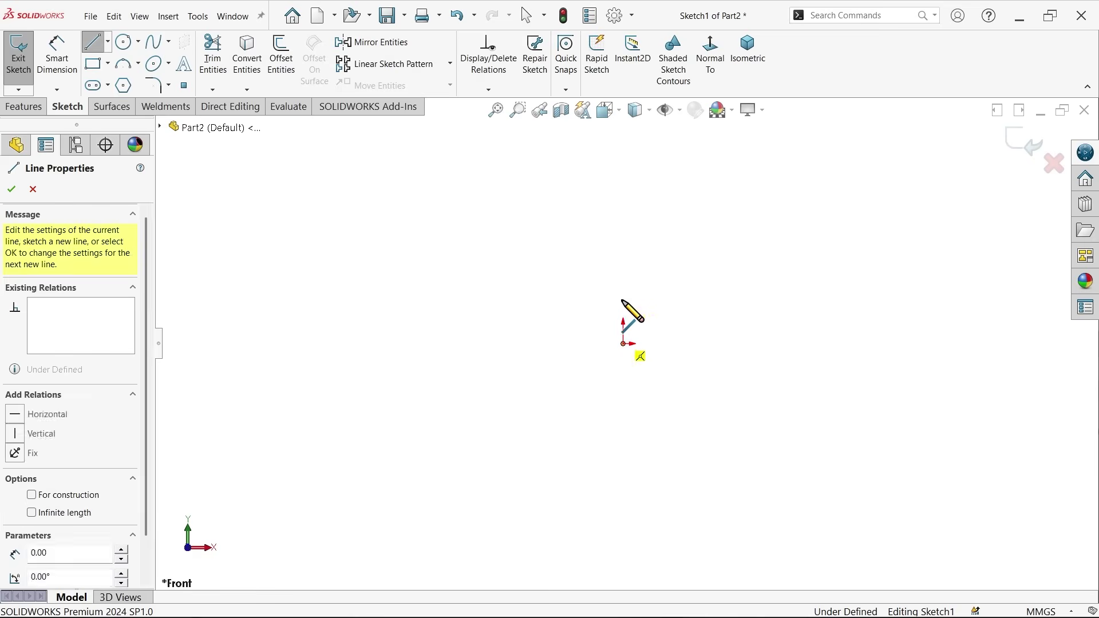
{"action": "left_click", "coordinate": [624, 276]}
{"action": "left_click", "coordinate": [897, 301]}
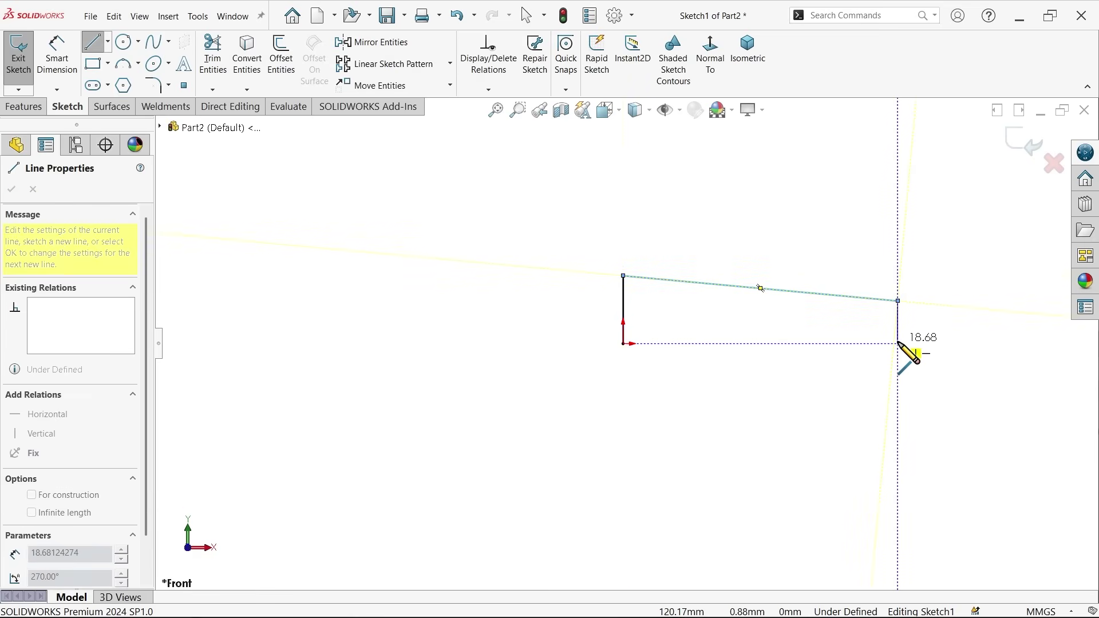
{"action": "left_click", "coordinate": [897, 343]}
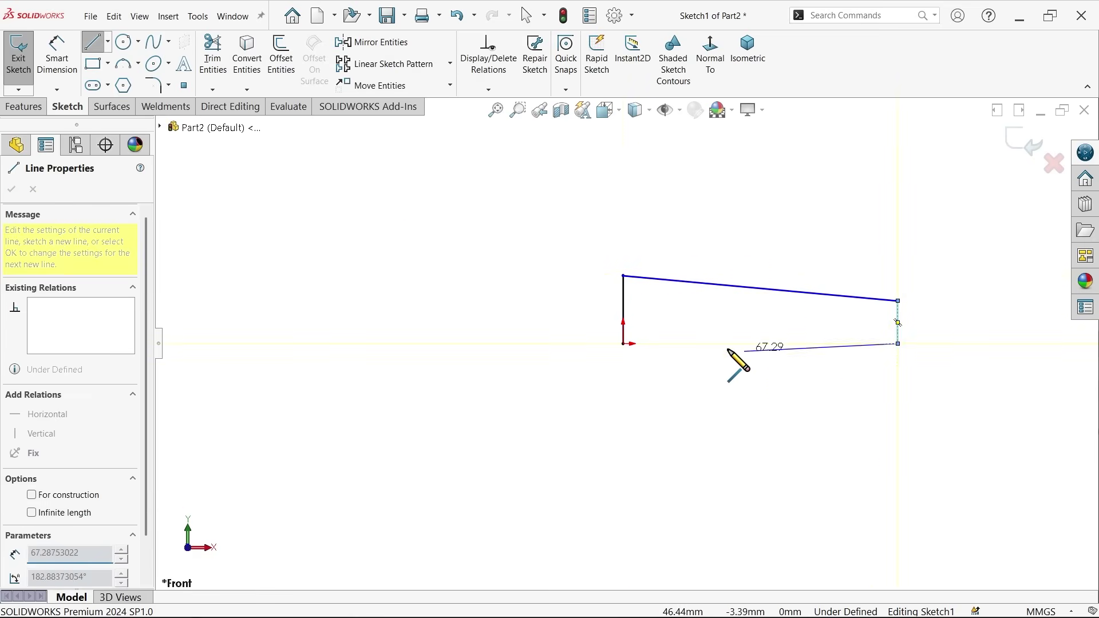
{"action": "left_click", "coordinate": [626, 345]}
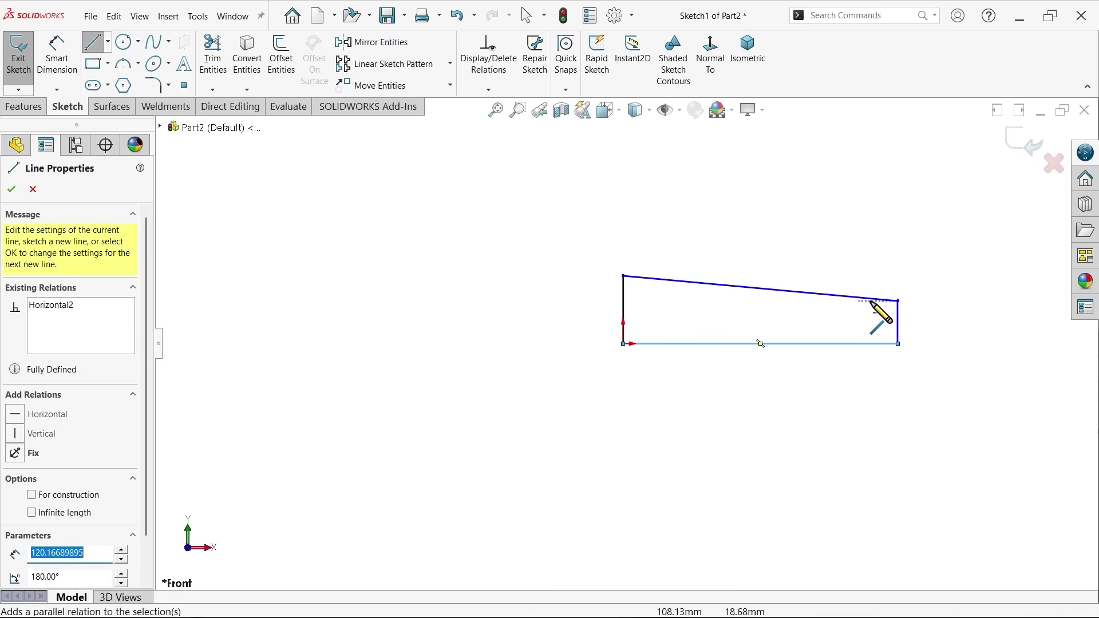
{"action": "scroll", "coordinate": [893, 314], "scroll_direction": "down", "scroll_amount": 3}
{"action": "key", "text": "Escape"}
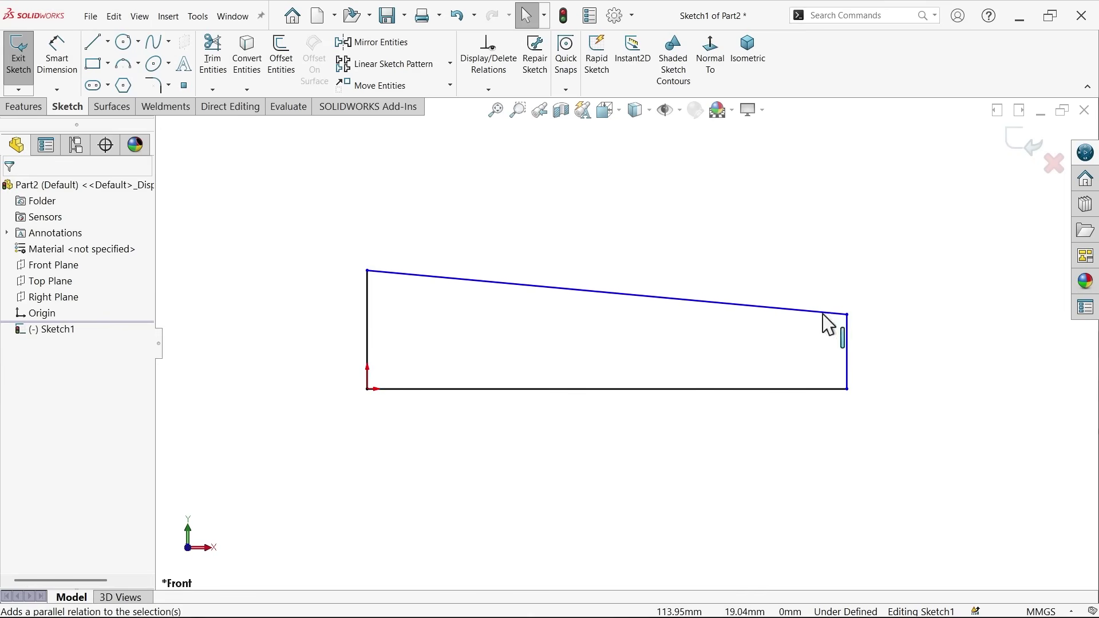
Make the bottom edge construction geometry and begin dimensioning at the top-left corner.
{"action": "left_click", "coordinate": [743, 389]}
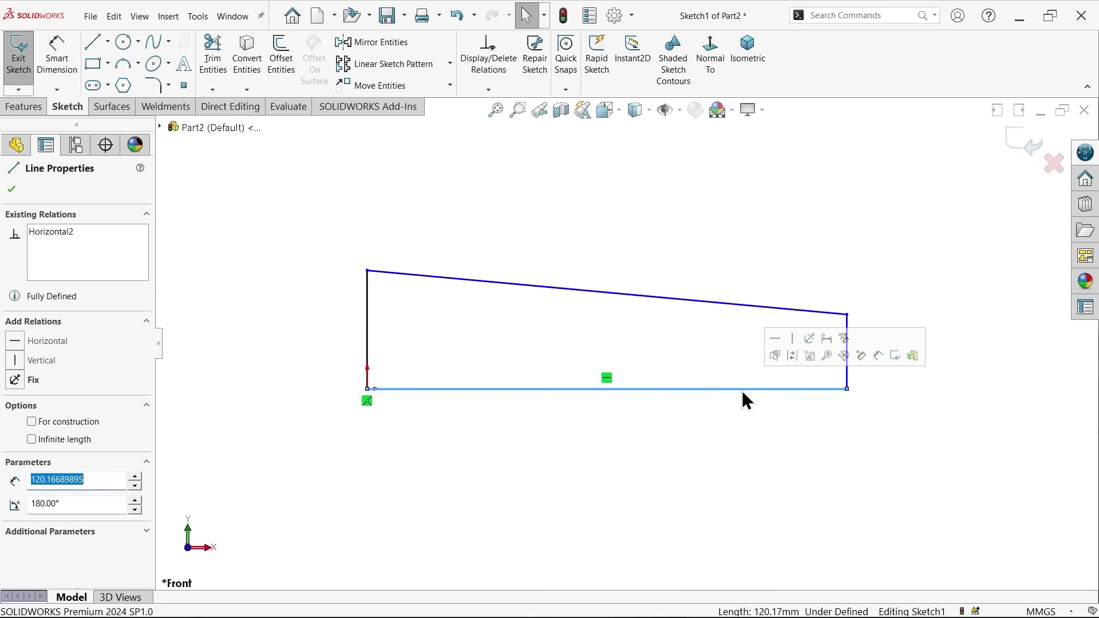
{"action": "left_click", "coordinate": [791, 356]}
{"action": "left_click", "coordinate": [57, 54]}
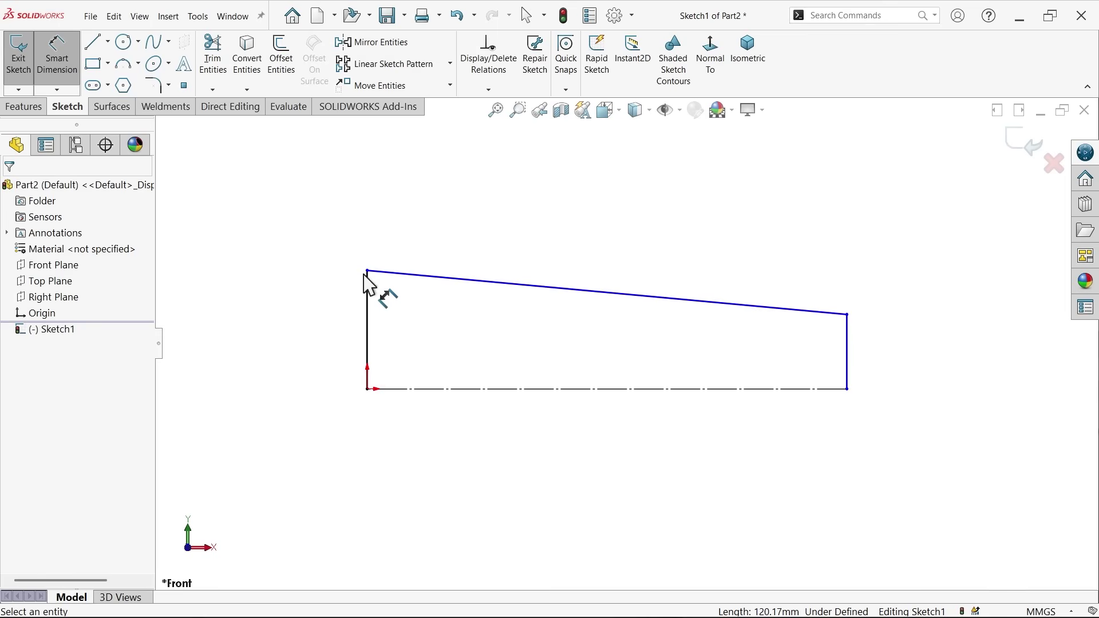
{"action": "left_click", "coordinate": [368, 272]}
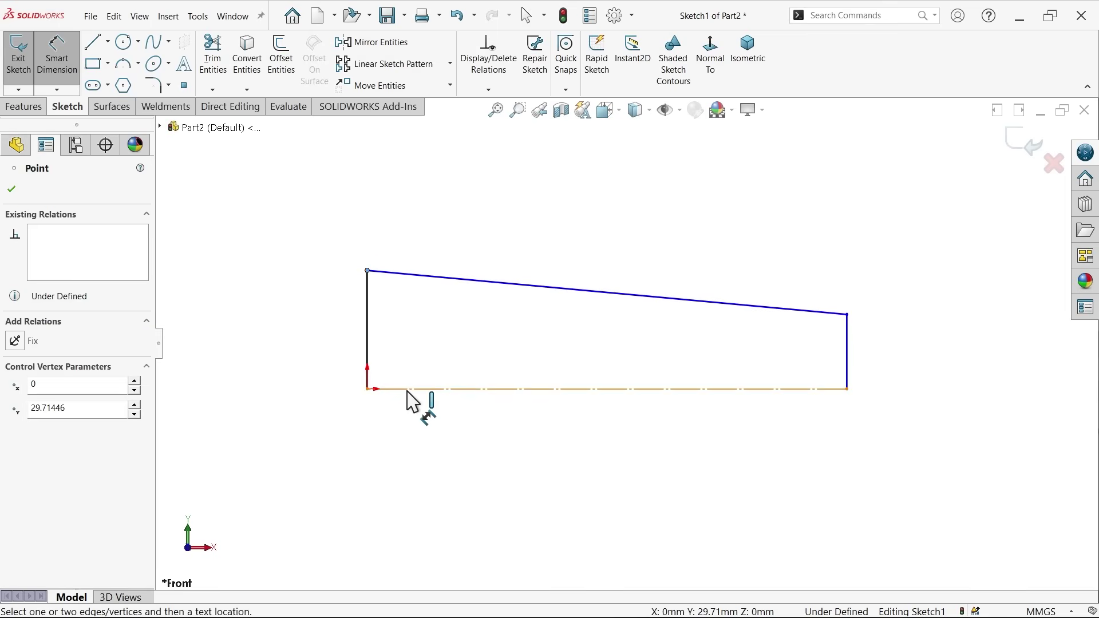
Dimension the profile: 10 mm left-end diameter, 5.35 right end, 93 mm length.
{"action": "left_click", "coordinate": [406, 390]}
{"action": "left_click", "coordinate": [296, 415]}
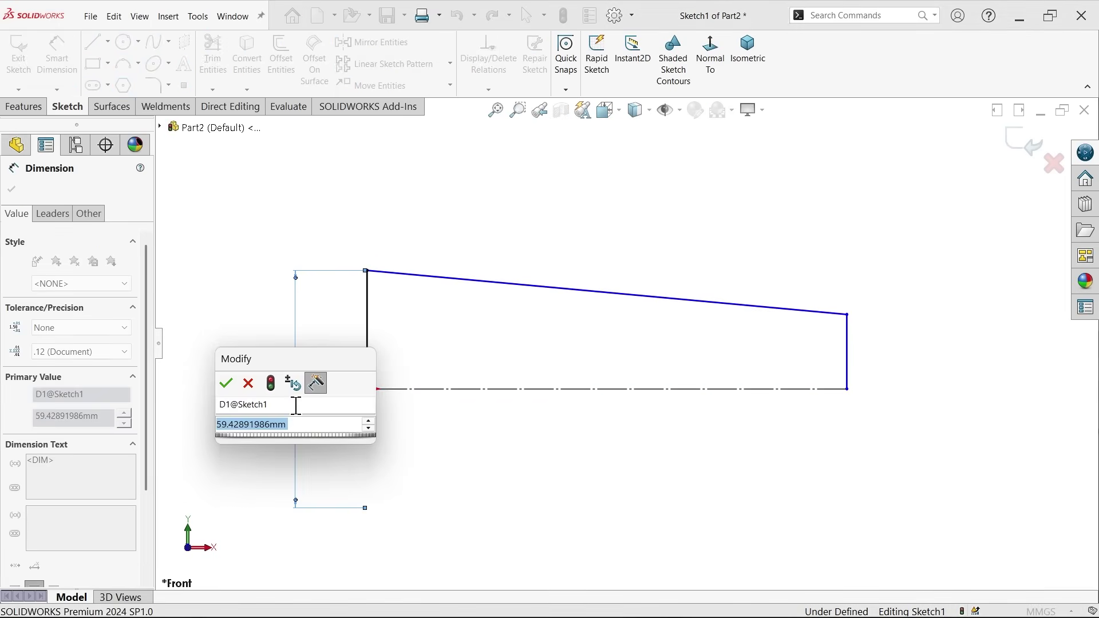
{"action": "type", "text": "10"}
{"action": "key", "text": "Return"}
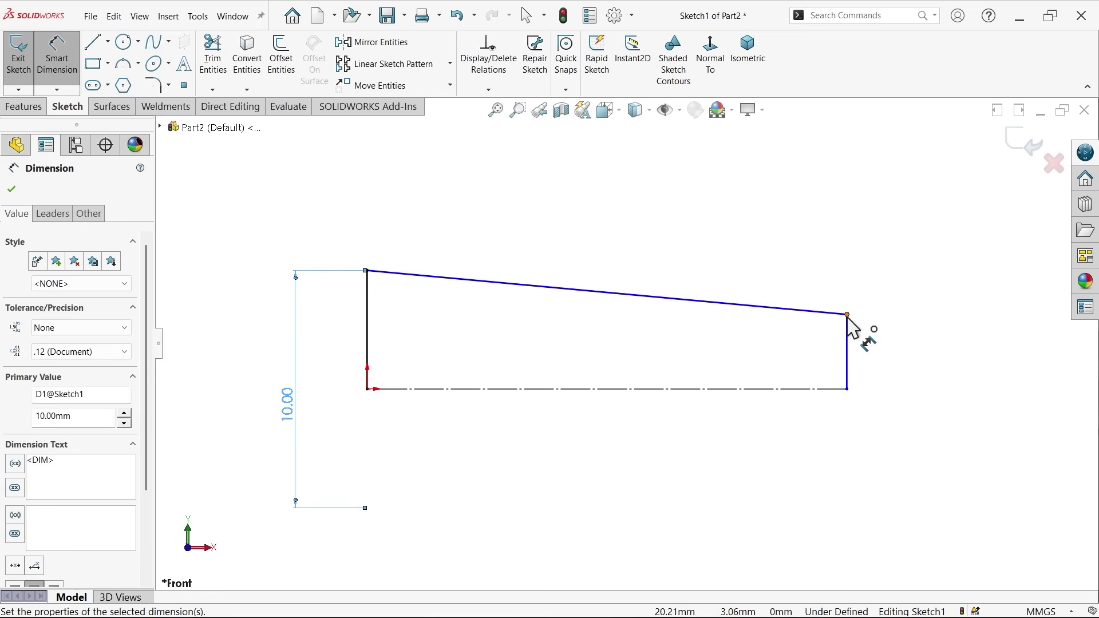
{"action": "left_click", "coordinate": [848, 330]}
{"action": "left_click", "coordinate": [889, 373]}
{"action": "type", "text": "5"}
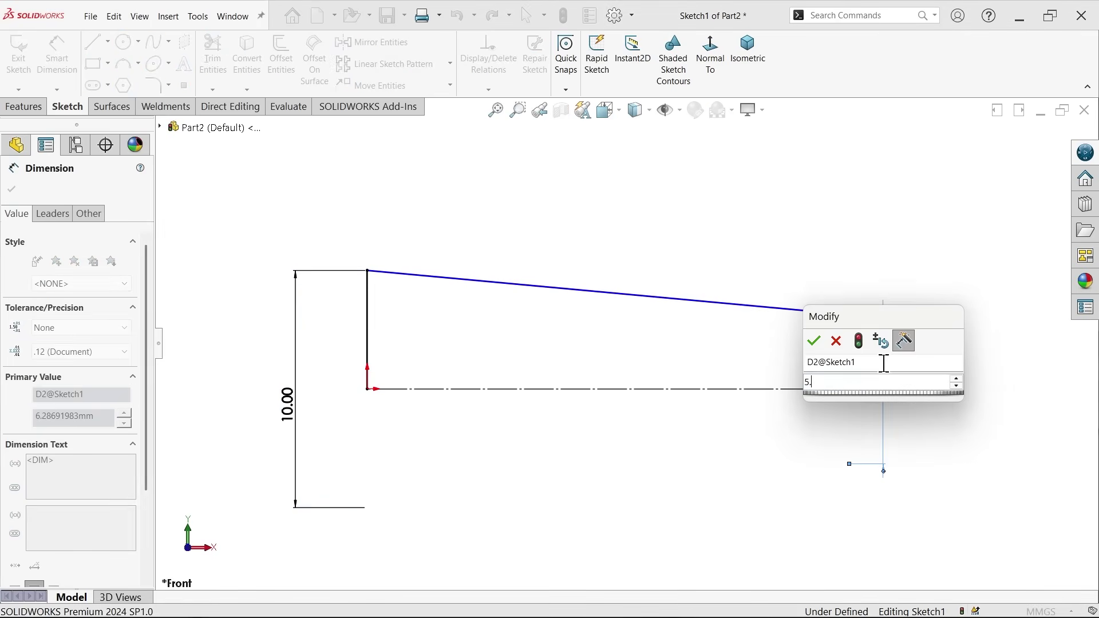
{"action": "type", "text": ".35"}
{"action": "key", "text": "Return"}
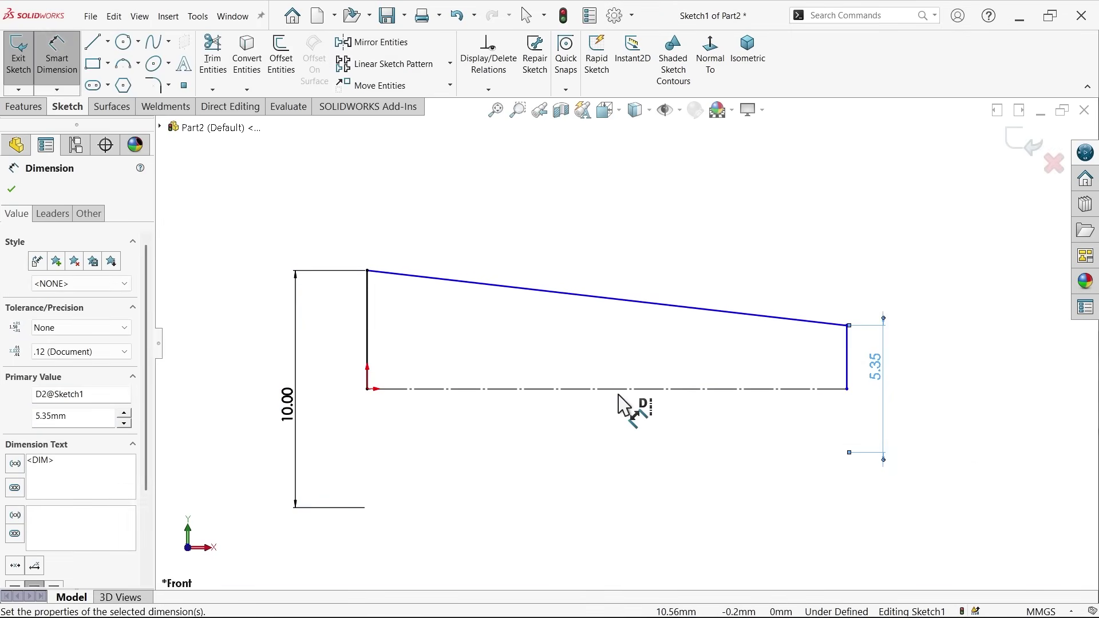
{"action": "left_click", "coordinate": [616, 389]}
{"action": "left_click", "coordinate": [604, 439]}
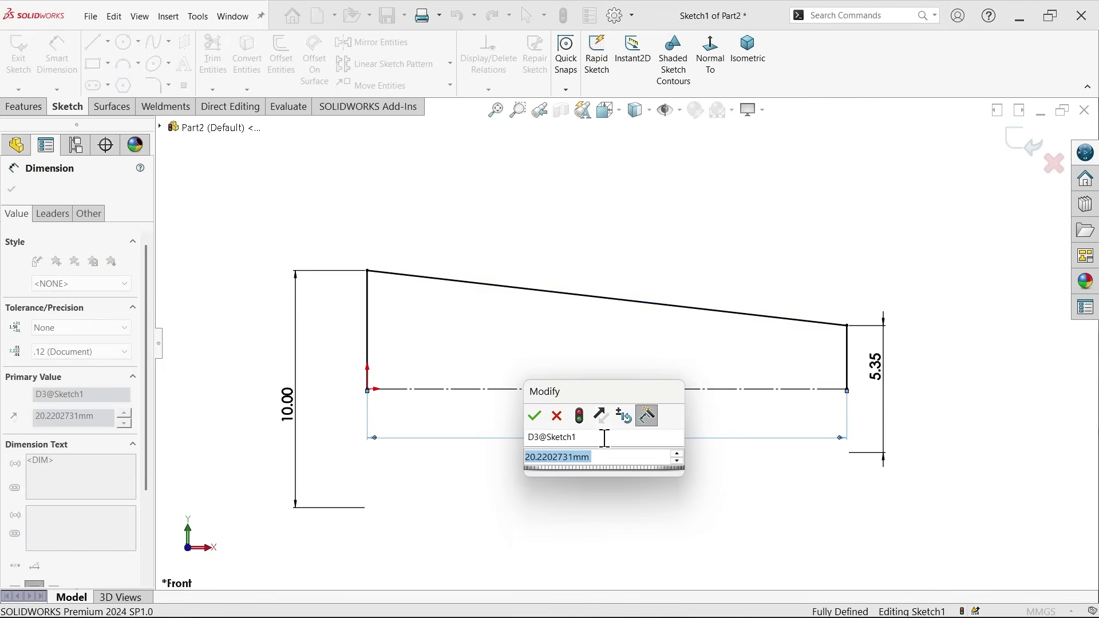
{"action": "type", "text": "93"}
{"action": "key", "text": "Return"}
{"action": "scroll", "coordinate": [614, 434], "scroll_direction": "up", "scroll_amount": 5}
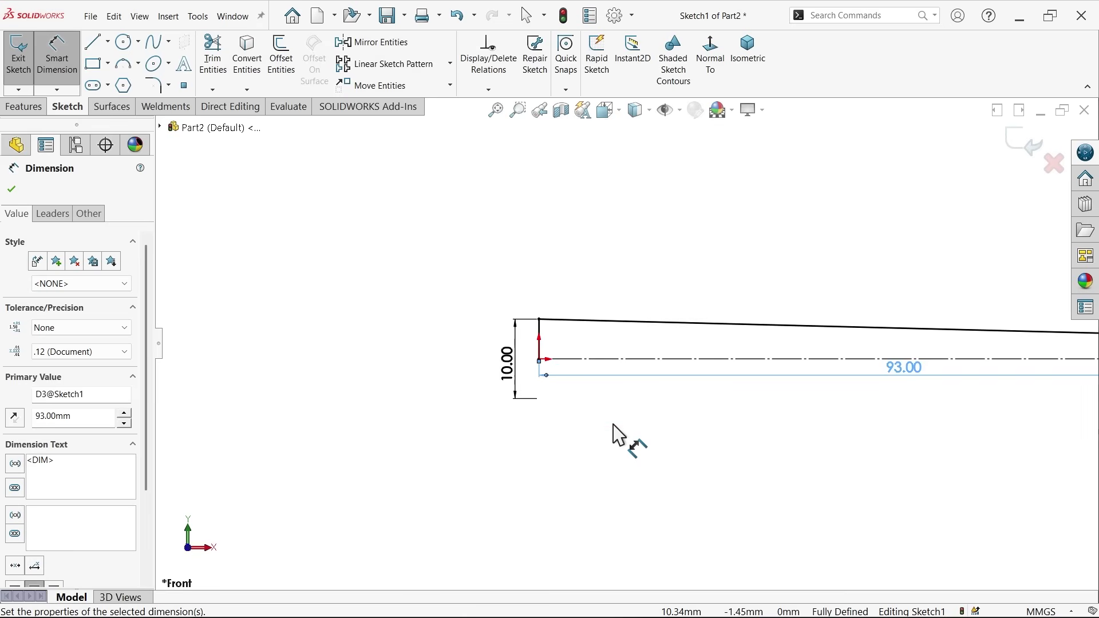
{"action": "scroll", "coordinate": [854, 351], "scroll_direction": "down", "scroll_amount": 3}
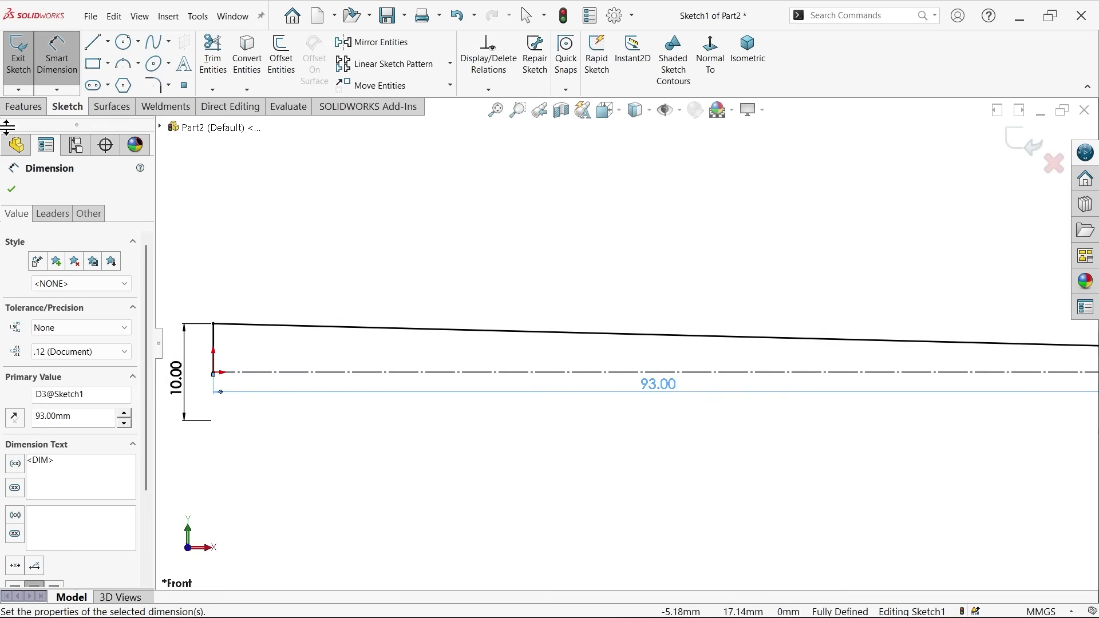
{"action": "left_click", "coordinate": [25, 105]}
Revolve the profile 360° about the centreline and change the model shading display.
{"action": "left_click", "coordinate": [75, 84]}
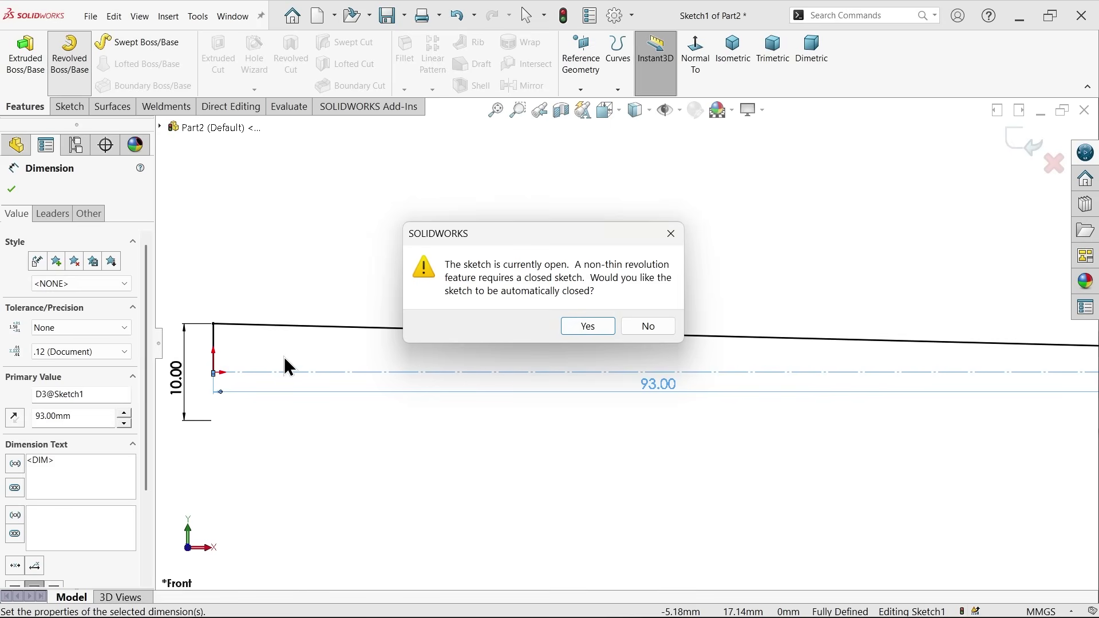
{"action": "left_click", "coordinate": [589, 328]}
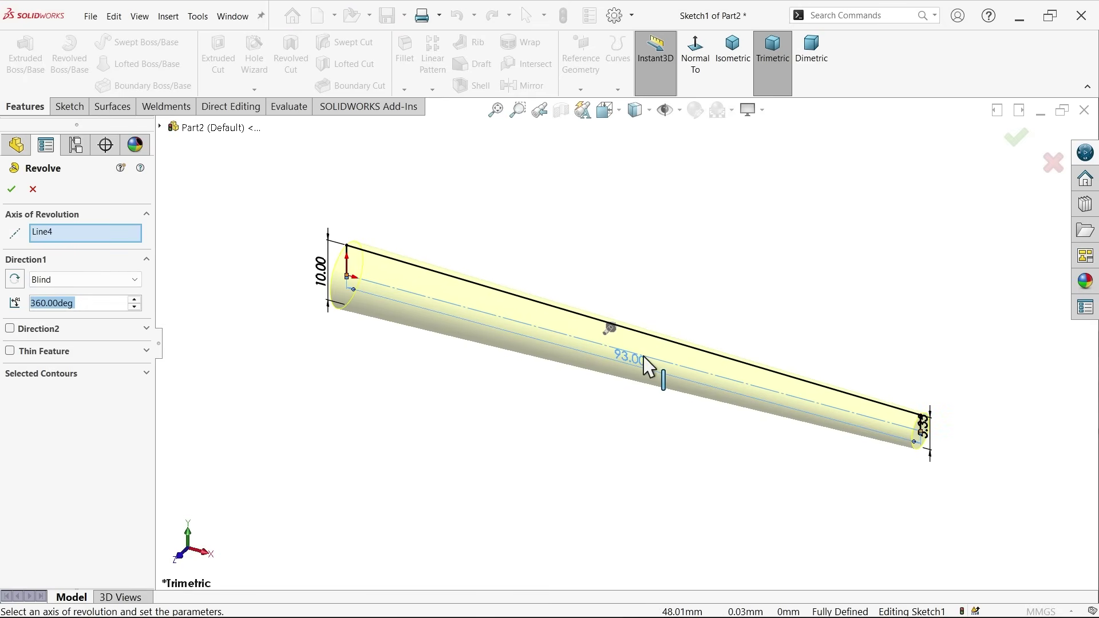
{"action": "left_click", "coordinate": [50, 232]}
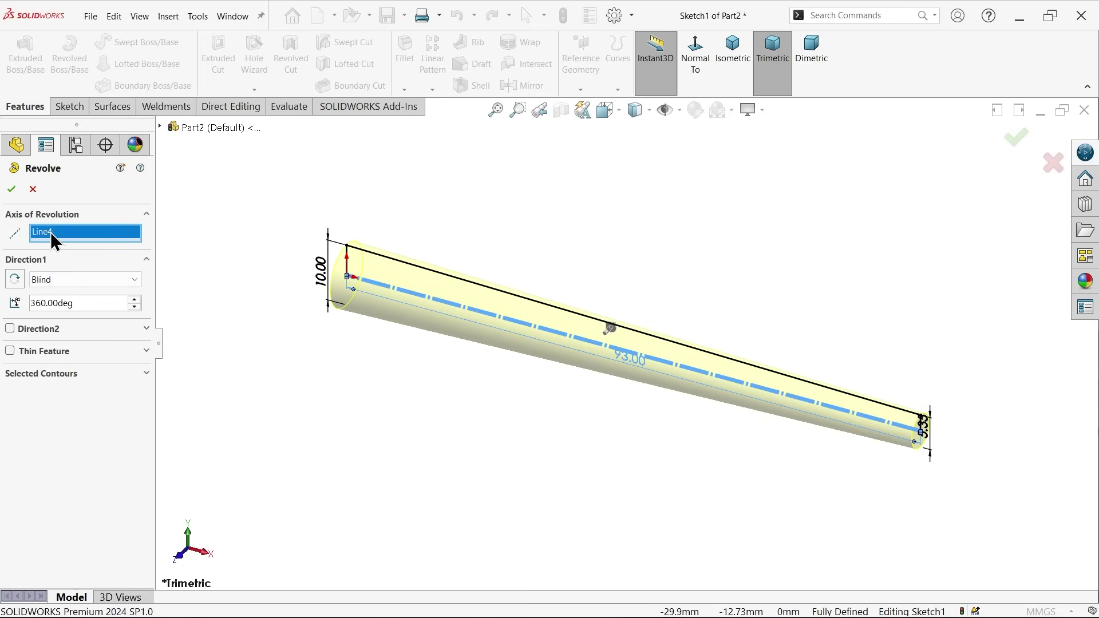
{"action": "left_click", "coordinate": [54, 279]}
{"action": "double_click", "coordinate": [78, 303]}
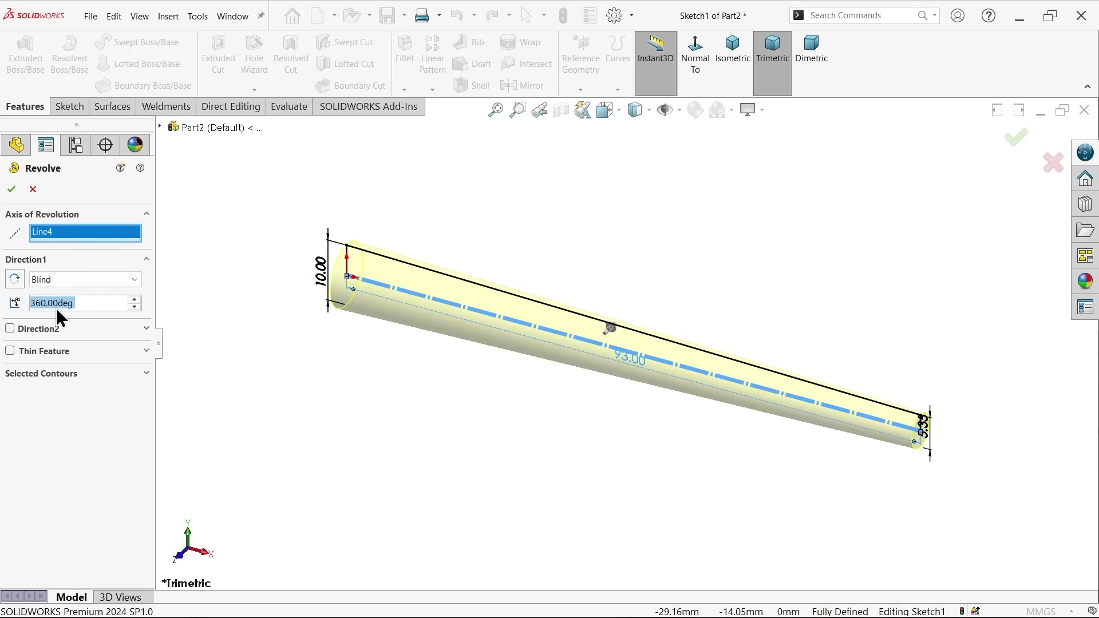
{"action": "left_click", "coordinate": [13, 190]}
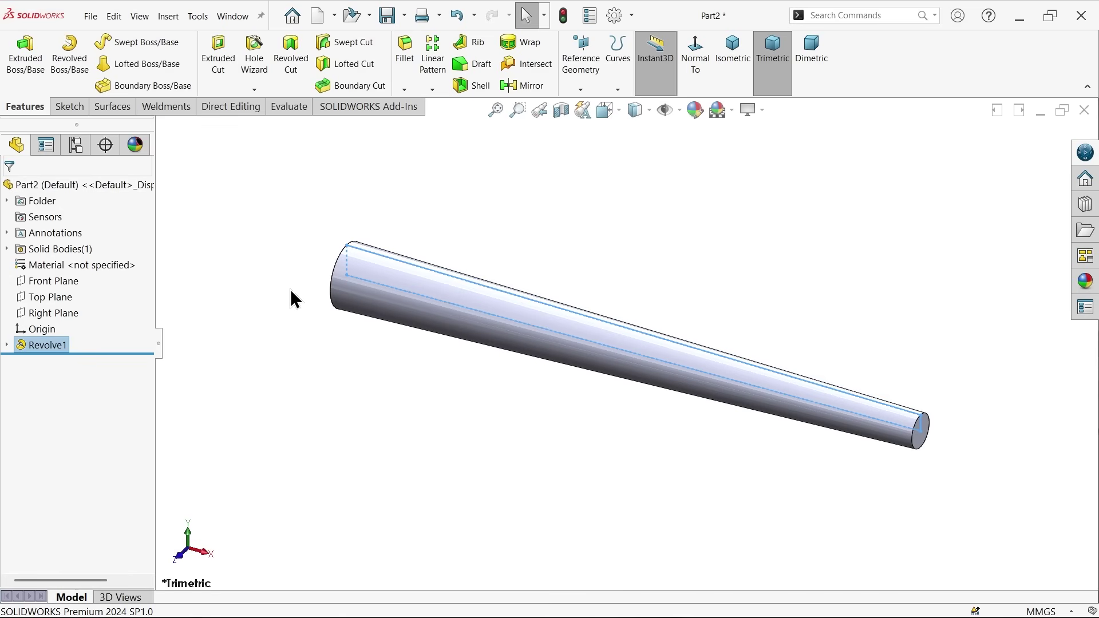
{"action": "left_click", "coordinate": [762, 112]}
{"action": "left_click", "coordinate": [768, 131]}
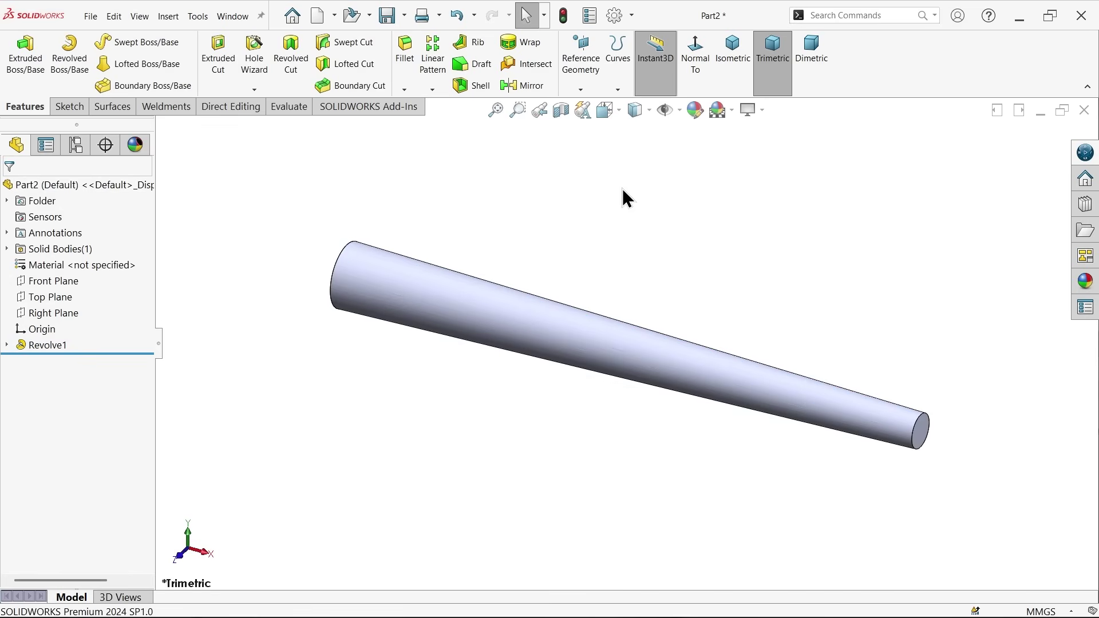
{"action": "scroll", "coordinate": [404, 287], "scroll_direction": "down", "scroll_amount": 1}
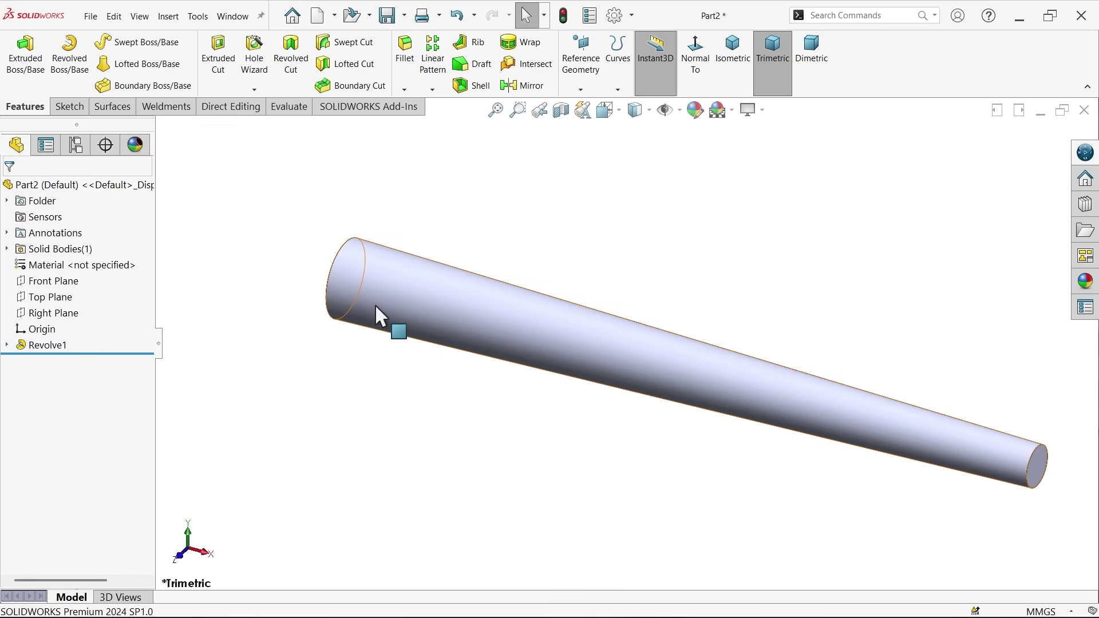
Sketch a closed stepped pin-and-flange profile on the Front Plane from the origin.
{"action": "left_click", "coordinate": [75, 282]}
{"action": "left_click", "coordinate": [87, 257]}
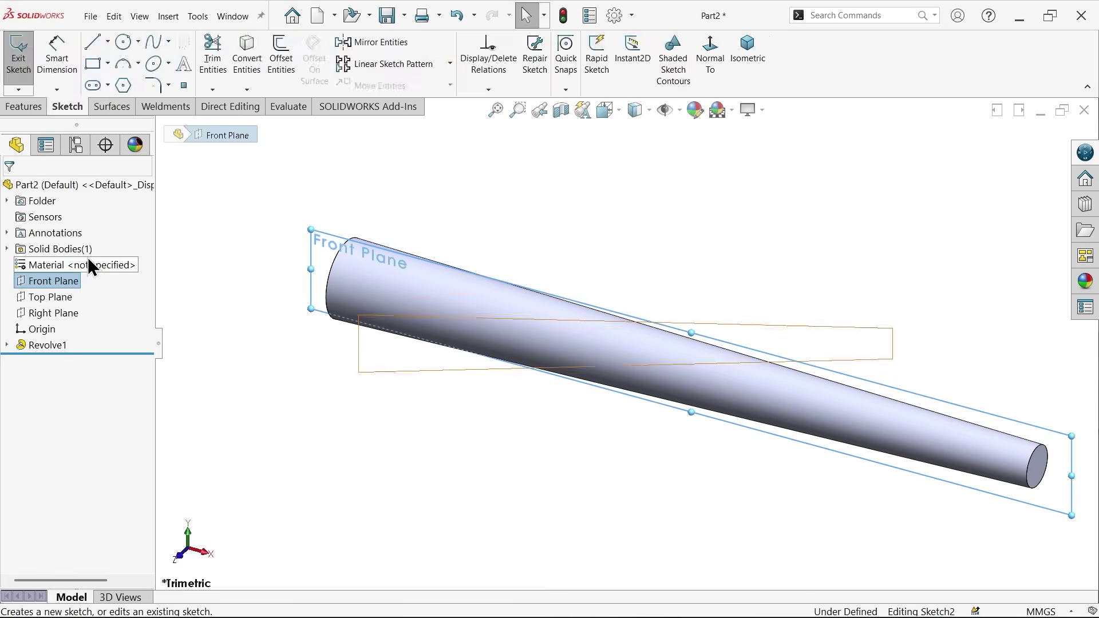
{"action": "left_click", "coordinate": [92, 42]}
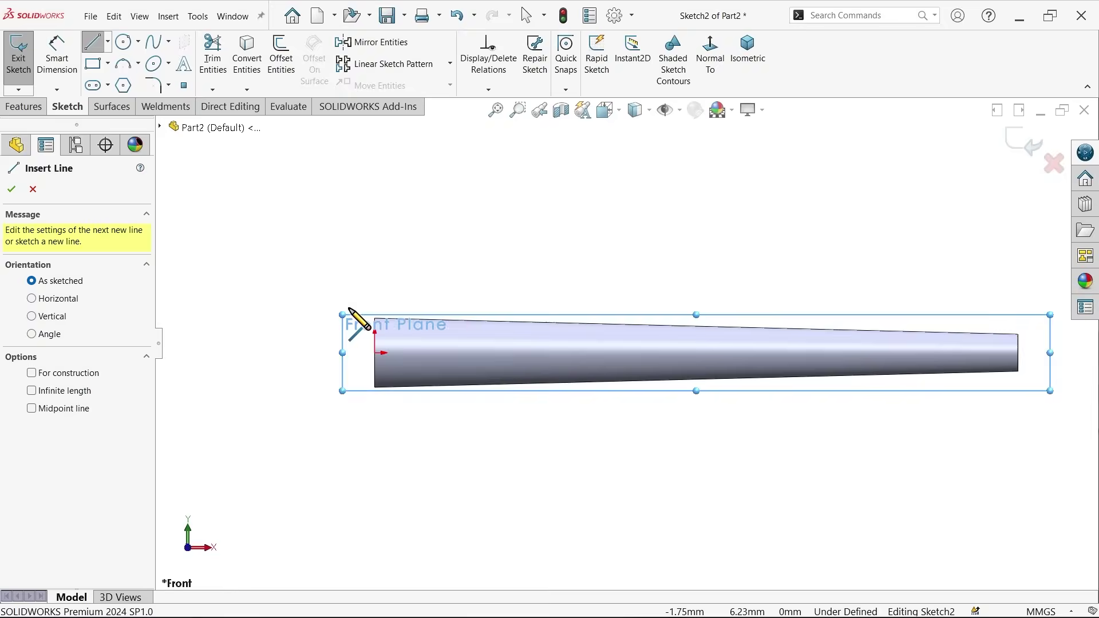
{"action": "scroll", "coordinate": [292, 302], "scroll_direction": "up", "scroll_amount": 3}
{"action": "left_click", "coordinate": [444, 390]}
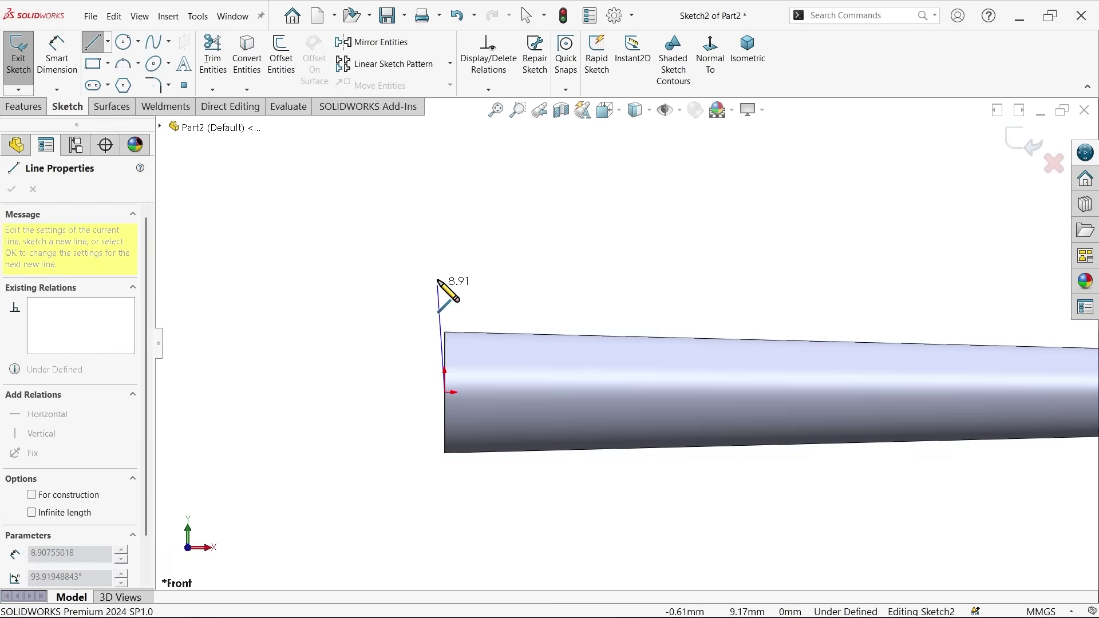
{"action": "left_click", "coordinate": [444, 252]}
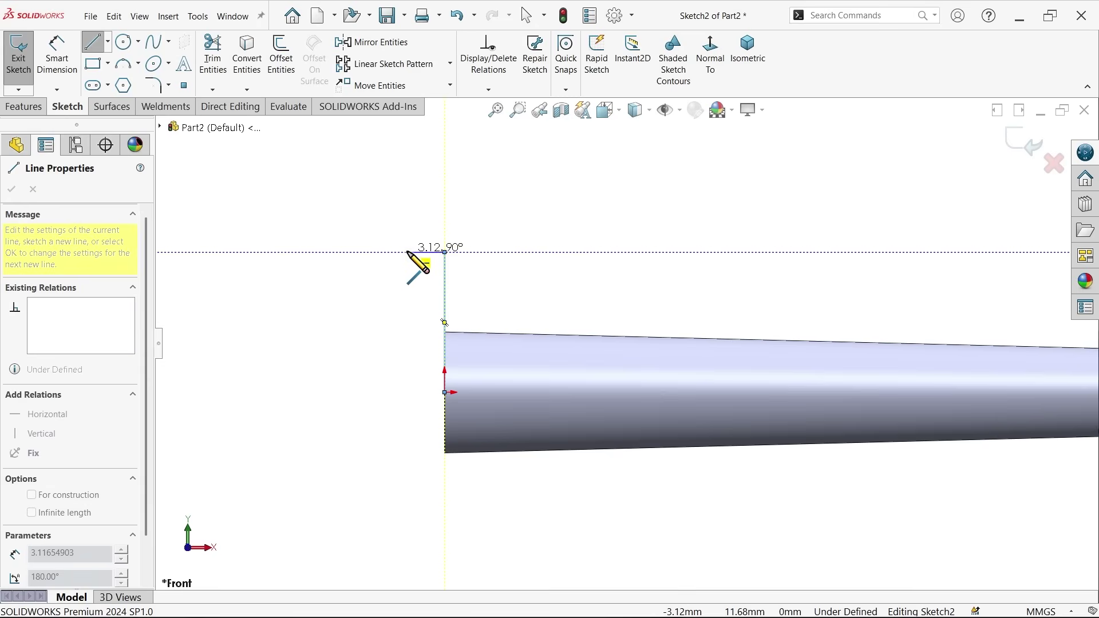
{"action": "left_click", "coordinate": [407, 251]}
{"action": "left_click", "coordinate": [407, 301]}
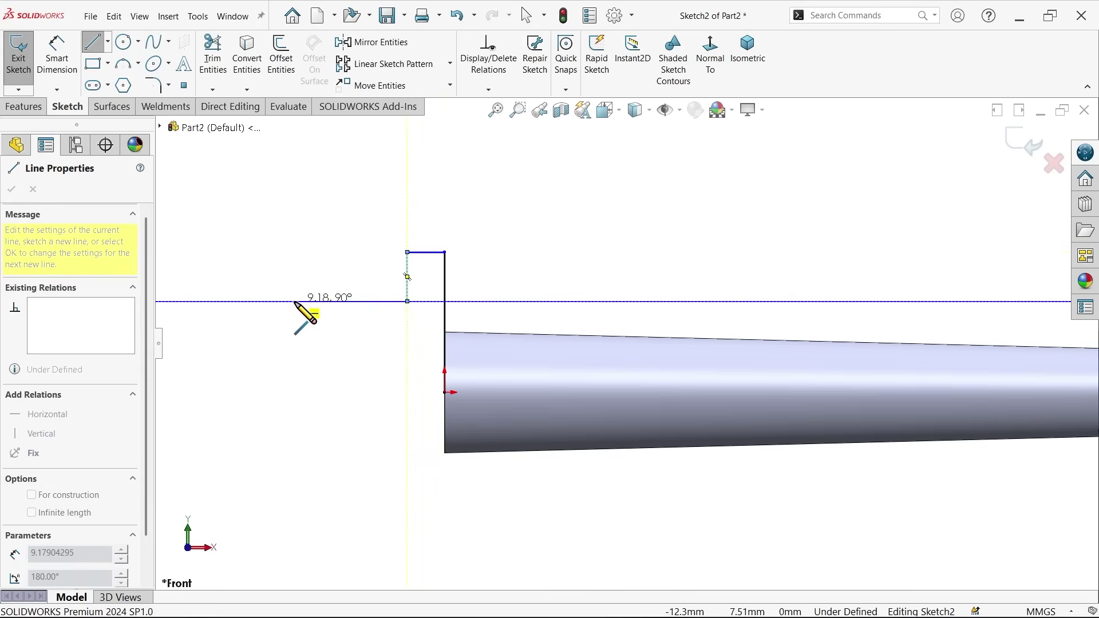
{"action": "left_click", "coordinate": [288, 301]}
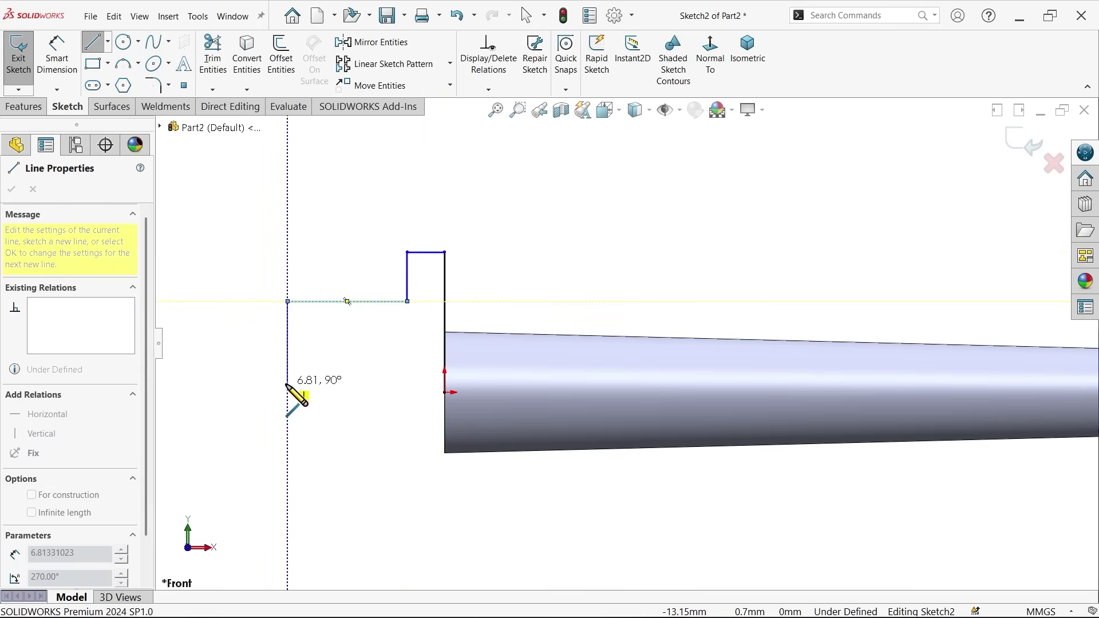
{"action": "left_click", "coordinate": [288, 393]}
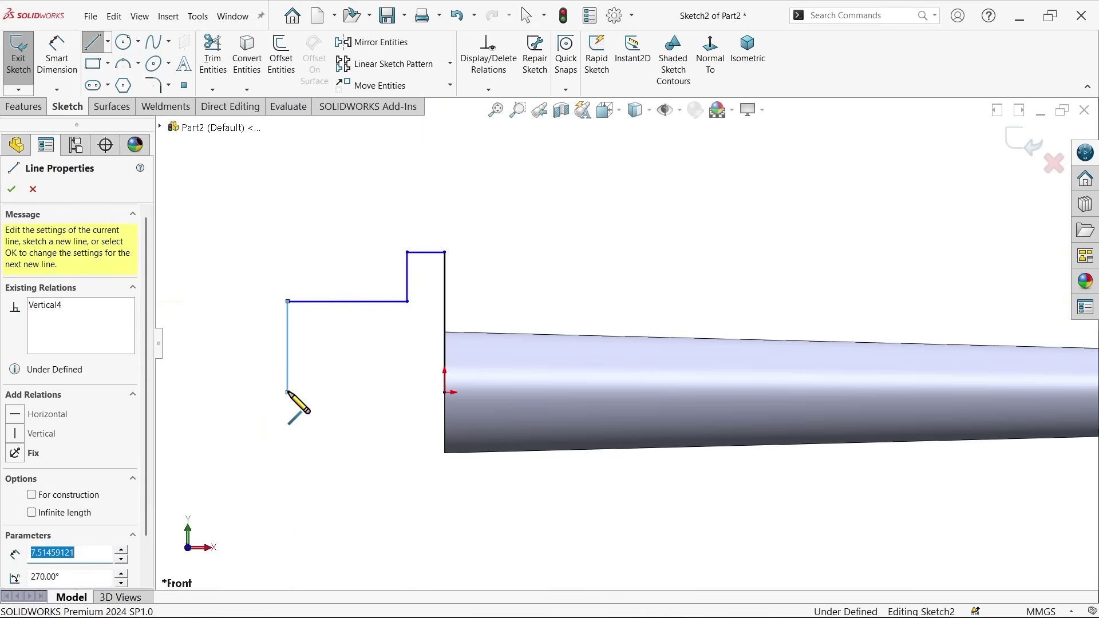
{"action": "left_click", "coordinate": [444, 392]}
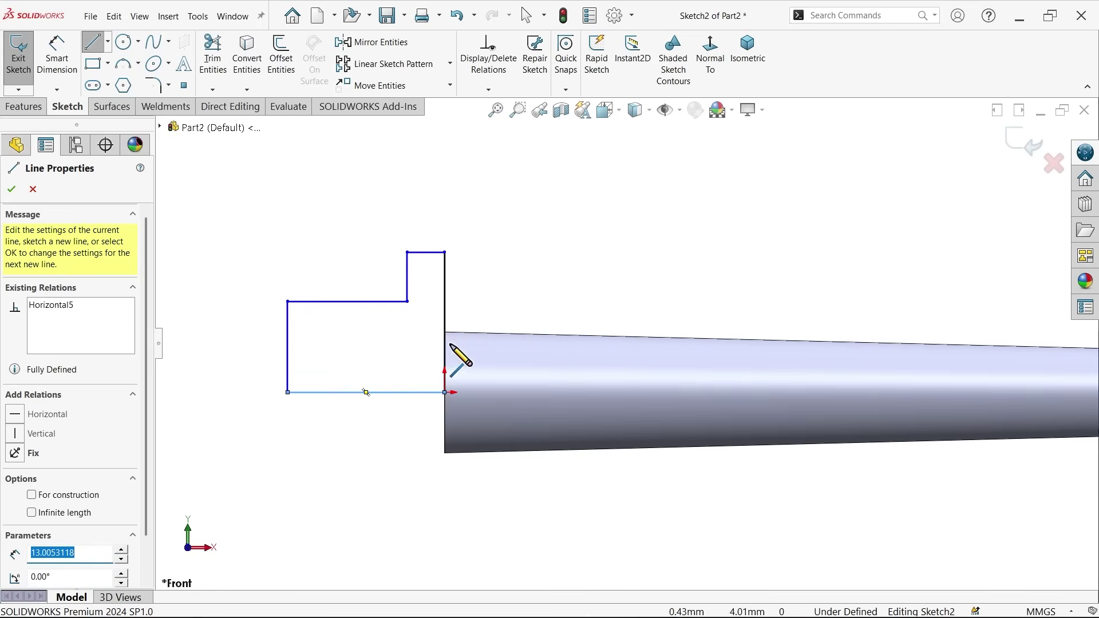
{"action": "key", "text": "Escape"}
Make the bottom line a centerline and dimension the pin diameter to 6 mm.
{"action": "left_click", "coordinate": [412, 394]}
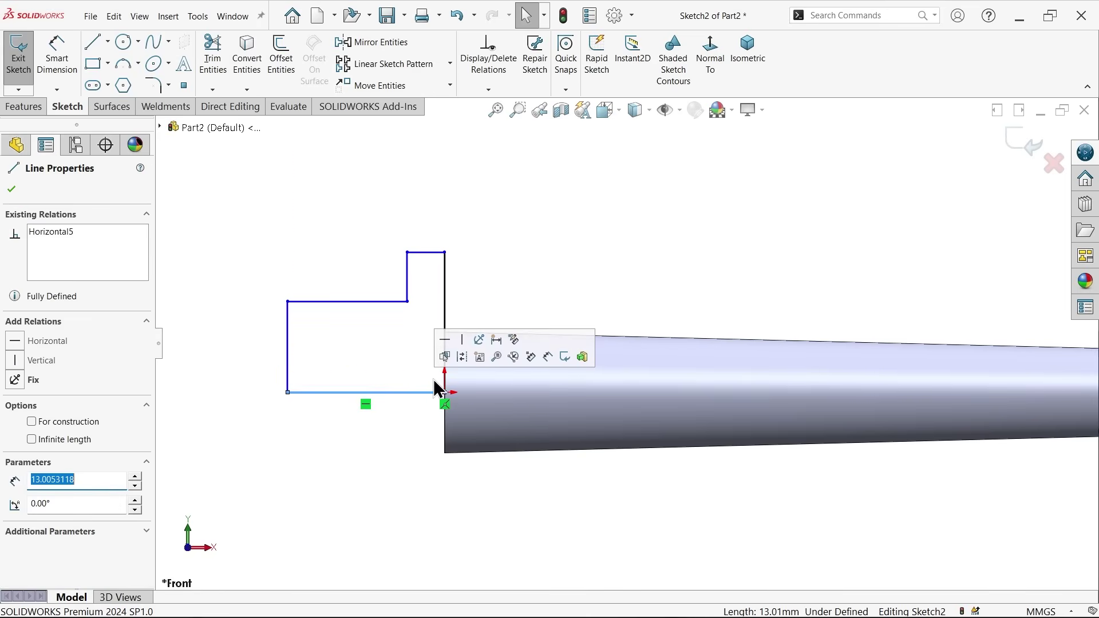
{"action": "left_click", "coordinate": [455, 362]}
{"action": "left_click", "coordinate": [57, 51]}
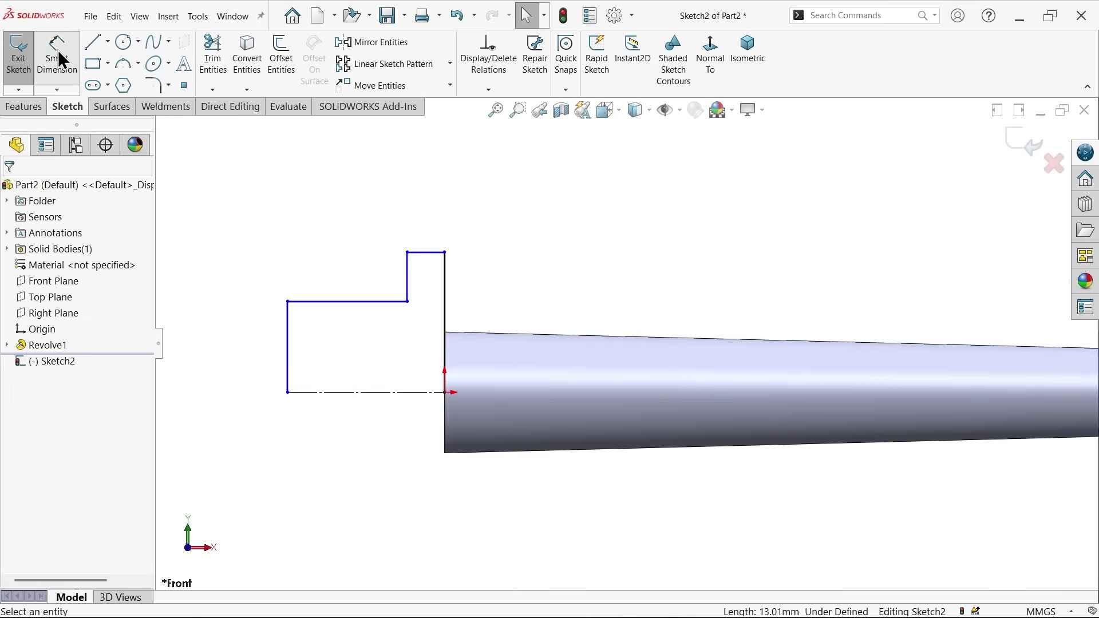
{"action": "left_click", "coordinate": [365, 302]}
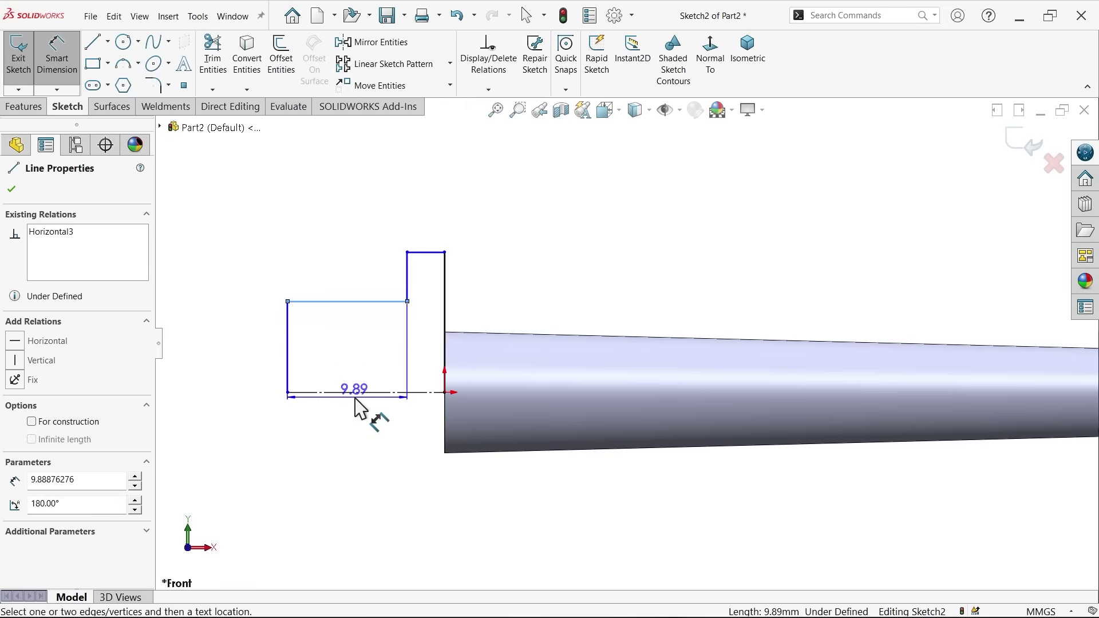
{"action": "left_click", "coordinate": [368, 394]}
{"action": "left_click", "coordinate": [244, 404]}
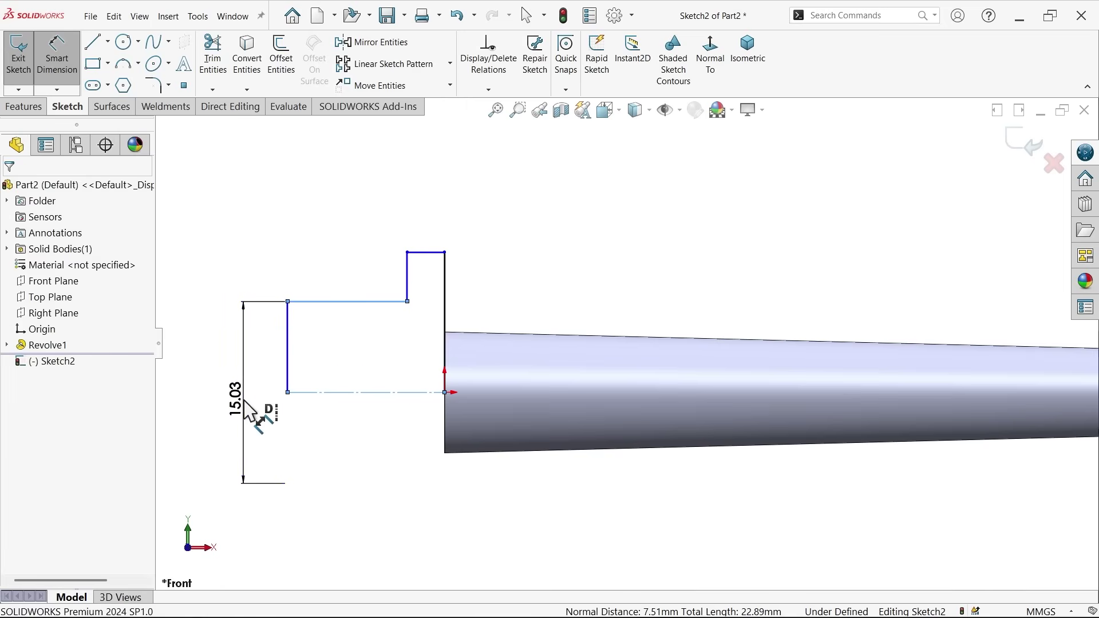
{"action": "type", "text": "6"}
{"action": "key", "text": "Return"}
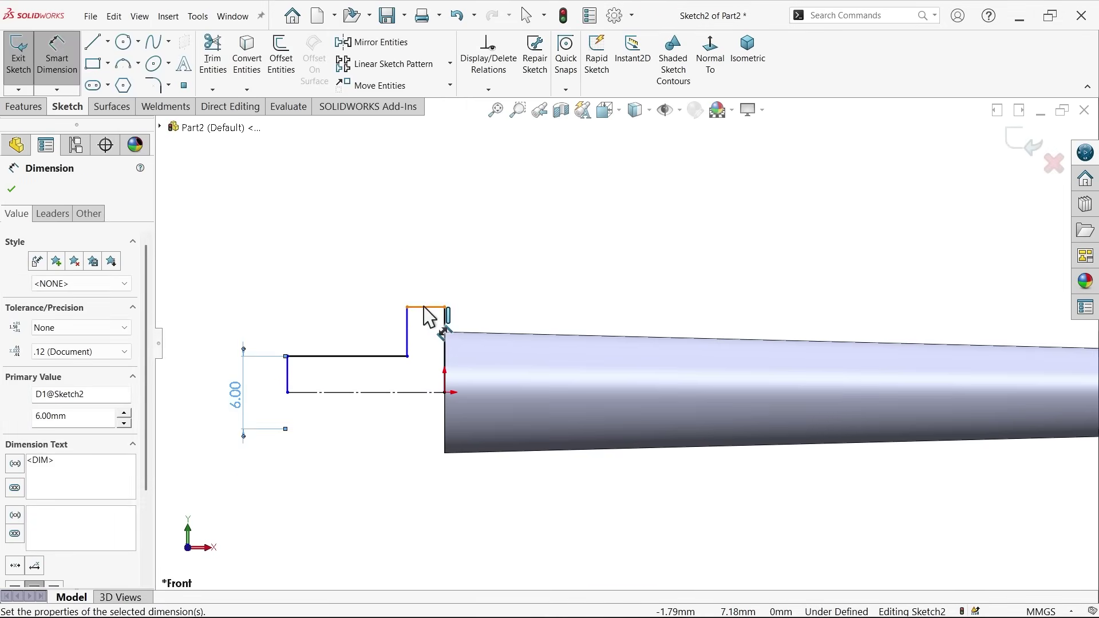
Dimension the 15 mm flange diameter, 14 mm pin length and 2 mm flange thickness.
{"action": "left_click", "coordinate": [429, 307]}
{"action": "left_click", "coordinate": [213, 356]}
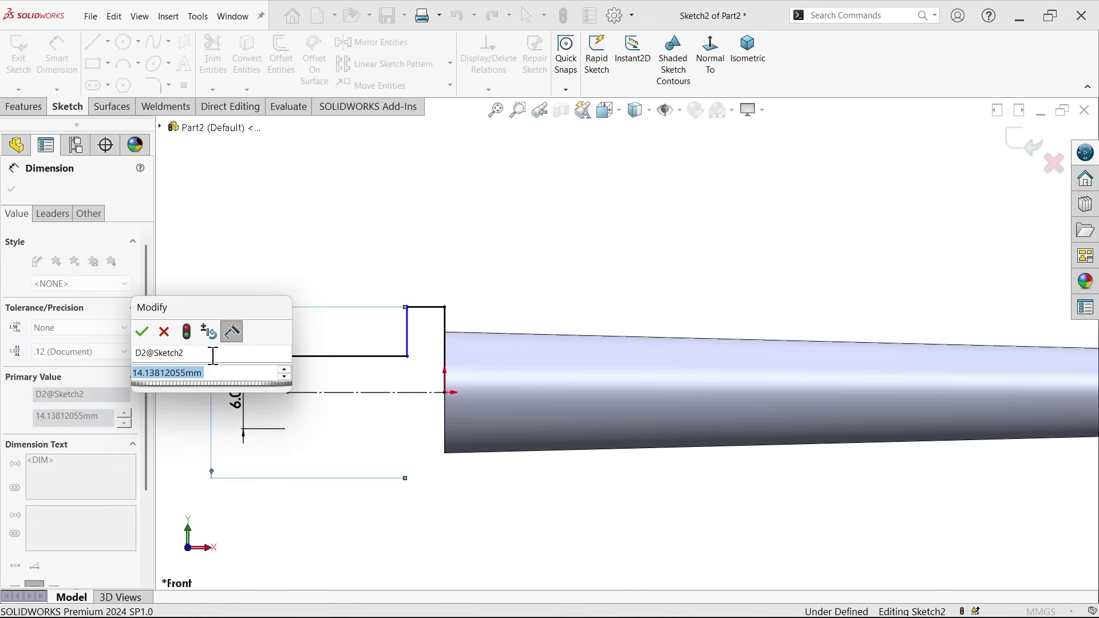
{"action": "type", "text": "15"}
{"action": "key", "text": "Return"}
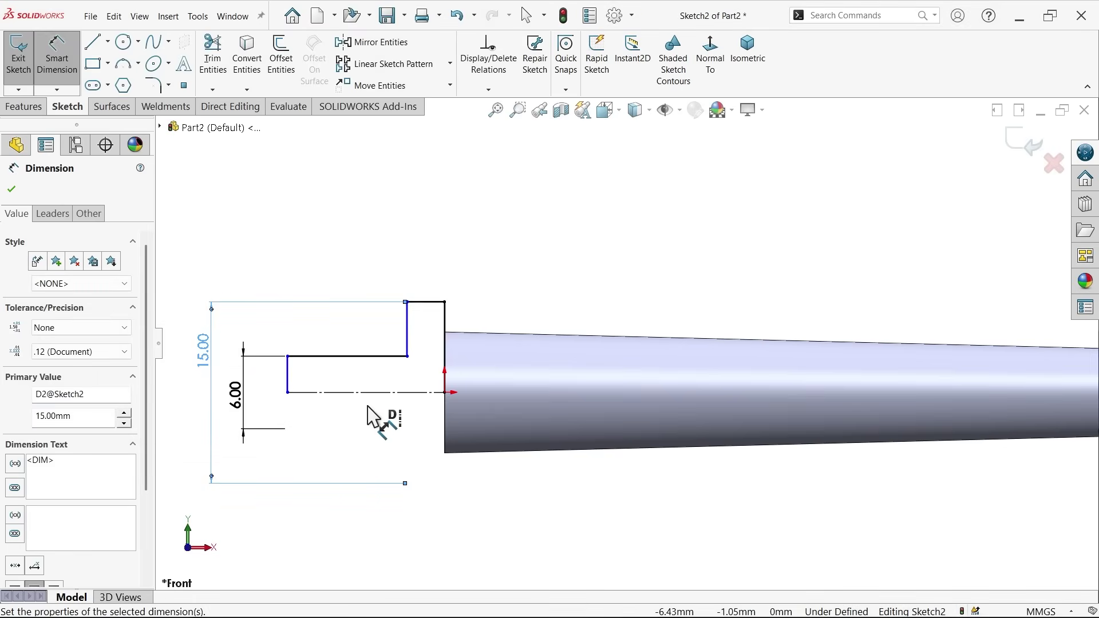
{"action": "left_click", "coordinate": [375, 393]}
{"action": "left_click", "coordinate": [369, 489]}
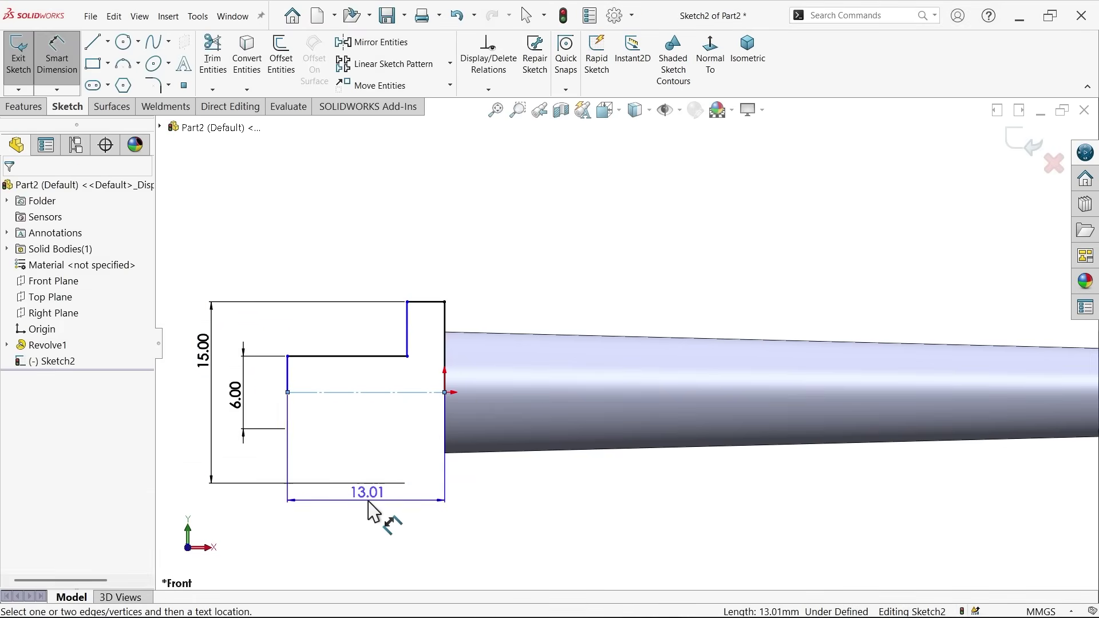
{"action": "type", "text": "12+"}
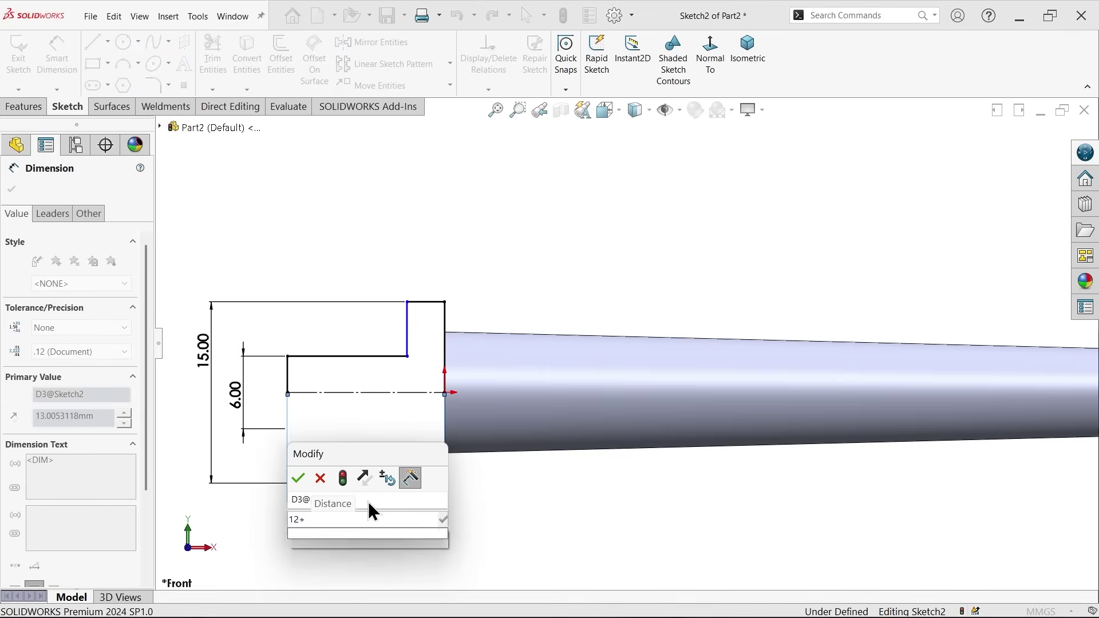
{"action": "key", "text": "Escape"}
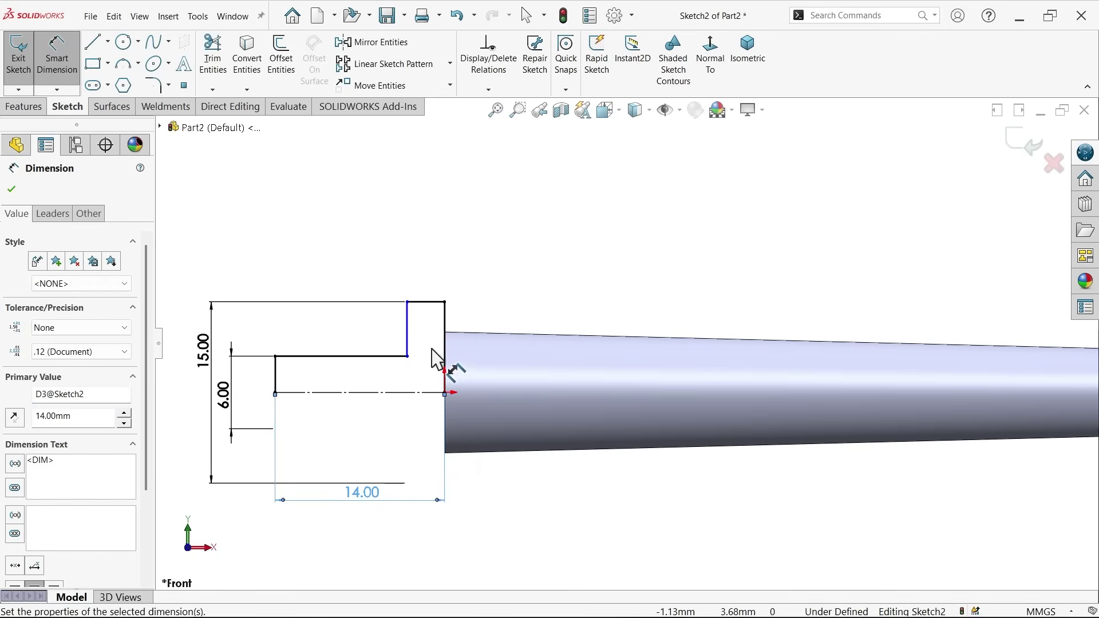
{"action": "left_click", "coordinate": [429, 301]}
{"action": "left_click", "coordinate": [429, 281]}
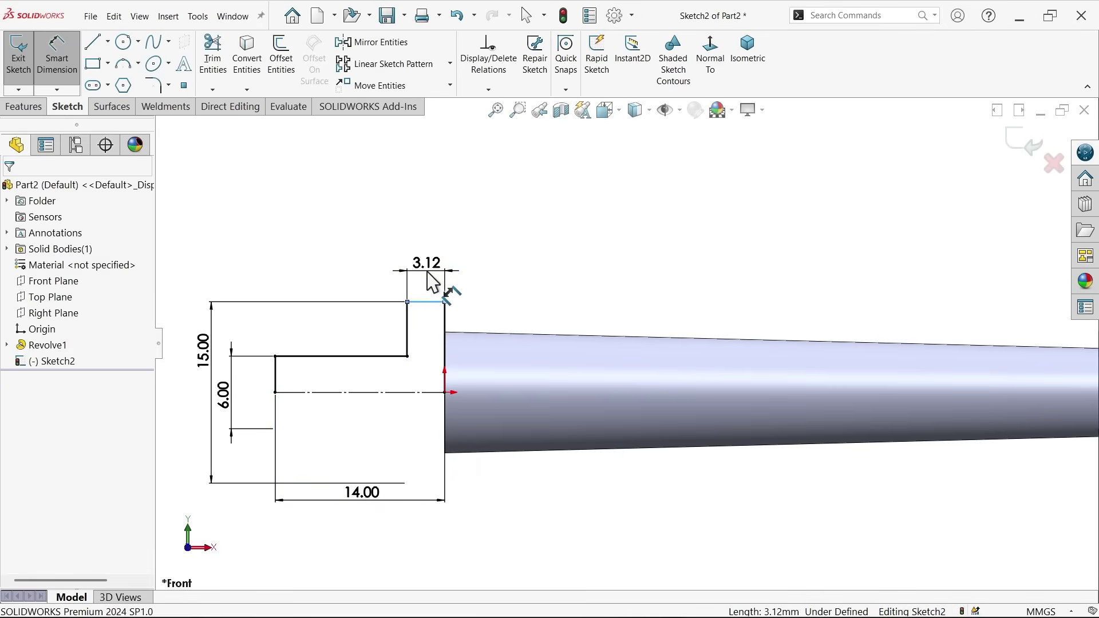
{"action": "type", "text": "2"}
{"action": "key", "text": "Return"}
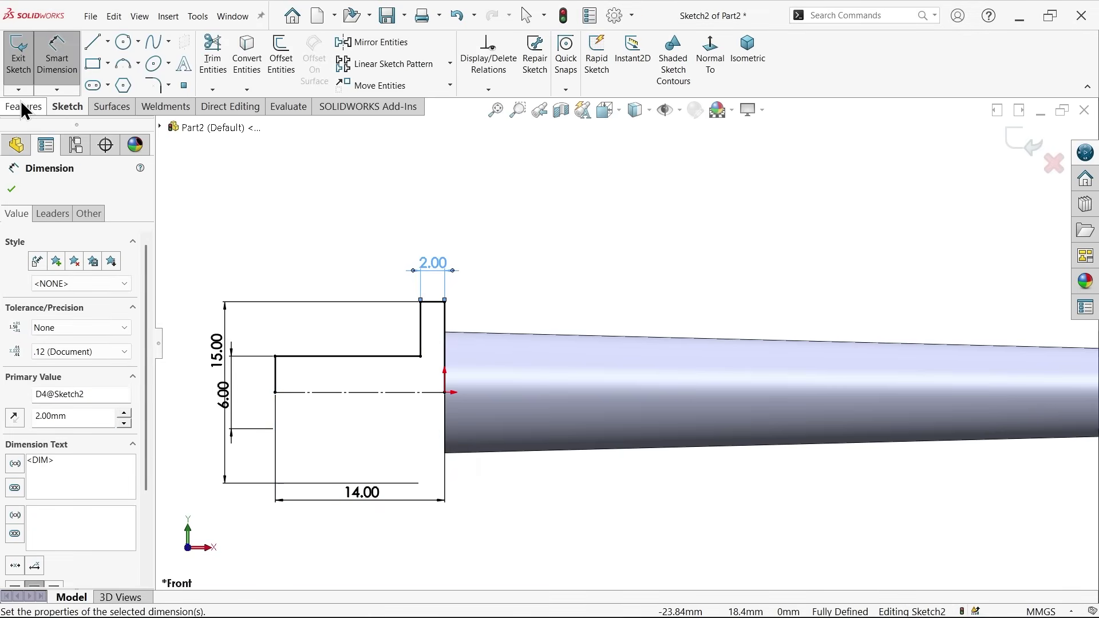
{"action": "left_click", "coordinate": [22, 107]}
Revolve the stepped sketch with Merge result unchecked, creating Revolve2 as a separate body.
{"action": "left_click", "coordinate": [70, 61]}
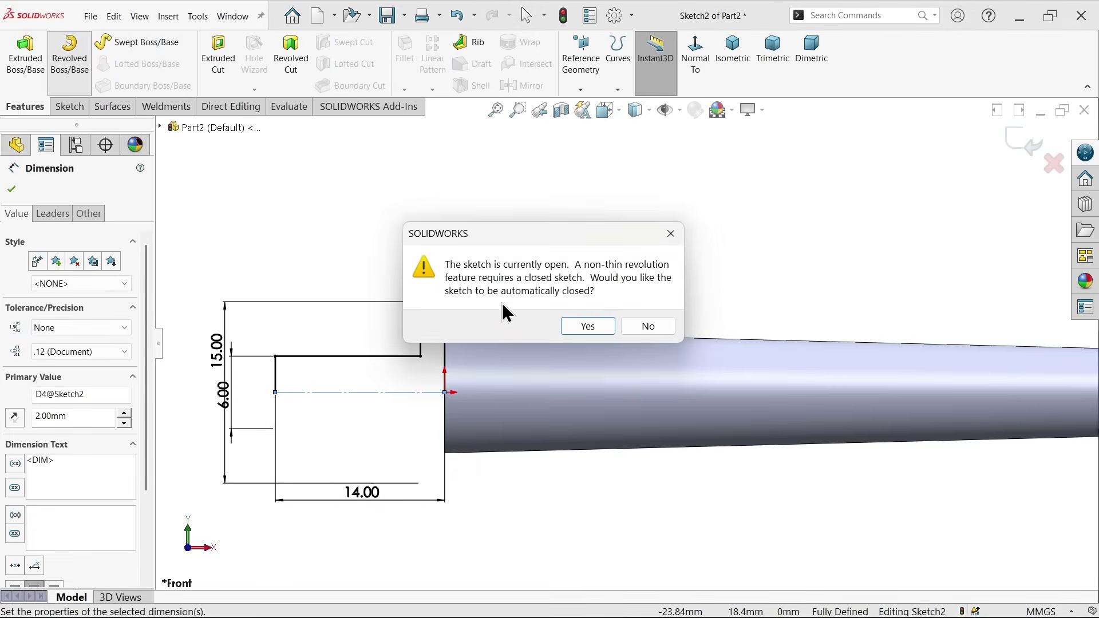
{"action": "left_click", "coordinate": [604, 325]}
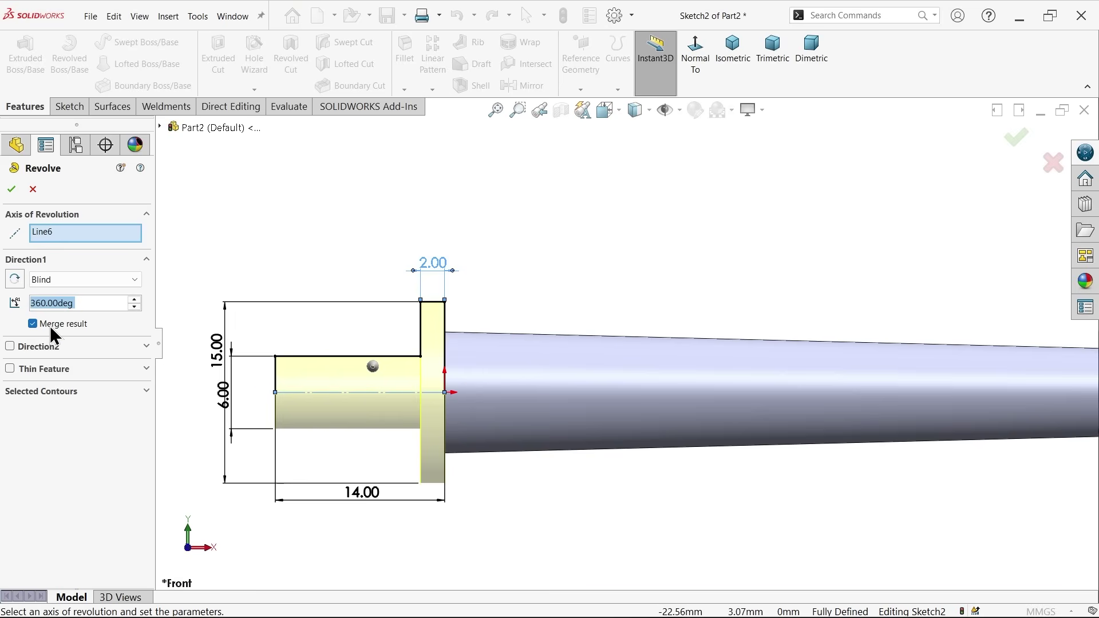
{"action": "left_click", "coordinate": [32, 323]}
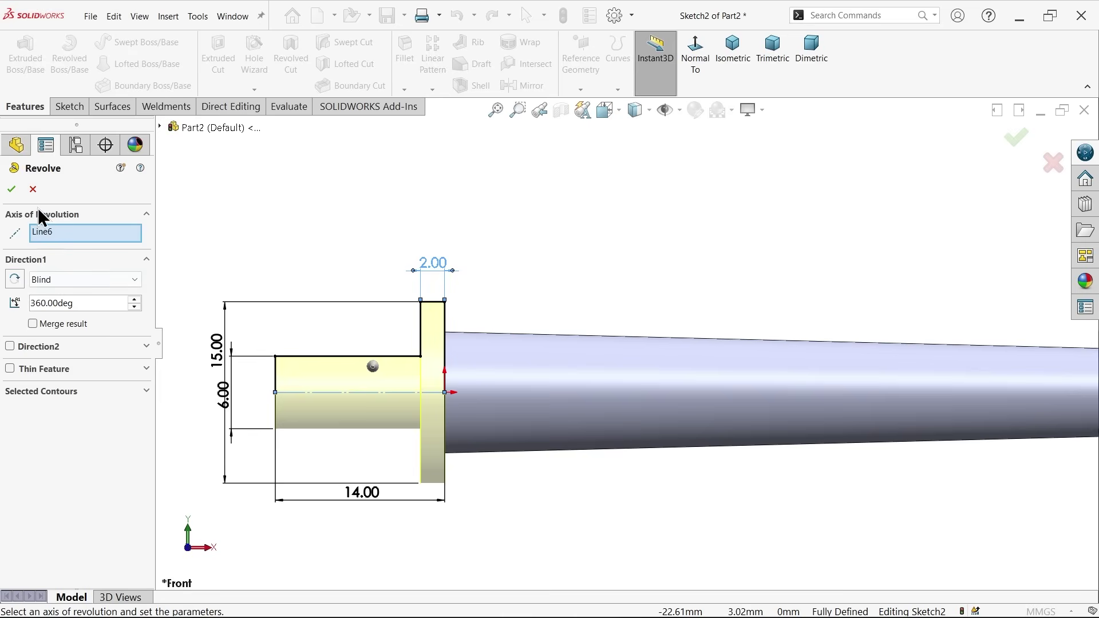
{"action": "left_click", "coordinate": [12, 190]}
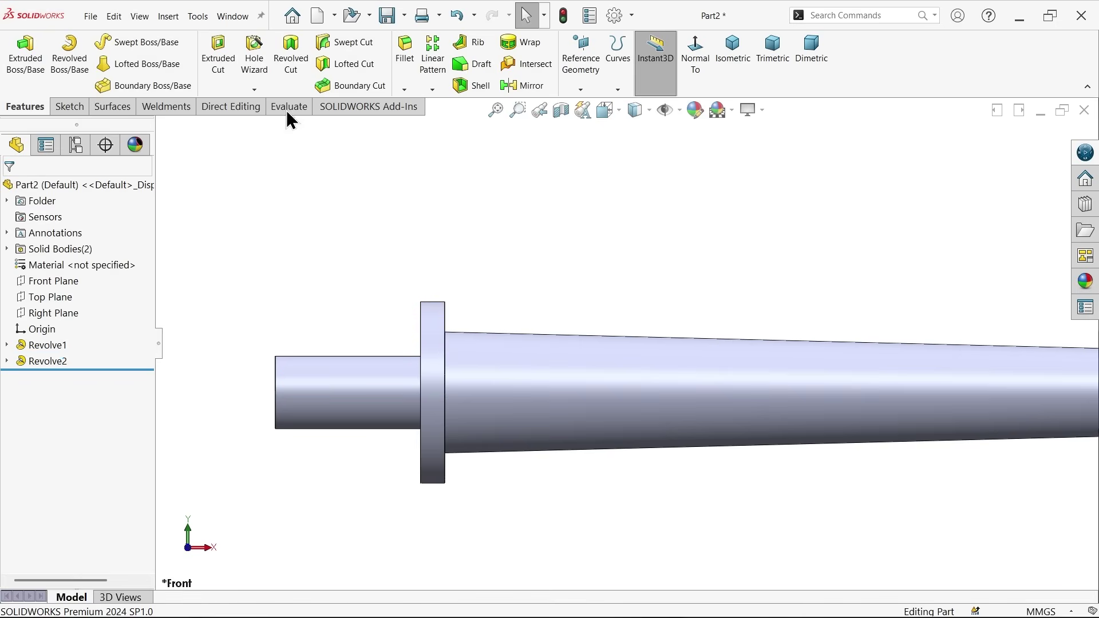
Start a Thread feature on the pin's end edge, with its end face as the start.
{"action": "left_click", "coordinate": [254, 90]}
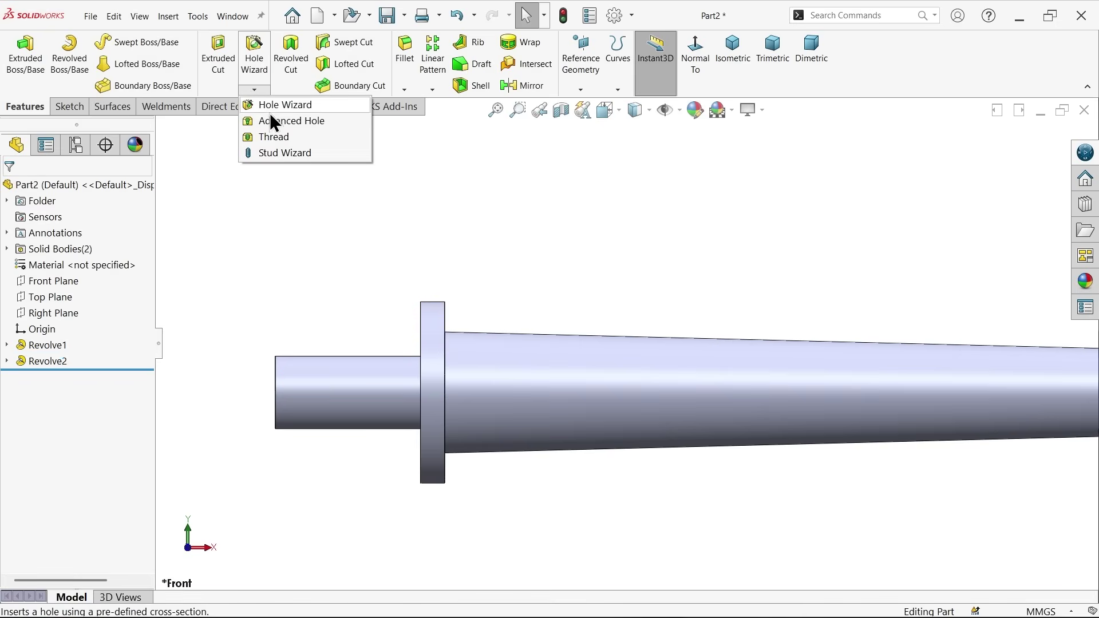
{"action": "left_click", "coordinate": [267, 135]}
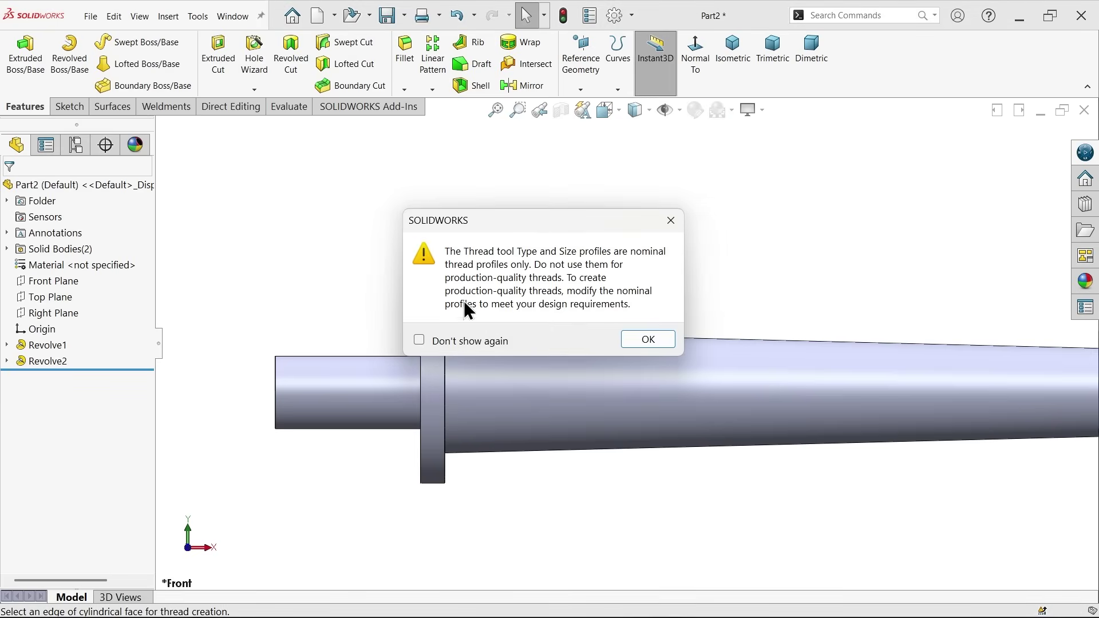
{"action": "left_click", "coordinate": [647, 342]}
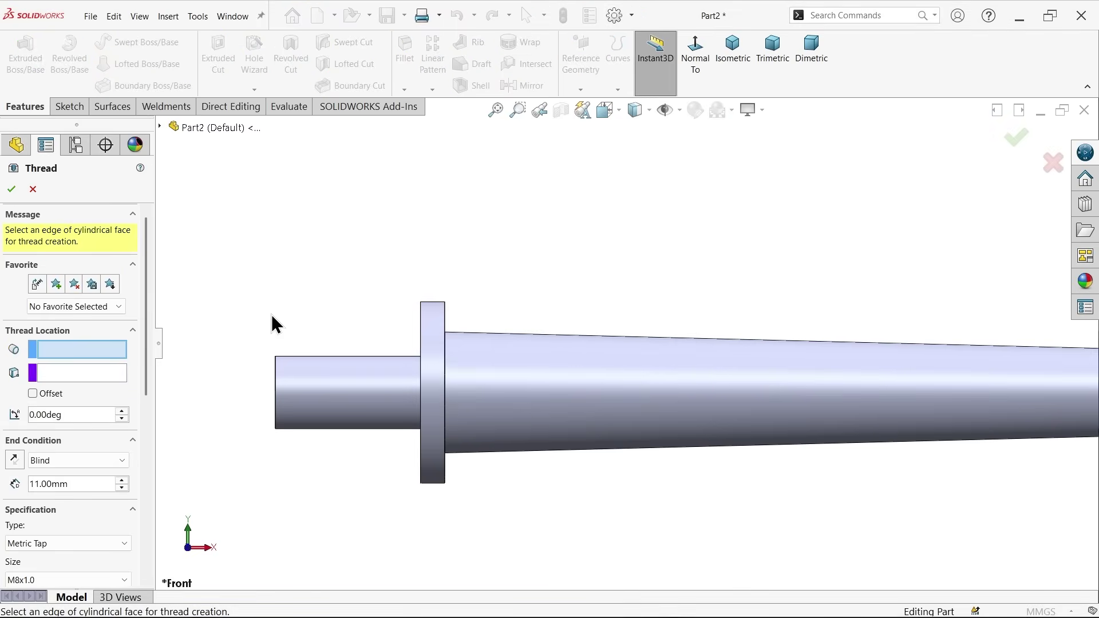
{"action": "middle_click_drag", "start_coordinate": [272, 324], "coordinate": [309, 350]}
{"action": "left_click", "coordinate": [291, 386]}
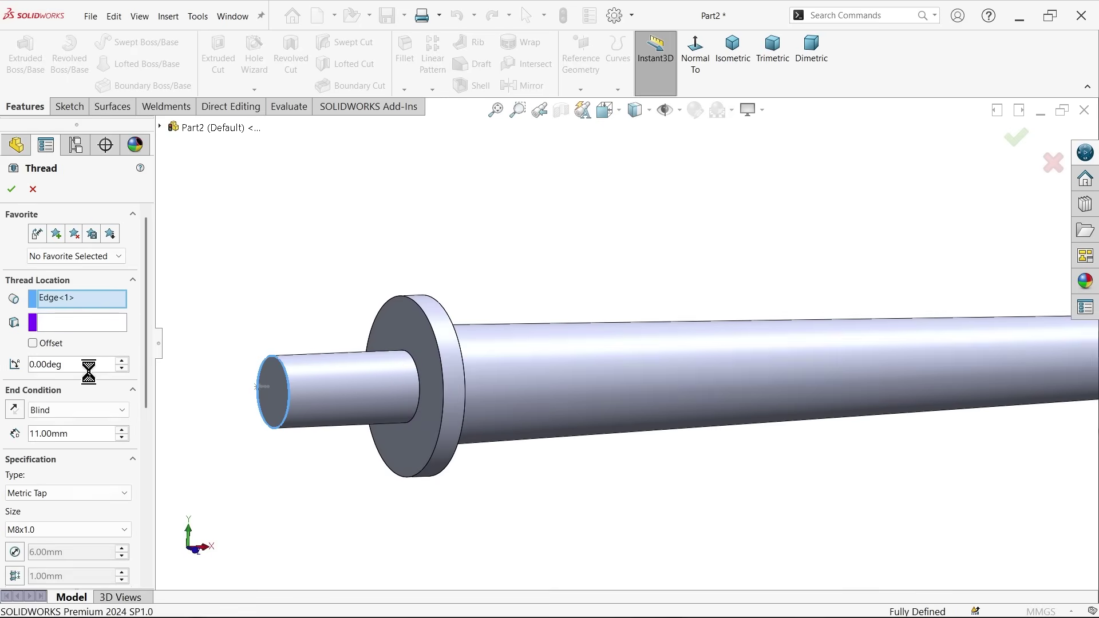
{"action": "left_click", "coordinate": [63, 323]}
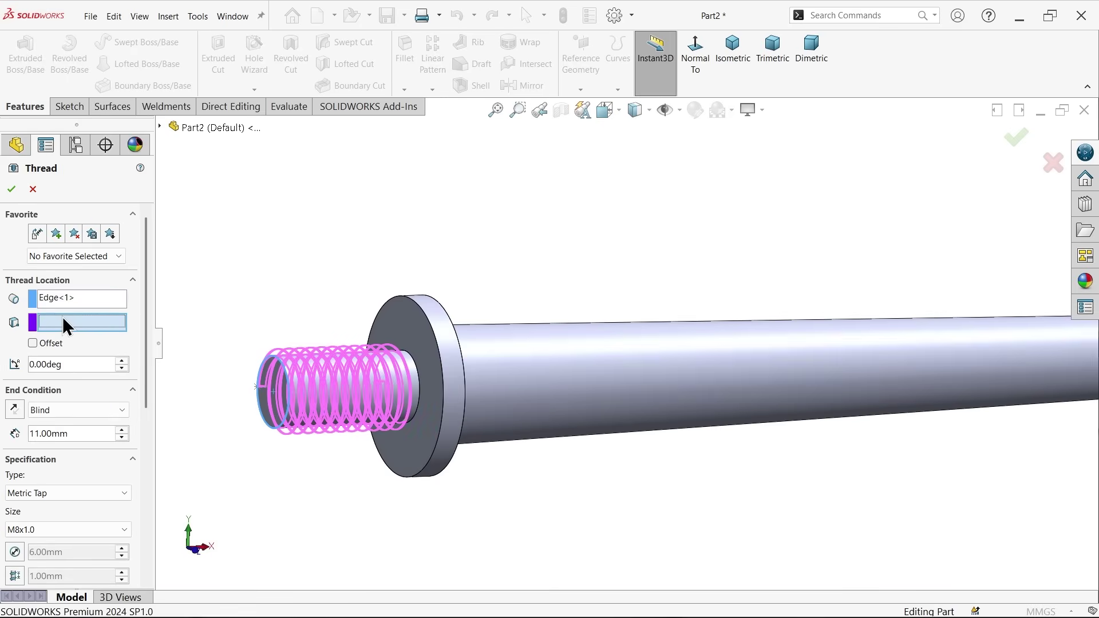
{"action": "left_click", "coordinate": [265, 396]}
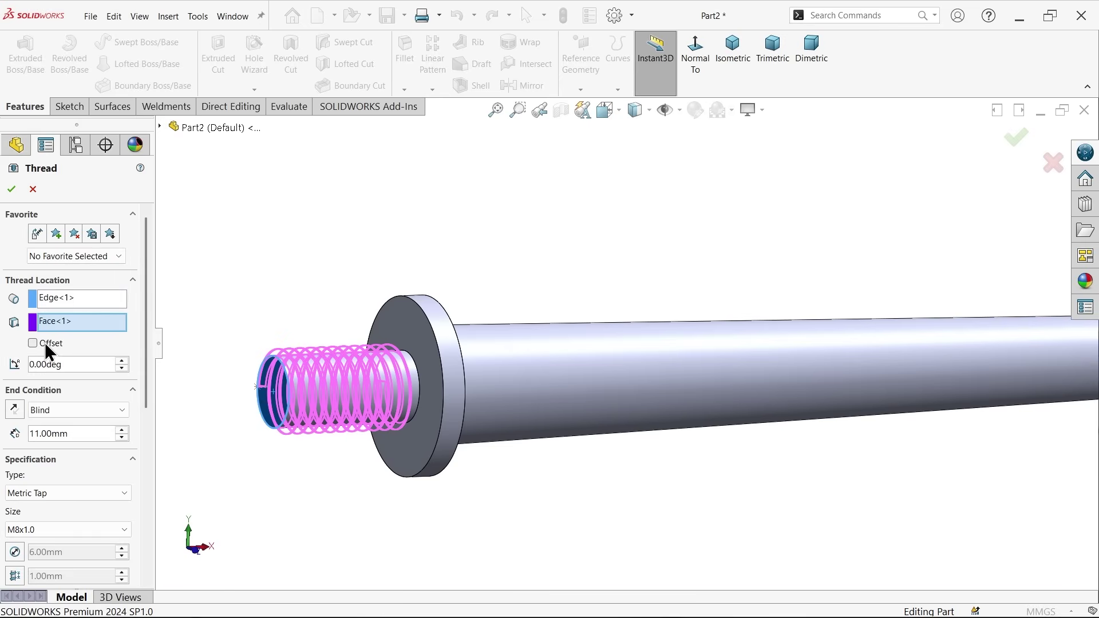
{"action": "middle_click_drag", "start_coordinate": [277, 311], "coordinate": [247, 287]}
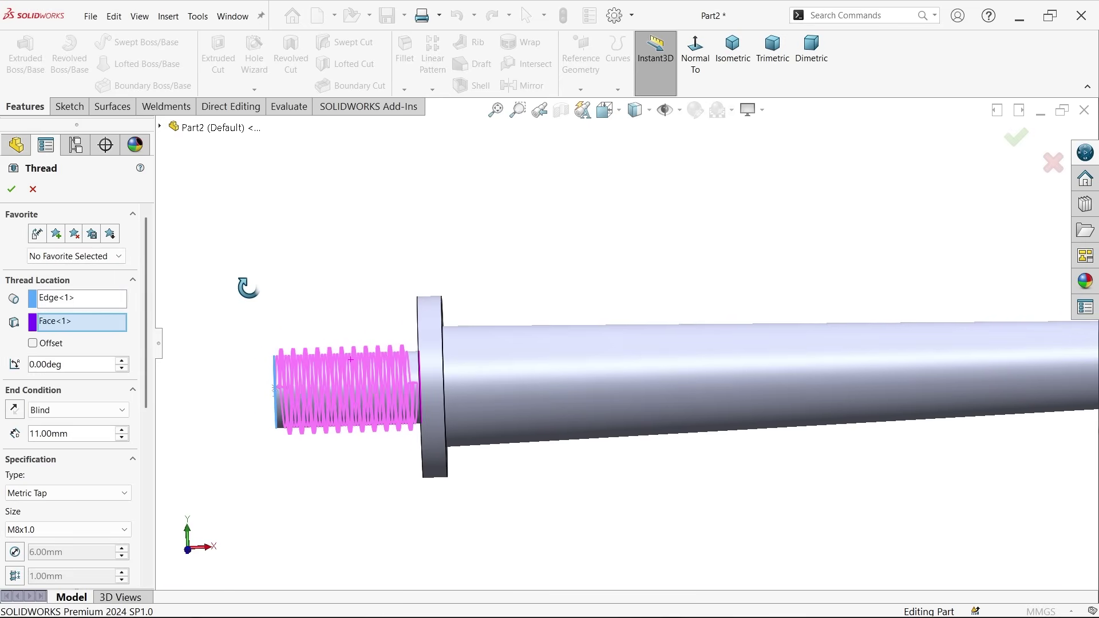
{"action": "scroll", "coordinate": [341, 399], "scroll_direction": "down", "scroll_amount": 3}
{"action": "scroll", "coordinate": [351, 404], "scroll_direction": "down", "scroll_amount": 2}
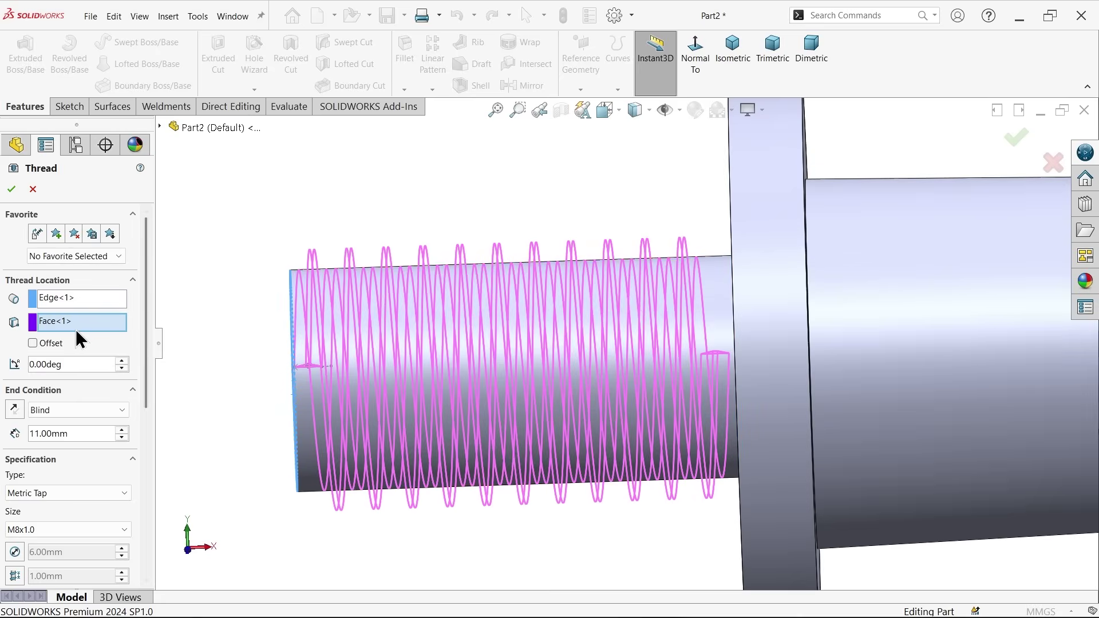
Reverse the thread offset, make the M8x1.0 thread extruded, and accept it.
{"action": "left_click", "coordinate": [33, 342]}
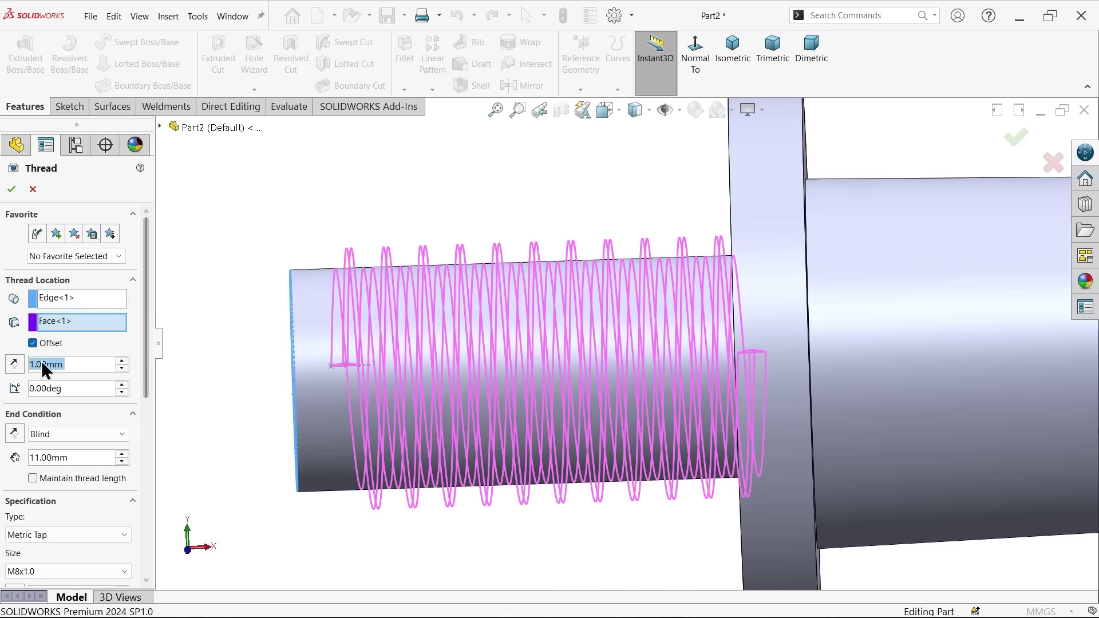
{"action": "left_click", "coordinate": [14, 367]}
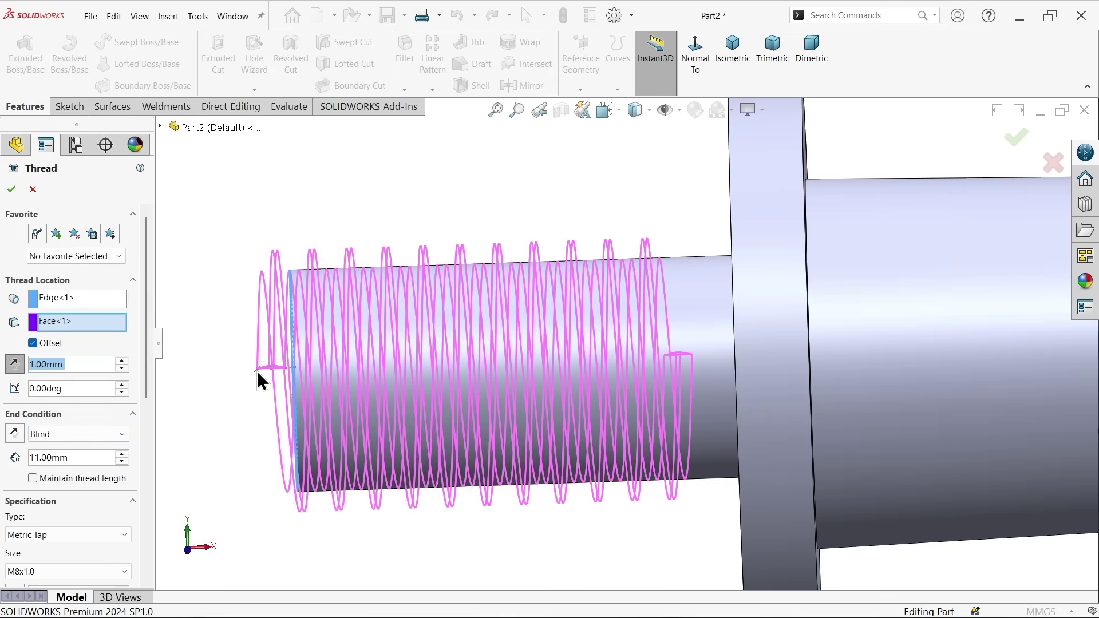
{"action": "left_click", "coordinate": [76, 457]}
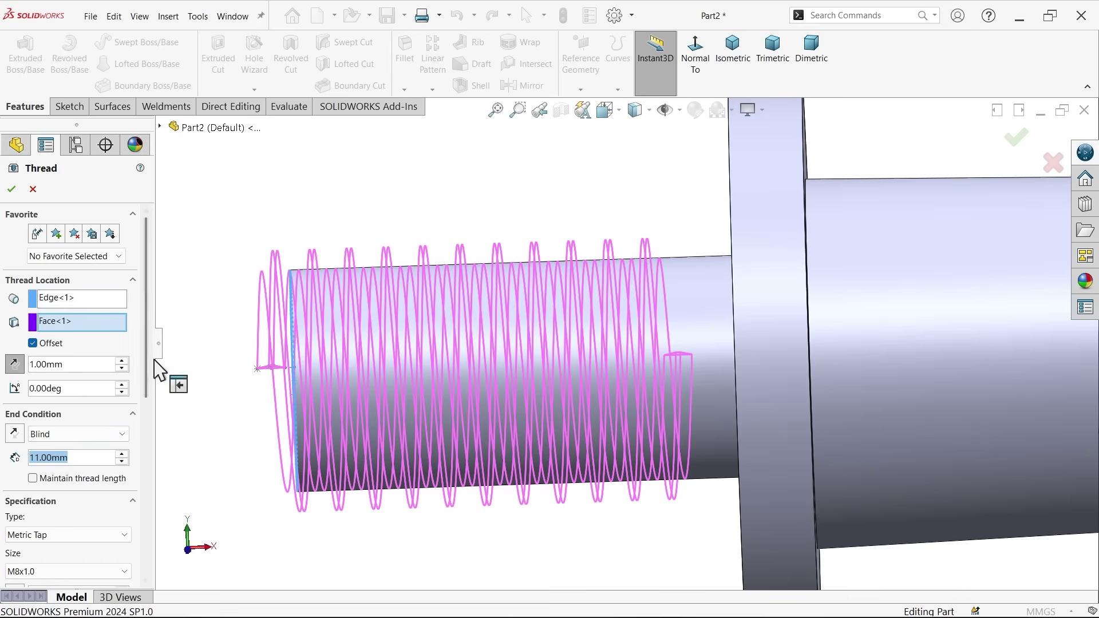
{"action": "left_click_drag", "start_coordinate": [154, 358], "coordinate": [154, 440]}
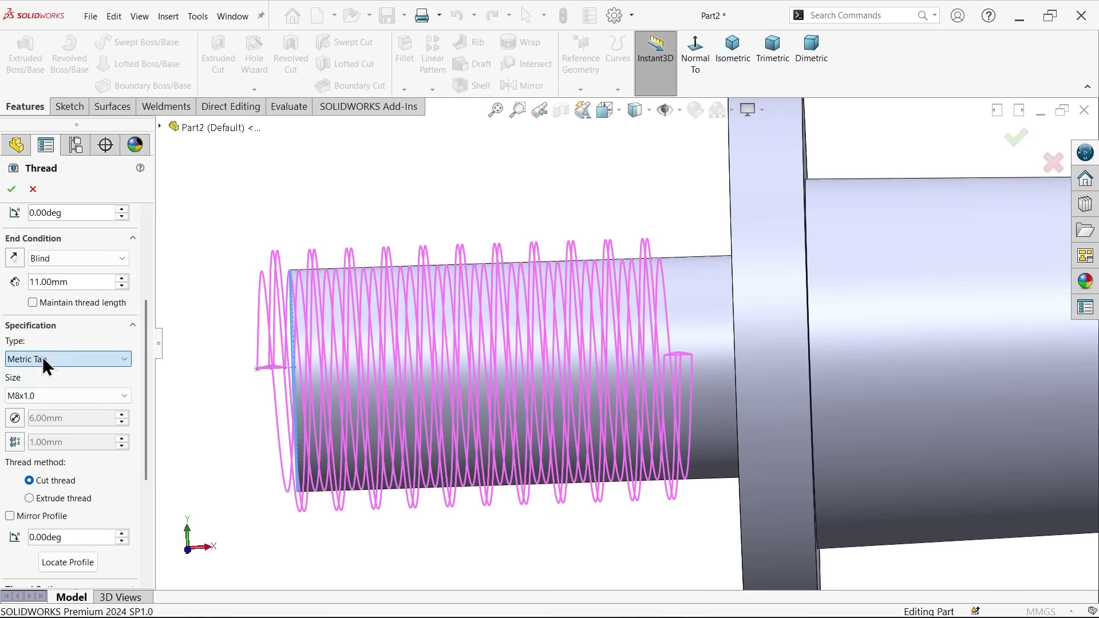
{"action": "left_click", "coordinate": [35, 394]}
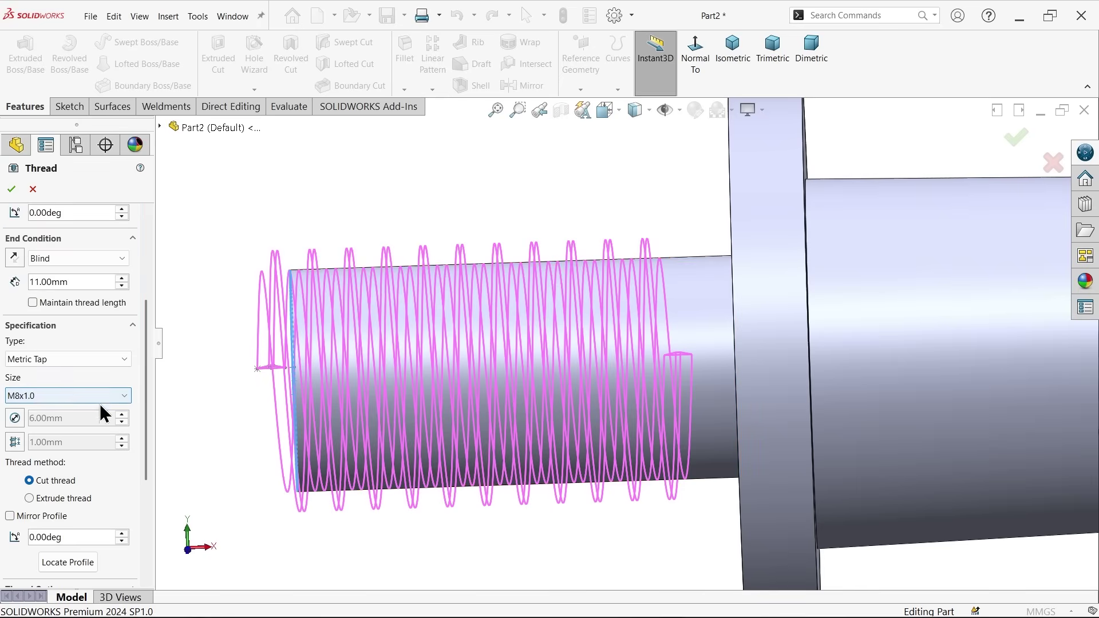
{"action": "left_click_drag", "start_coordinate": [143, 394], "coordinate": [147, 449]}
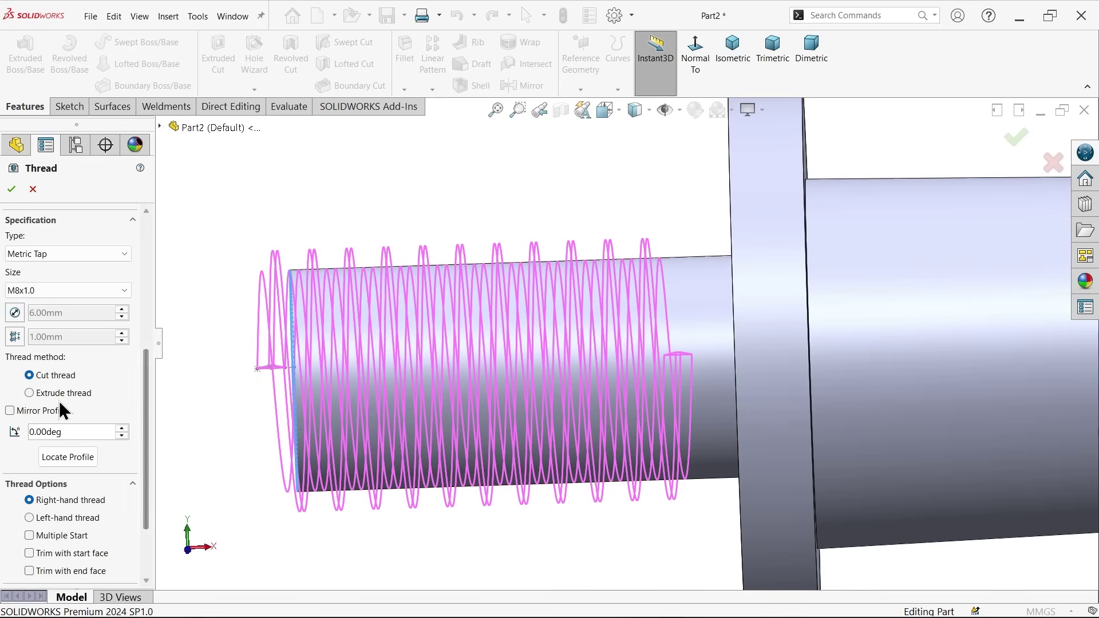
{"action": "left_click", "coordinate": [28, 393]}
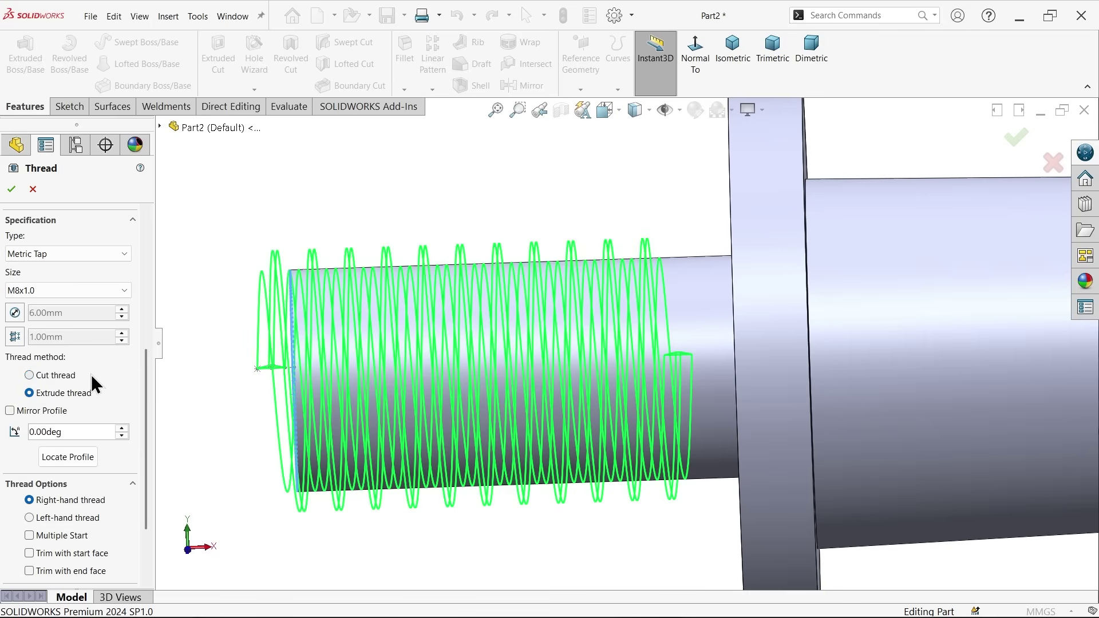
{"action": "mouse_move", "coordinate": [146, 456]}
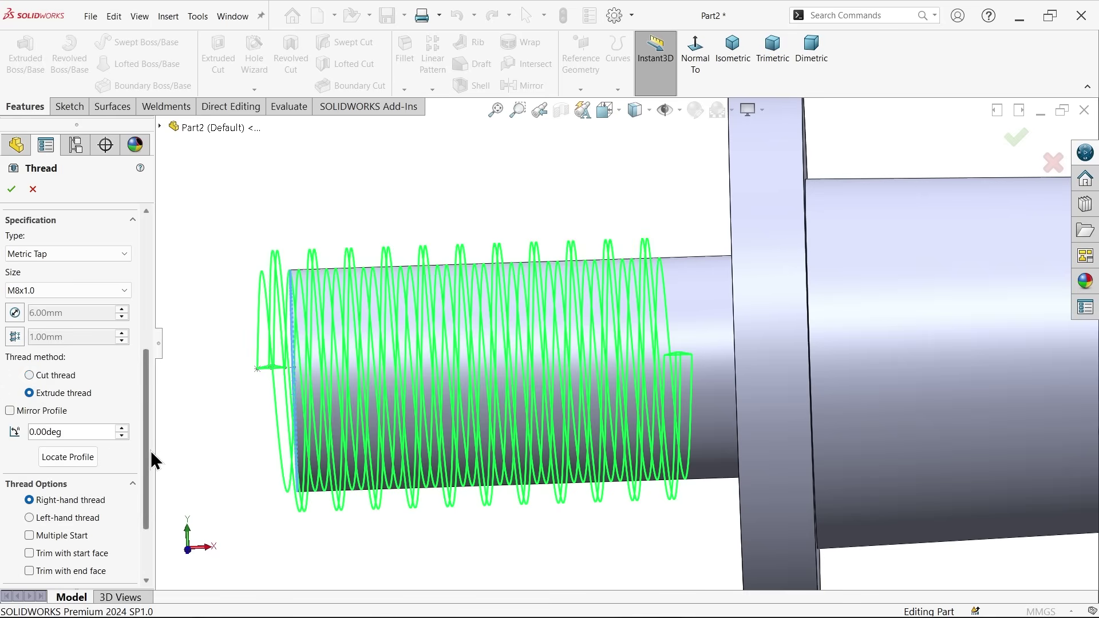
{"action": "left_click_drag", "start_coordinate": [144, 445], "coordinate": [148, 472]}
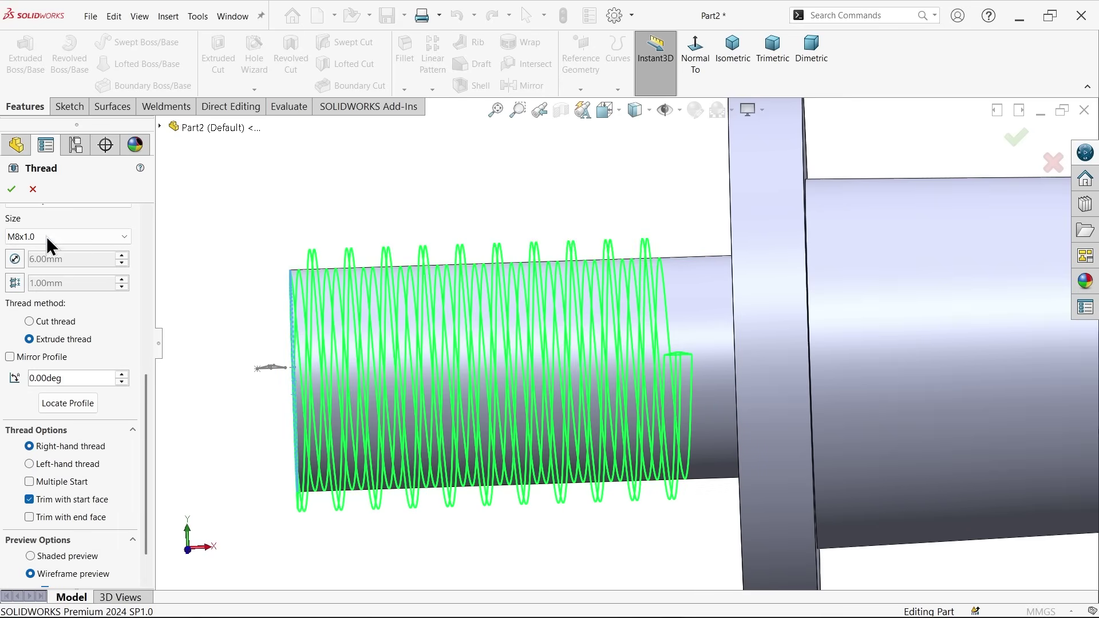
{"action": "left_click", "coordinate": [11, 190]}
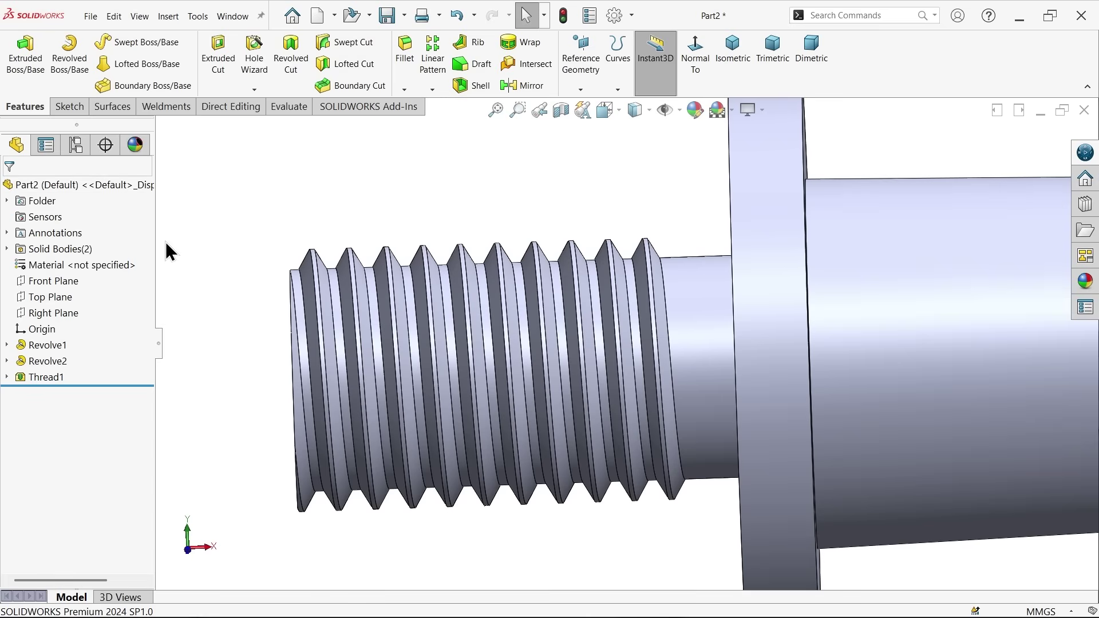
Zoom to fit the whole shaft and select the Front Plane.
{"action": "middle_click_drag", "start_coordinate": [226, 246], "coordinate": [257, 241]}
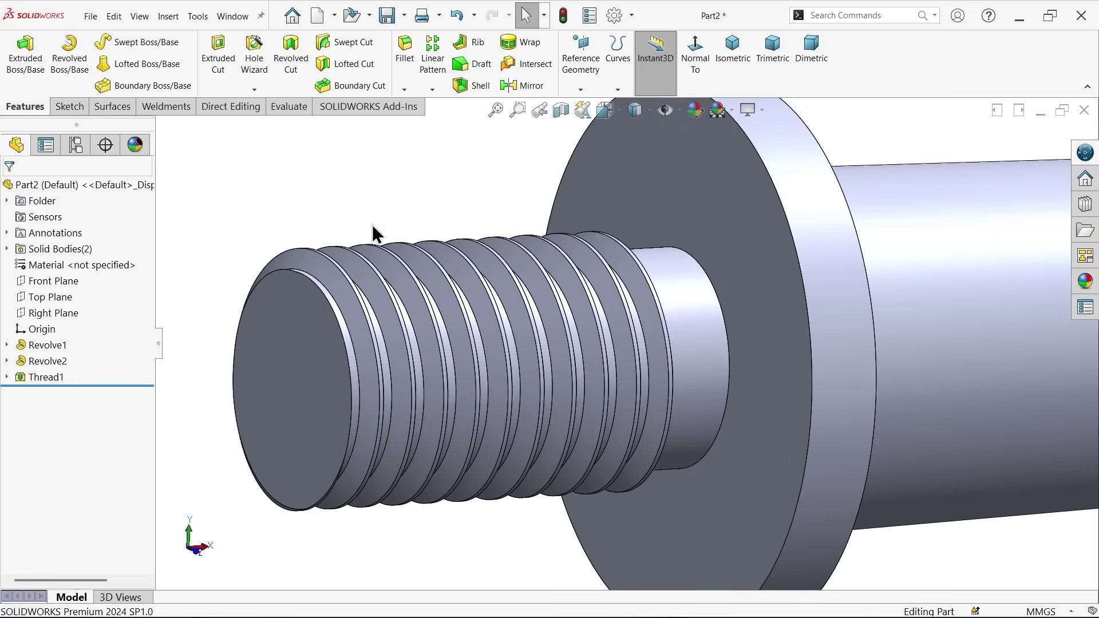
{"action": "key", "text": "f"}
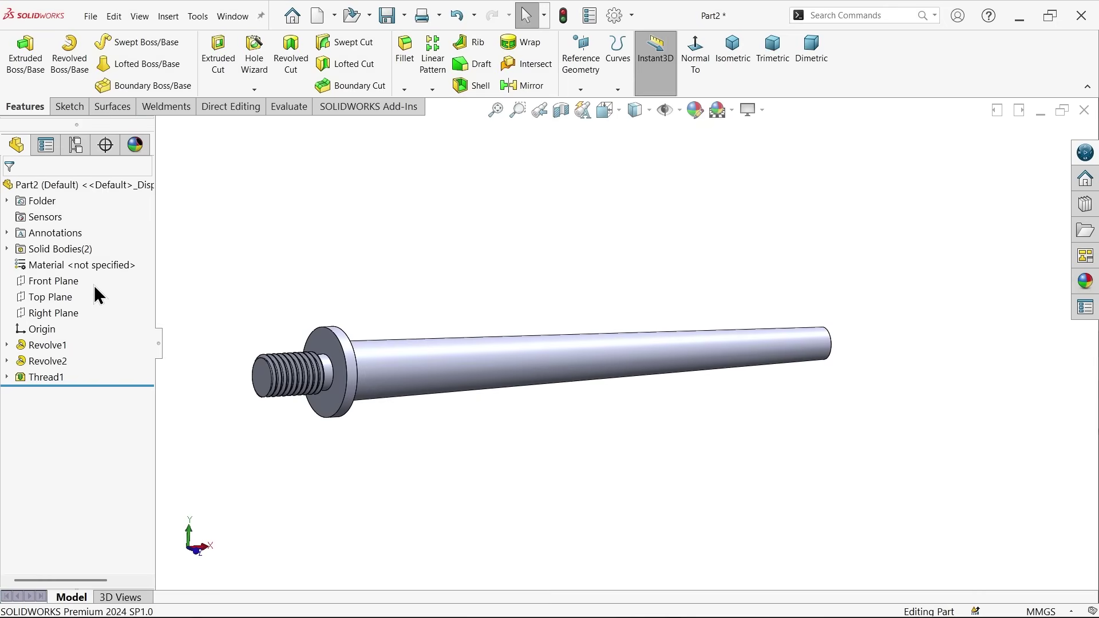
{"action": "left_click", "coordinate": [66, 279]}
Sketch a circle at the shaft's plain end with a vertical line through its centre.
{"action": "left_click", "coordinate": [74, 259]}
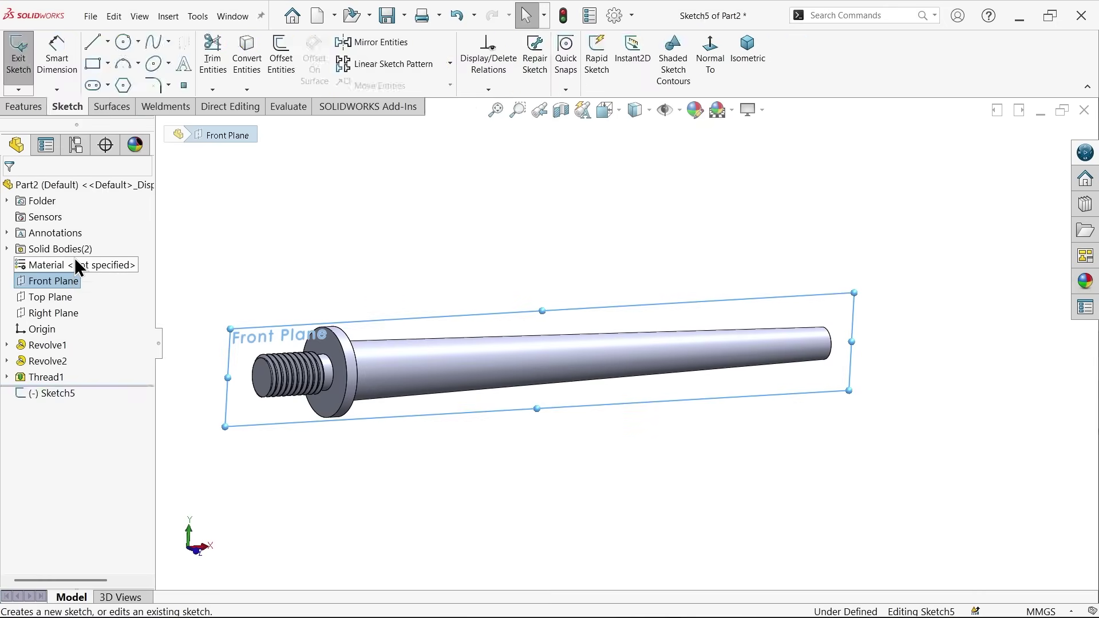
{"action": "left_click", "coordinate": [123, 42]}
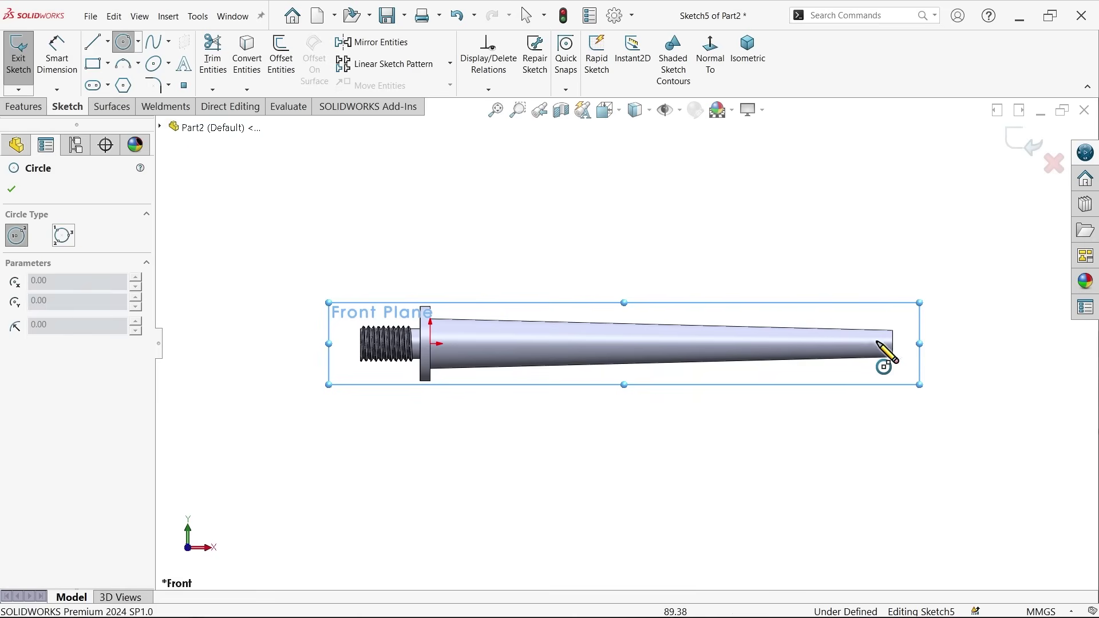
{"action": "scroll", "coordinate": [876, 344], "scroll_direction": "down", "scroll_amount": 3}
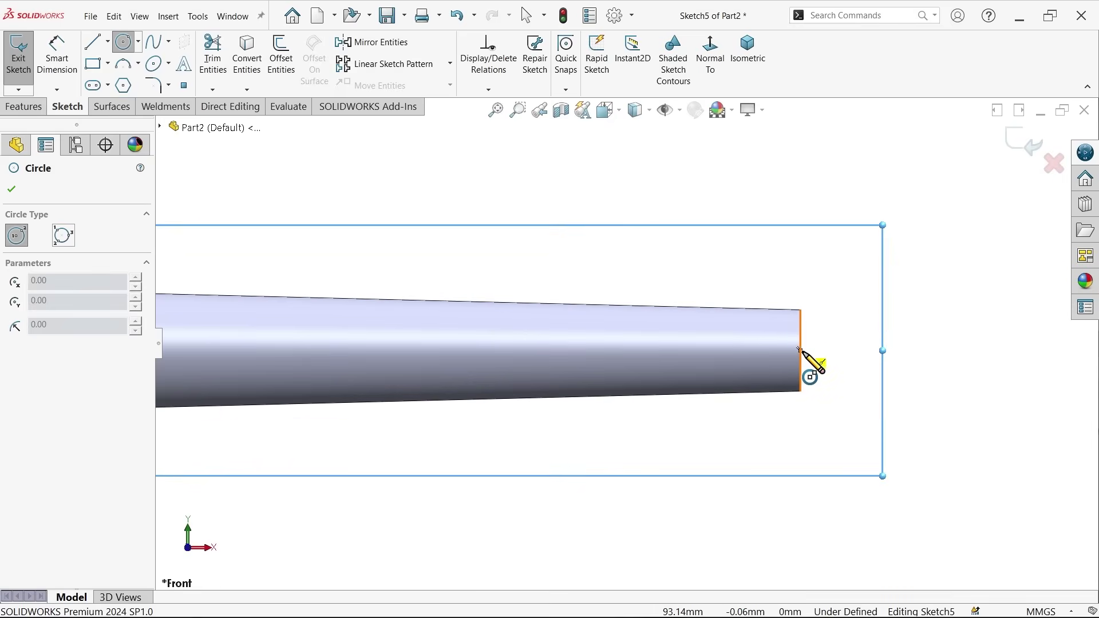
{"action": "left_click", "coordinate": [800, 351]}
{"action": "left_click", "coordinate": [826, 234]}
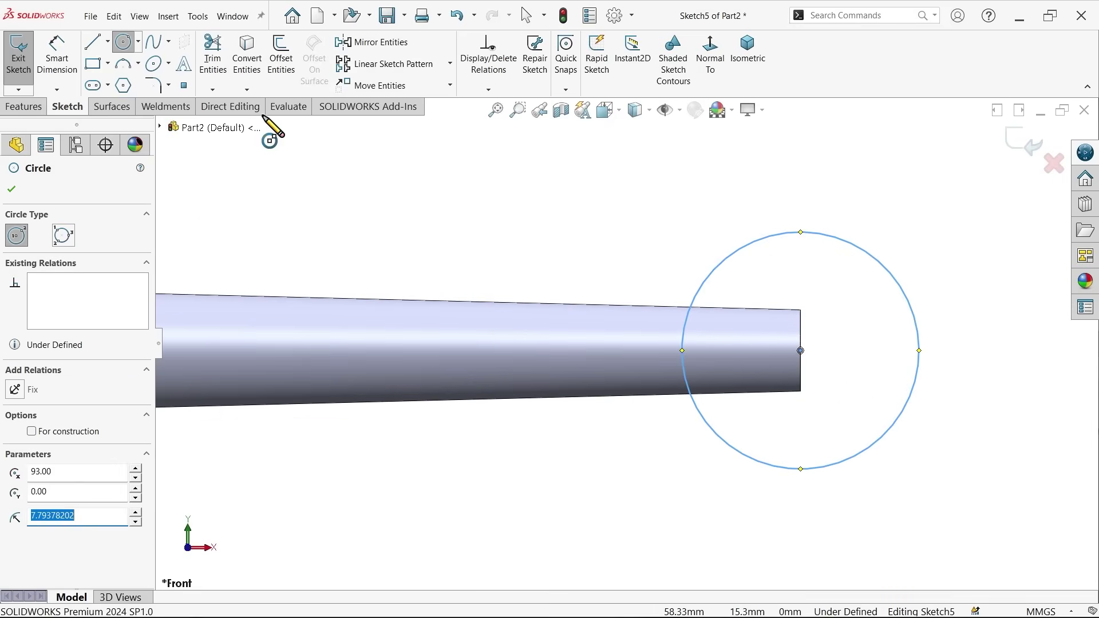
{"action": "left_click", "coordinate": [93, 44]}
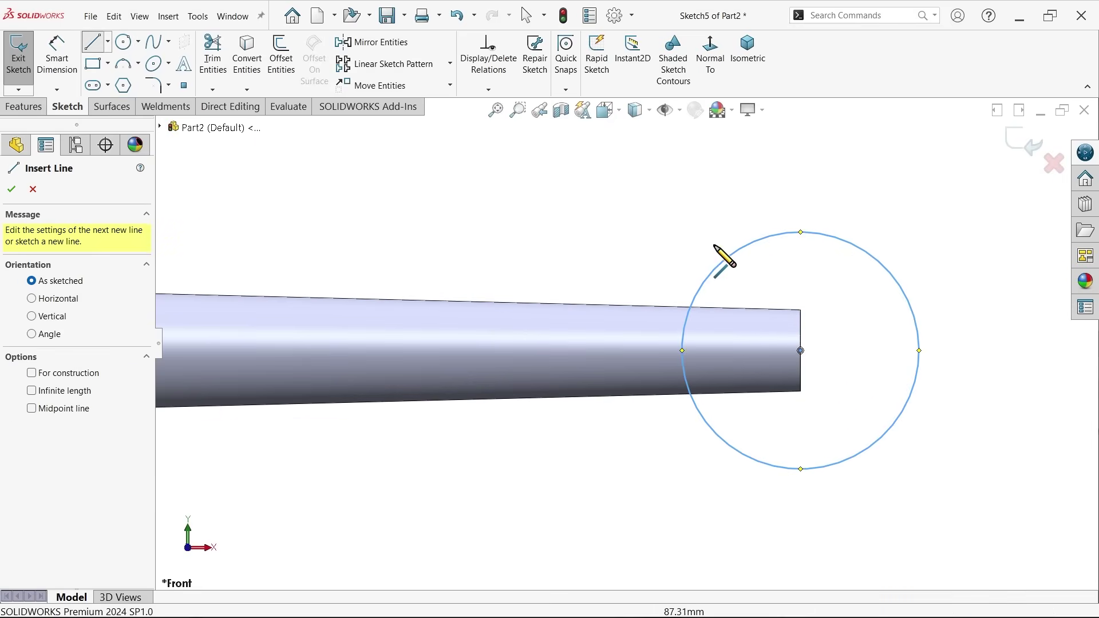
{"action": "left_click", "coordinate": [800, 233]}
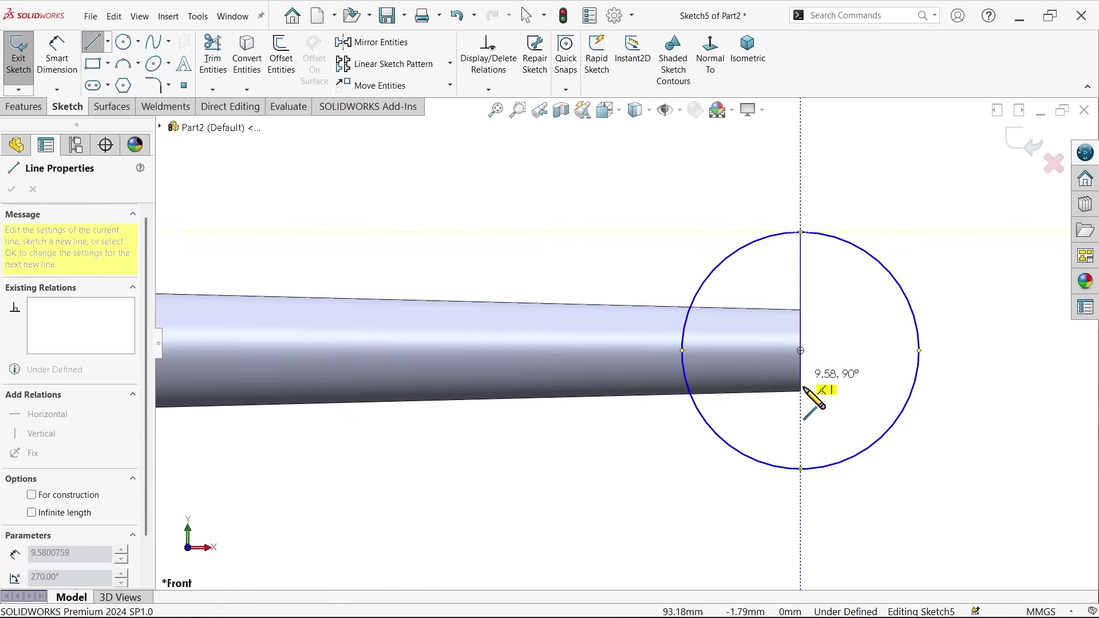
{"action": "left_click", "coordinate": [800, 468]}
{"action": "key", "text": "Escape"}
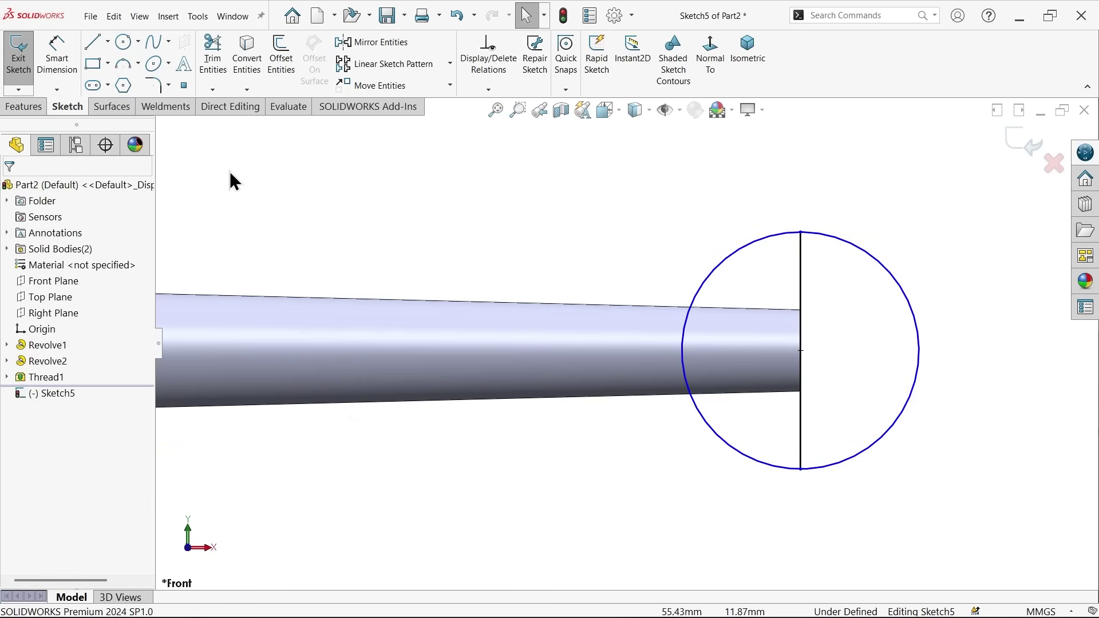
Dimension the circle to 13 mm diameter and trim away its left half.
{"action": "left_click", "coordinate": [57, 50]}
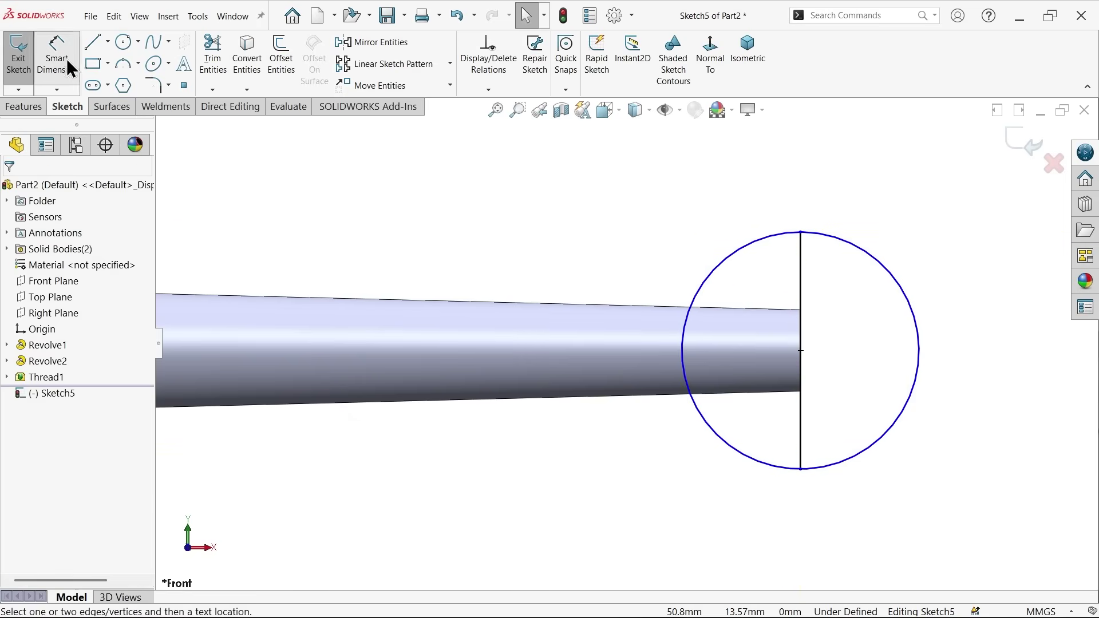
{"action": "left_click", "coordinate": [918, 348]}
{"action": "left_click", "coordinate": [919, 307]}
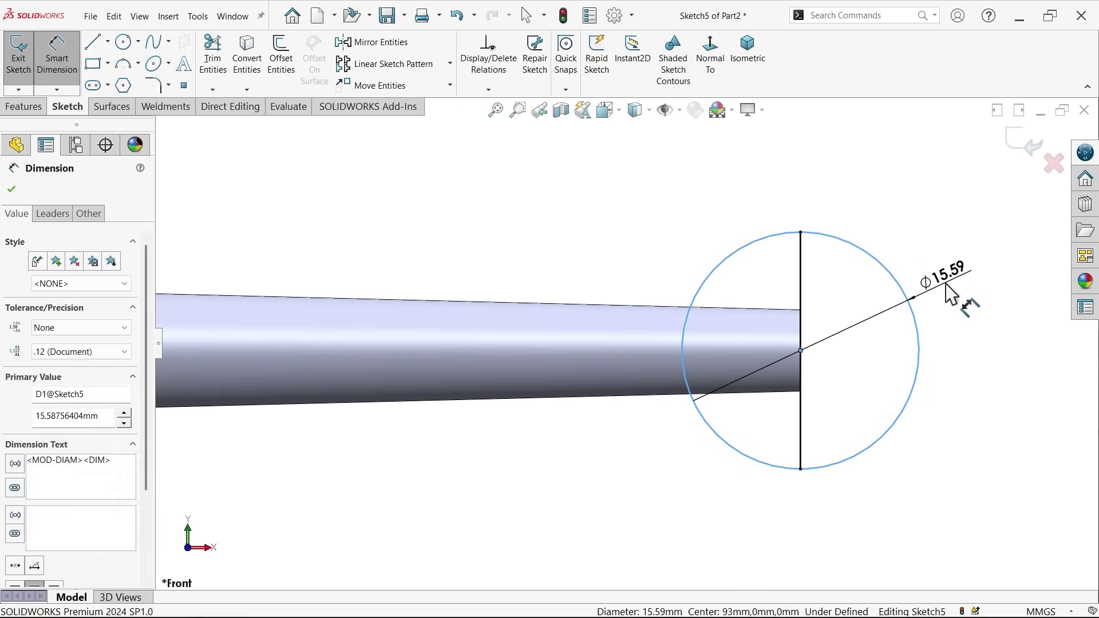
{"action": "type", "text": "13"}
{"action": "key", "text": "Return"}
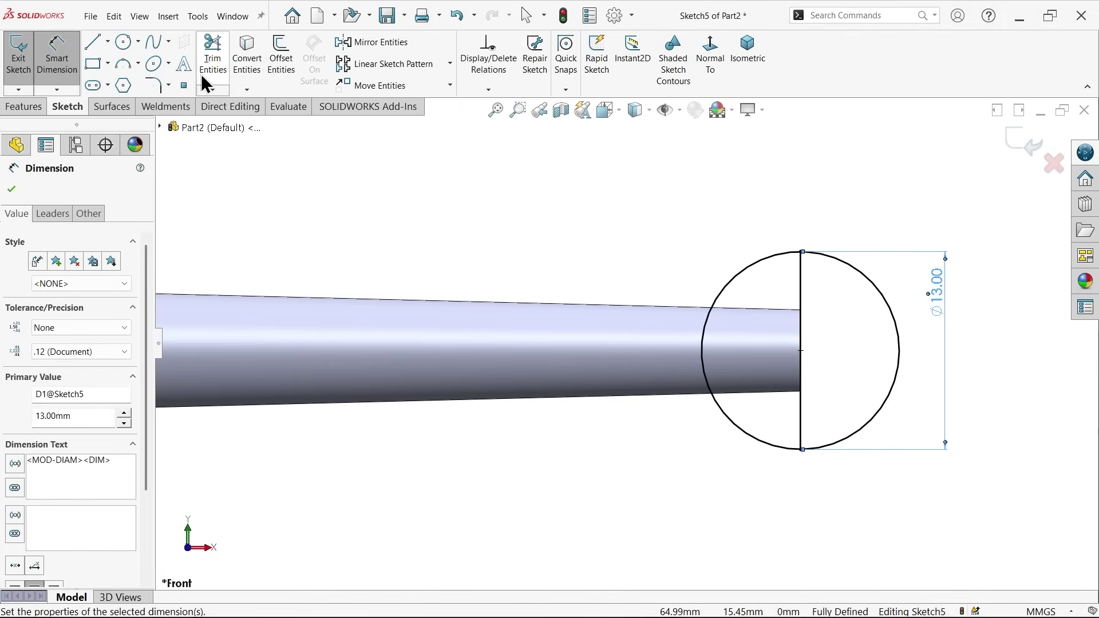
{"action": "left_click", "coordinate": [214, 65]}
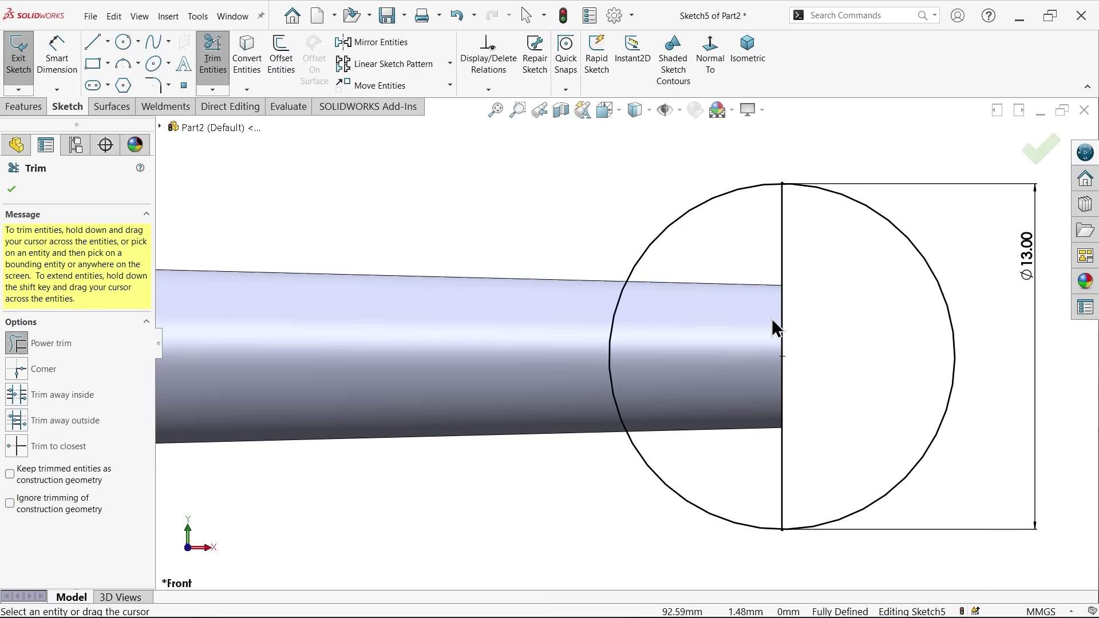
{"action": "scroll", "coordinate": [772, 326], "scroll_direction": "down", "scroll_amount": 2}
{"action": "left_click_drag", "start_coordinate": [602, 178], "coordinate": [706, 286]}
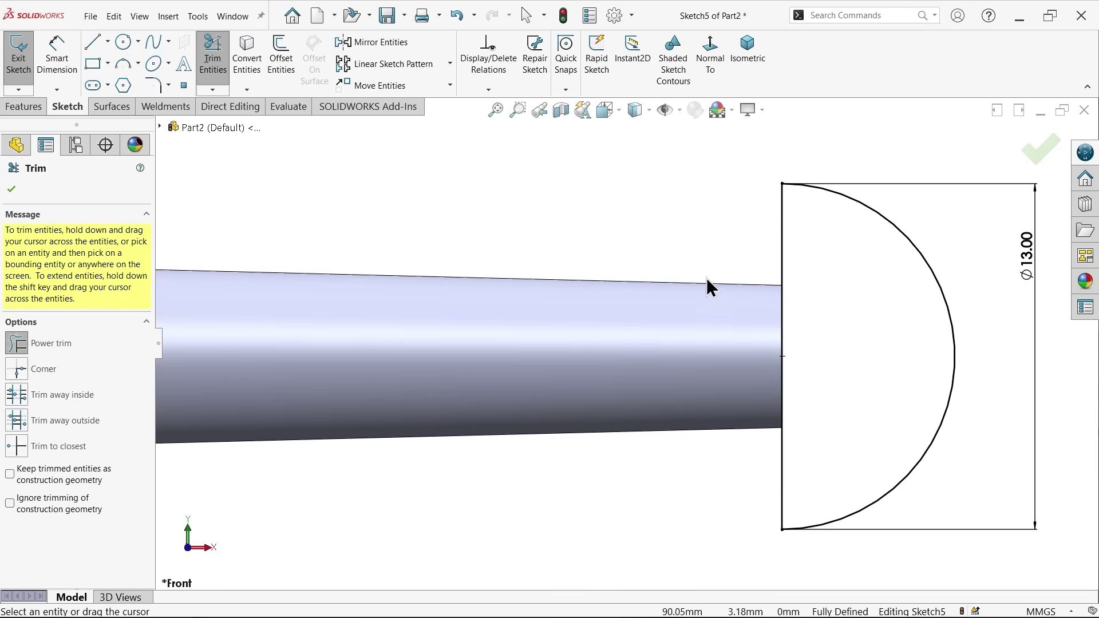
Revolve the semicircle 360° about its vertical line into a 13 mm ball.
{"action": "left_click", "coordinate": [12, 191]}
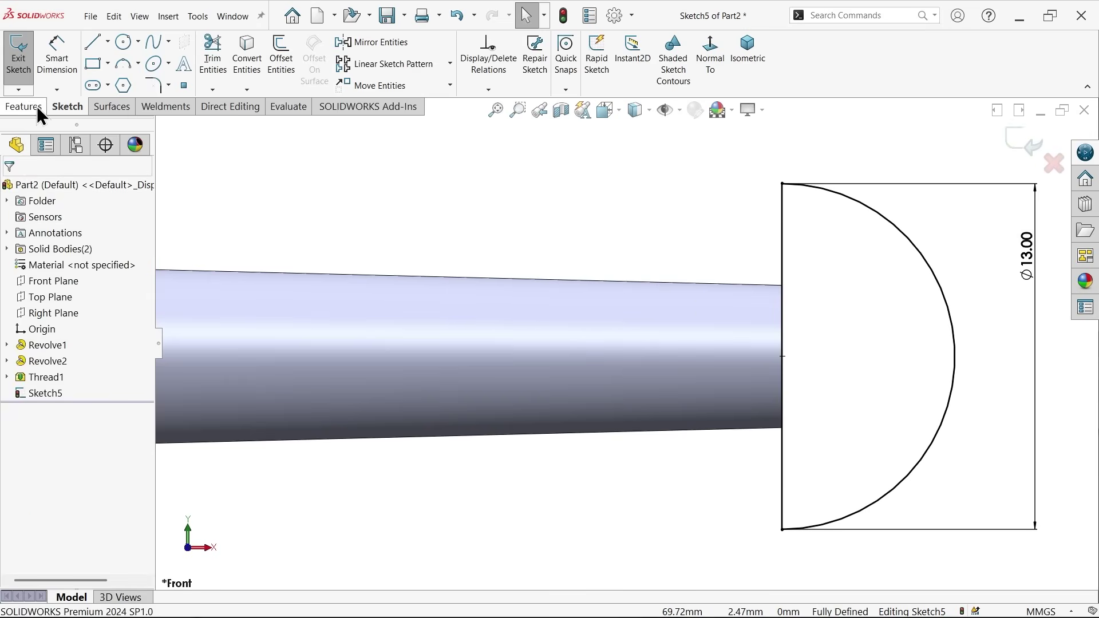
{"action": "left_click", "coordinate": [38, 106]}
{"action": "left_click", "coordinate": [77, 72]}
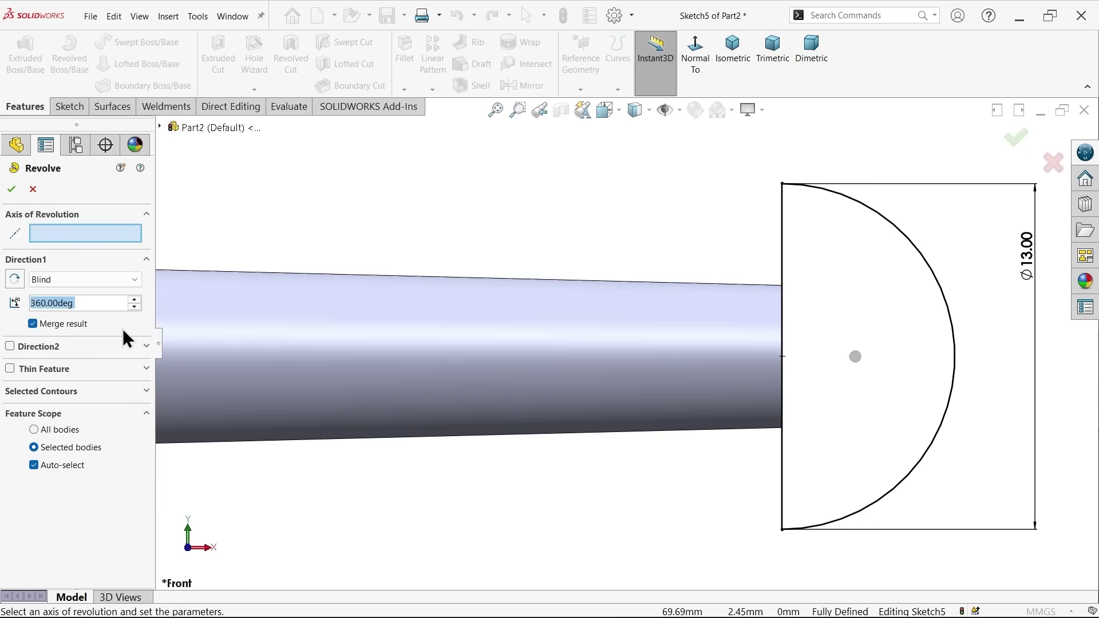
{"action": "left_click", "coordinate": [70, 237]}
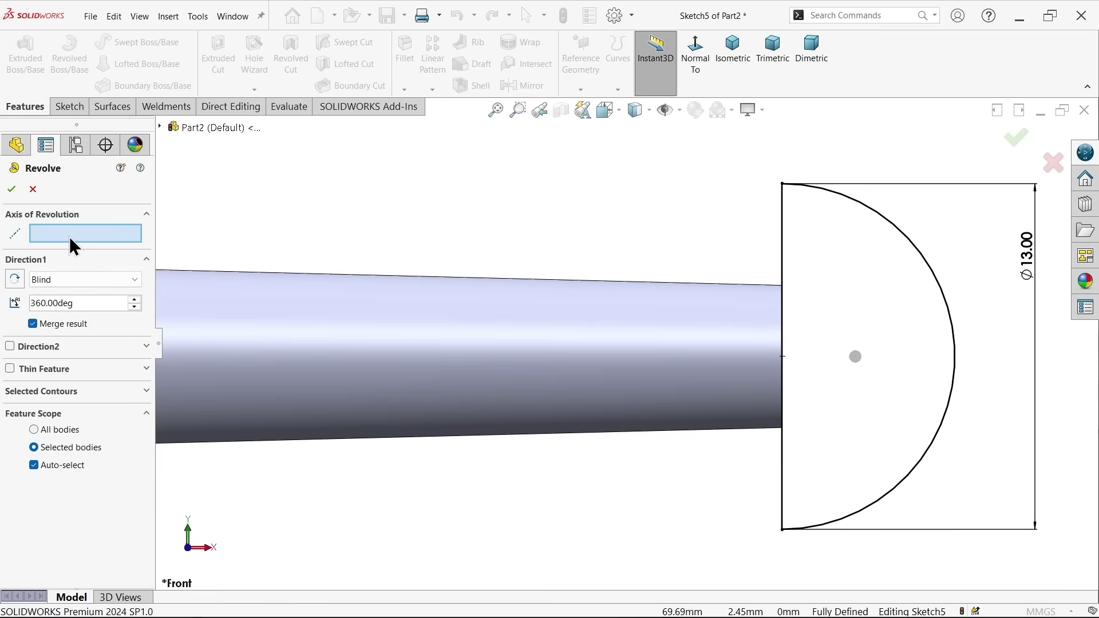
{"action": "left_click", "coordinate": [784, 267]}
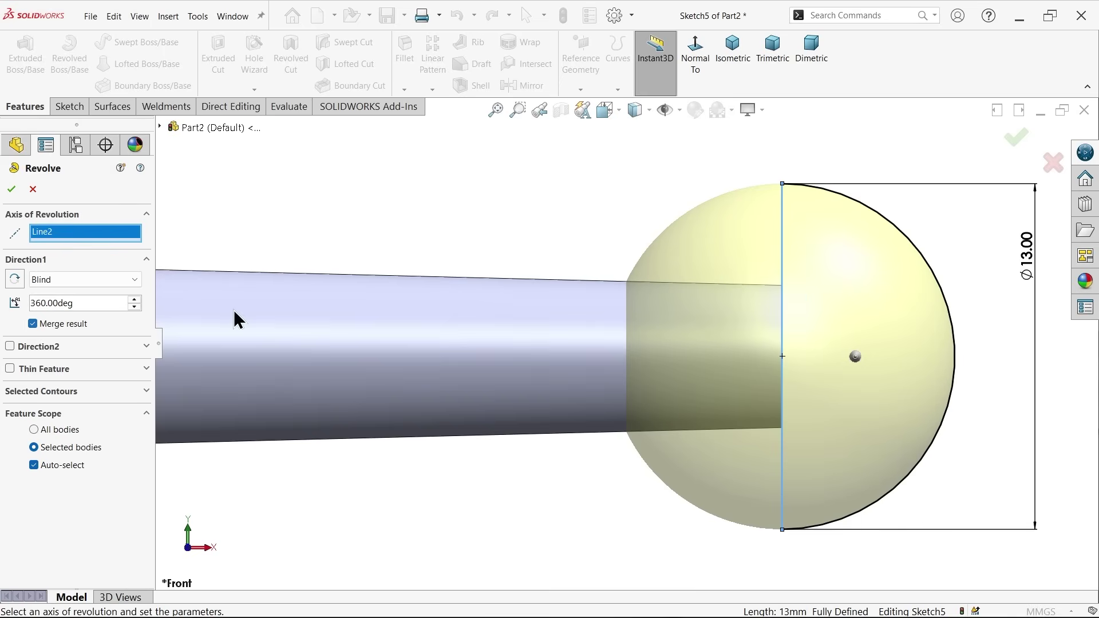
{"action": "left_click", "coordinate": [12, 190]}
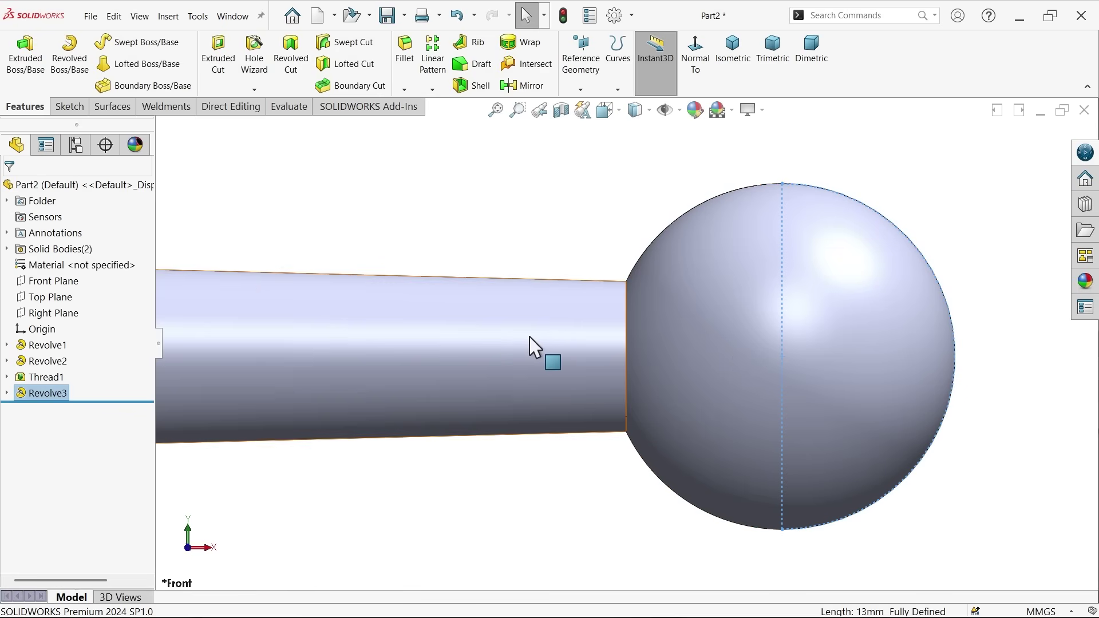
{"action": "scroll", "coordinate": [529, 344], "scroll_direction": "up", "scroll_amount": 3}
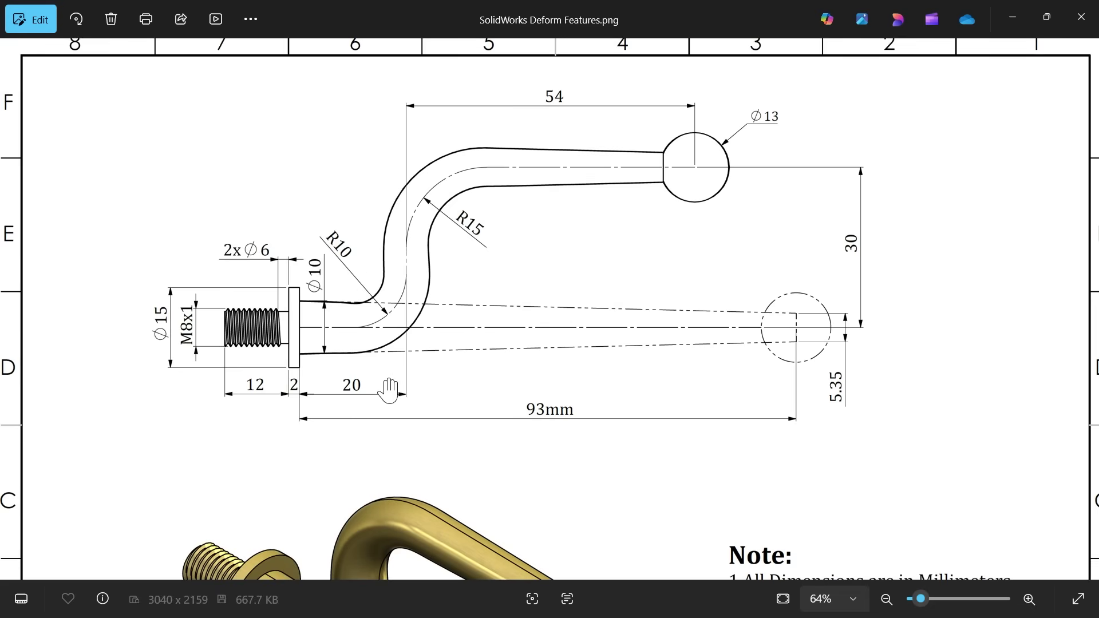
Minimize the Photos window showing the S-shaped rod reference drawing.
{"action": "left_click", "coordinate": [1012, 17]}
On the Front Plane, sketch three connected lines from the origin: along, up, then across.
{"action": "left_click", "coordinate": [54, 281]}
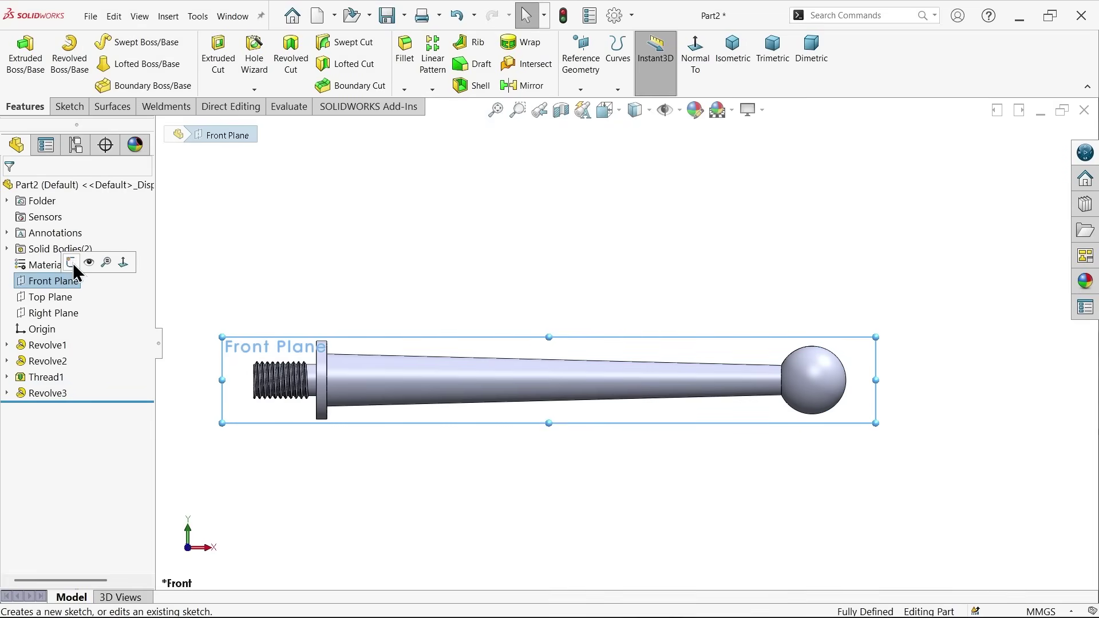
{"action": "left_click", "coordinate": [73, 262]}
{"action": "left_click", "coordinate": [96, 50]}
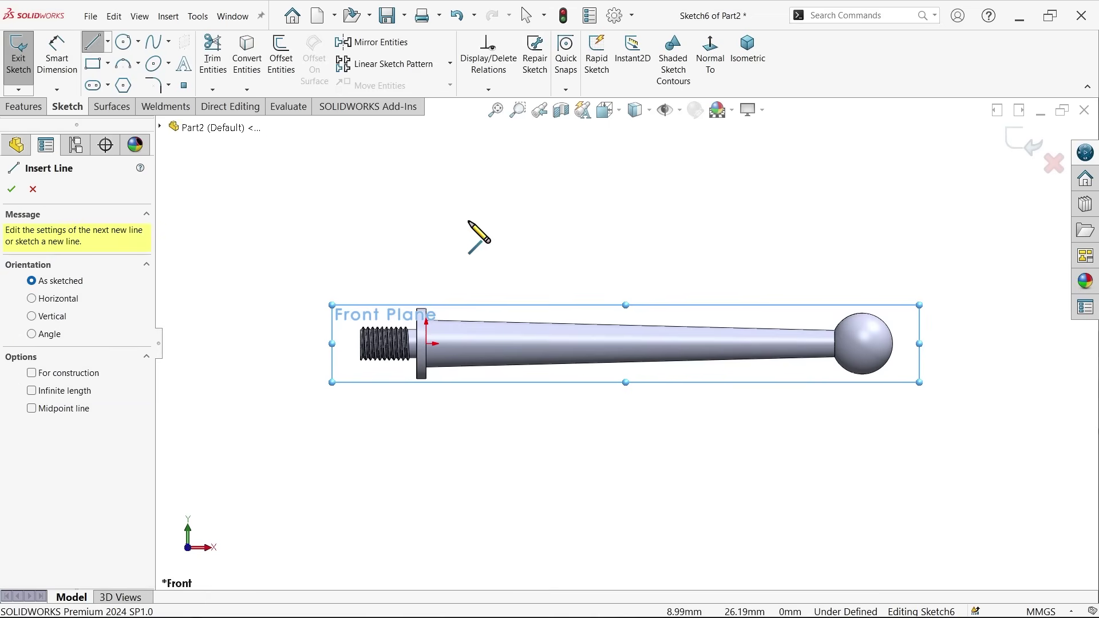
{"action": "scroll", "coordinate": [476, 240], "scroll_direction": "down", "scroll_amount": 3}
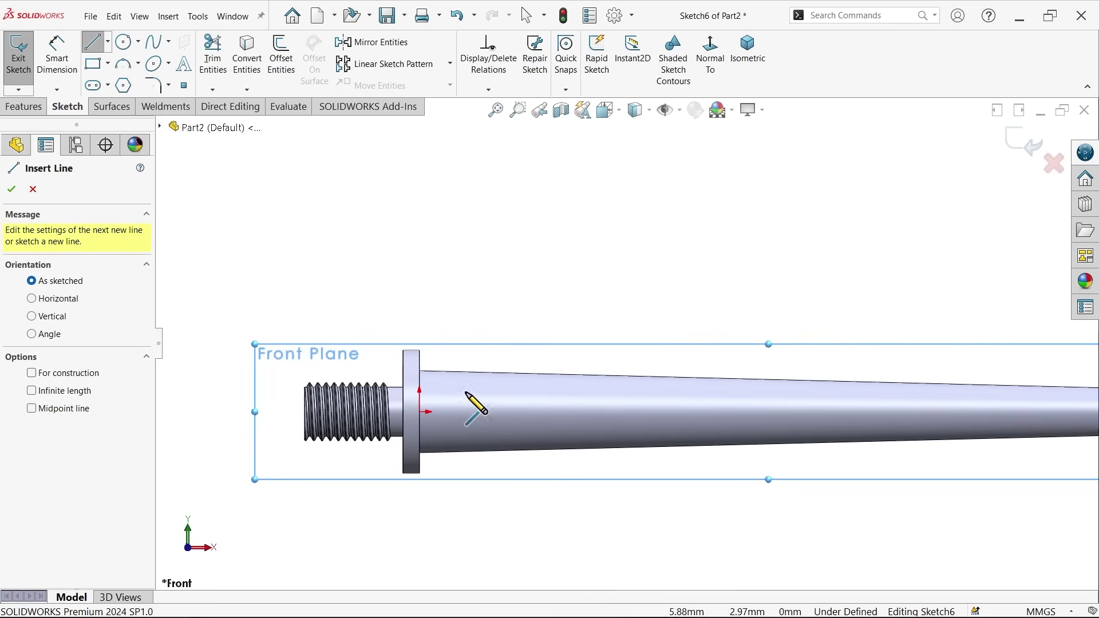
{"action": "left_click", "coordinate": [419, 412]}
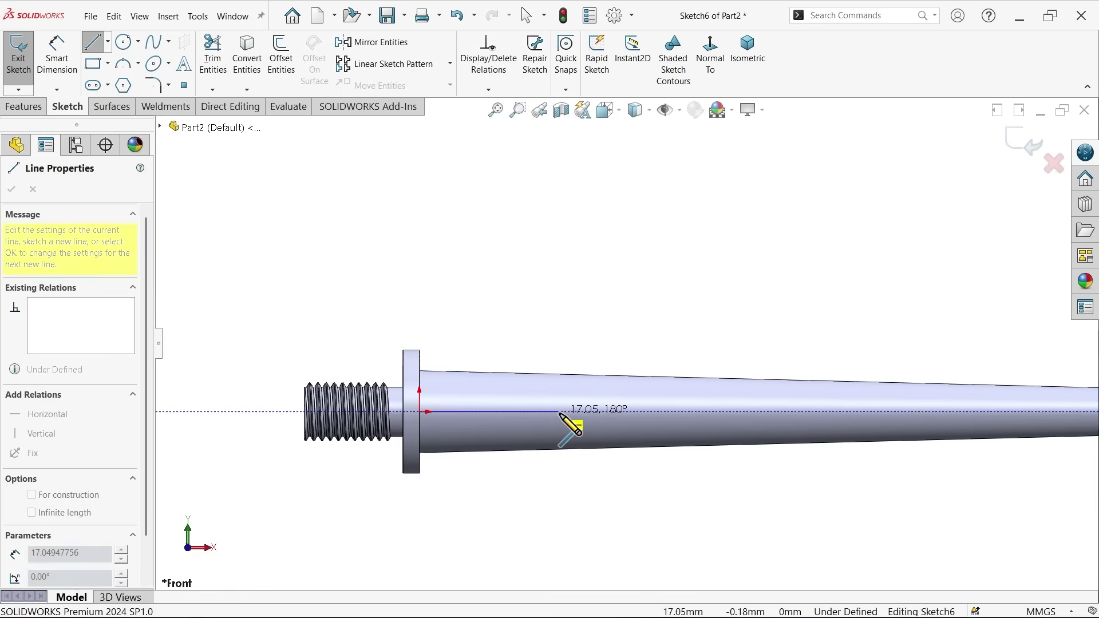
{"action": "left_click", "coordinate": [559, 413]}
{"action": "left_click", "coordinate": [559, 184]}
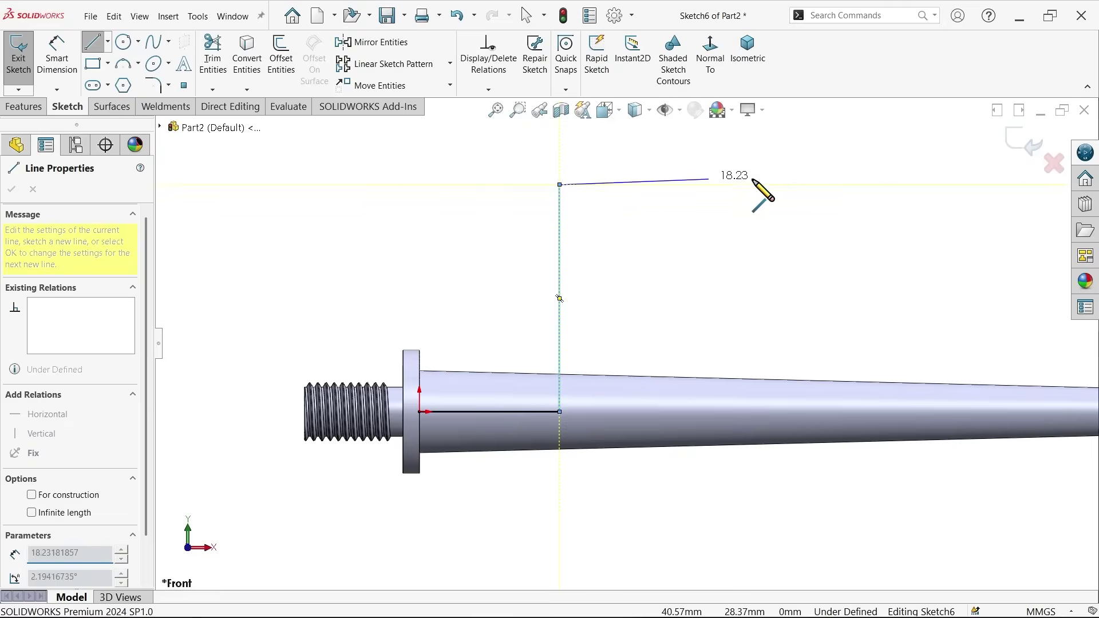
{"action": "left_click", "coordinate": [882, 184]}
{"action": "key", "text": "Escape"}
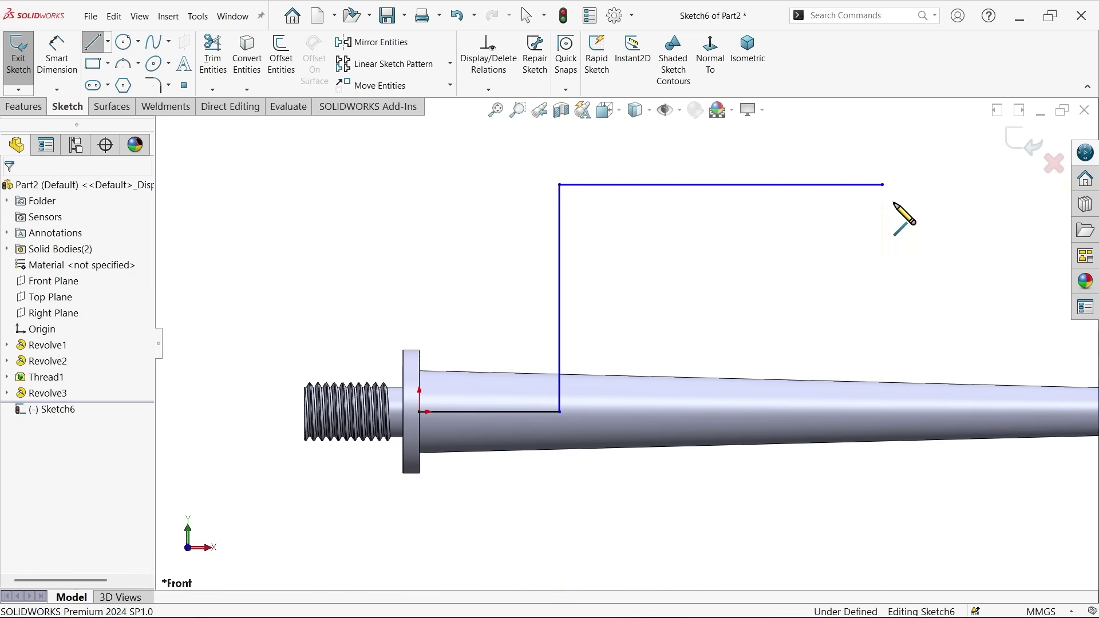
{"action": "key", "text": "Escape"}
Dimension the path lines: bottom 20 mm, vertical 30 mm, top 54 mm.
{"action": "left_click", "coordinate": [64, 63]}
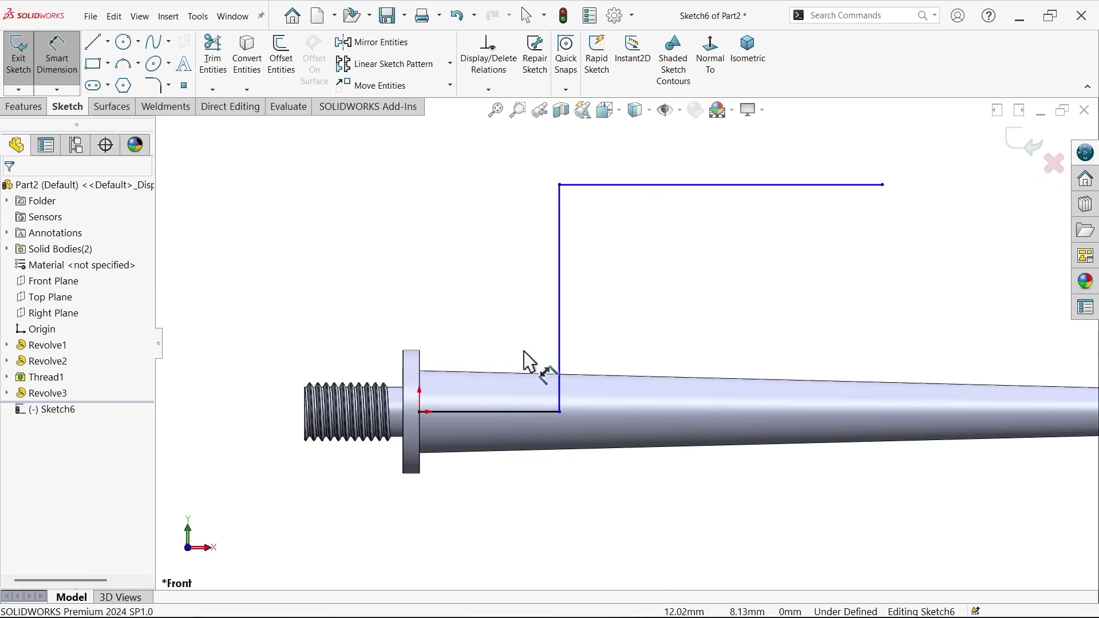
{"action": "left_click", "coordinate": [511, 413]}
{"action": "left_click", "coordinate": [490, 507]}
{"action": "type", "text": "20"}
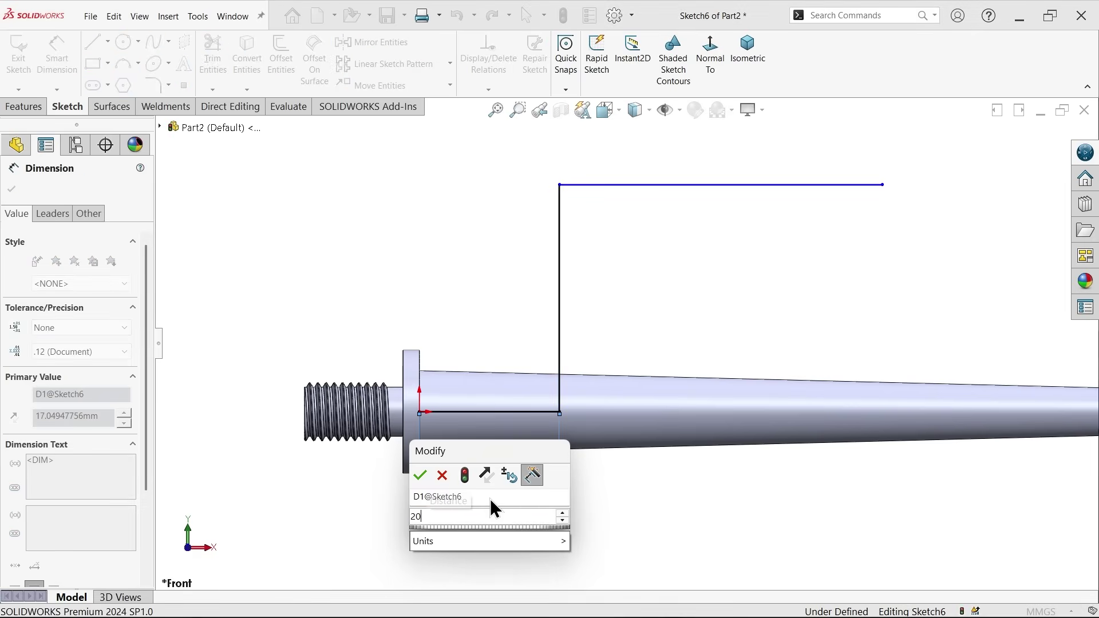
{"action": "key", "text": "Return"}
{"action": "left_click", "coordinate": [585, 321]}
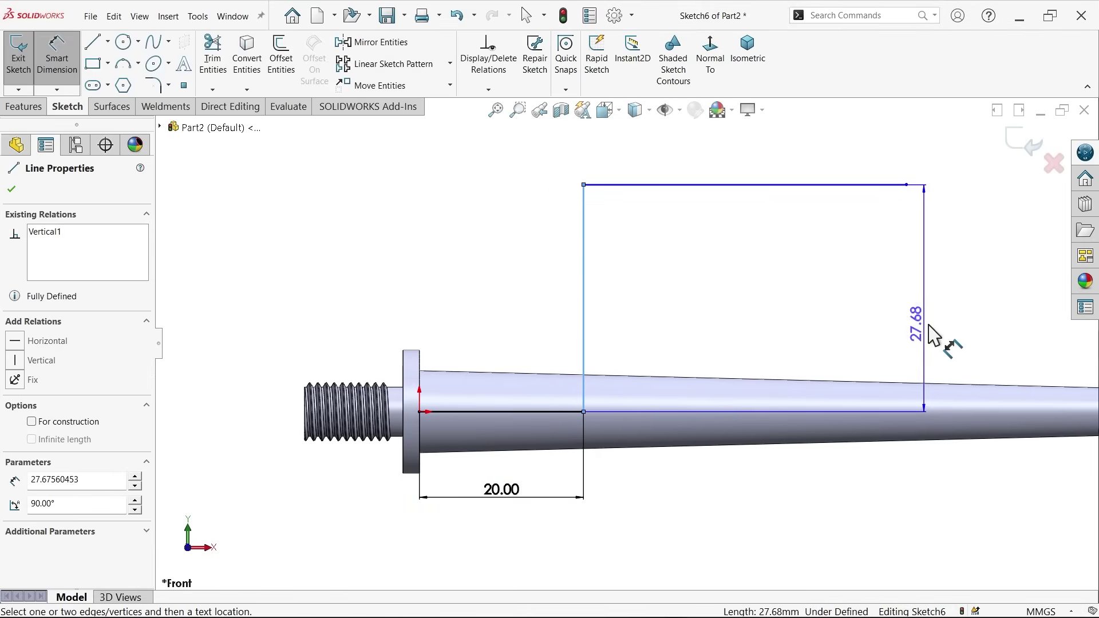
{"action": "left_click", "coordinate": [984, 344]}
{"action": "type", "text": "30"}
{"action": "key", "text": "Return"}
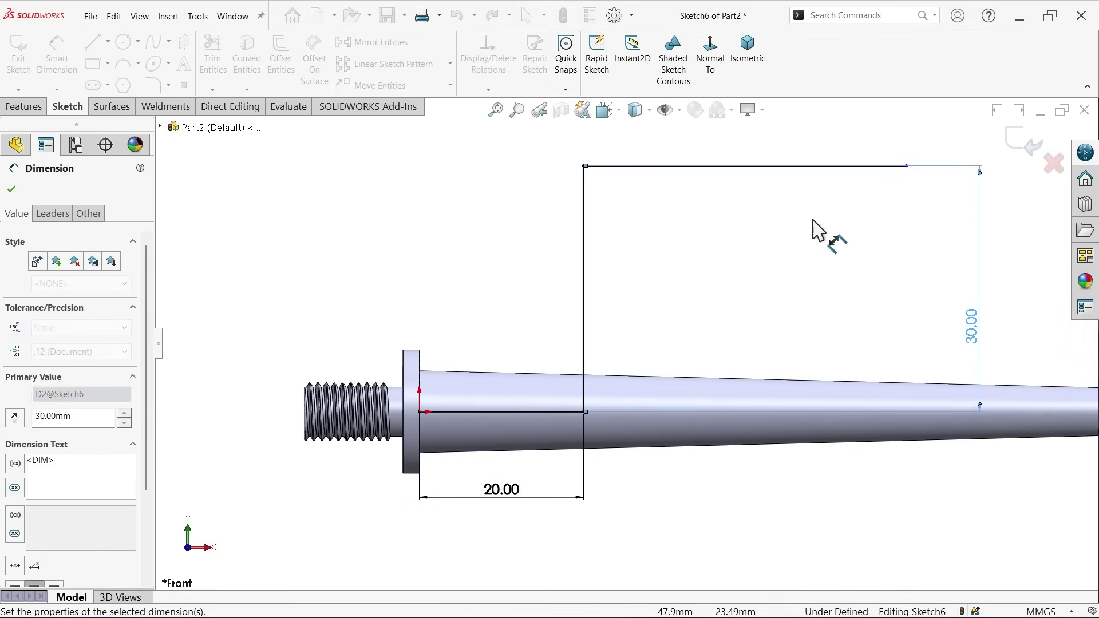
{"action": "left_click", "coordinate": [780, 166]}
{"action": "left_click", "coordinate": [769, 149]}
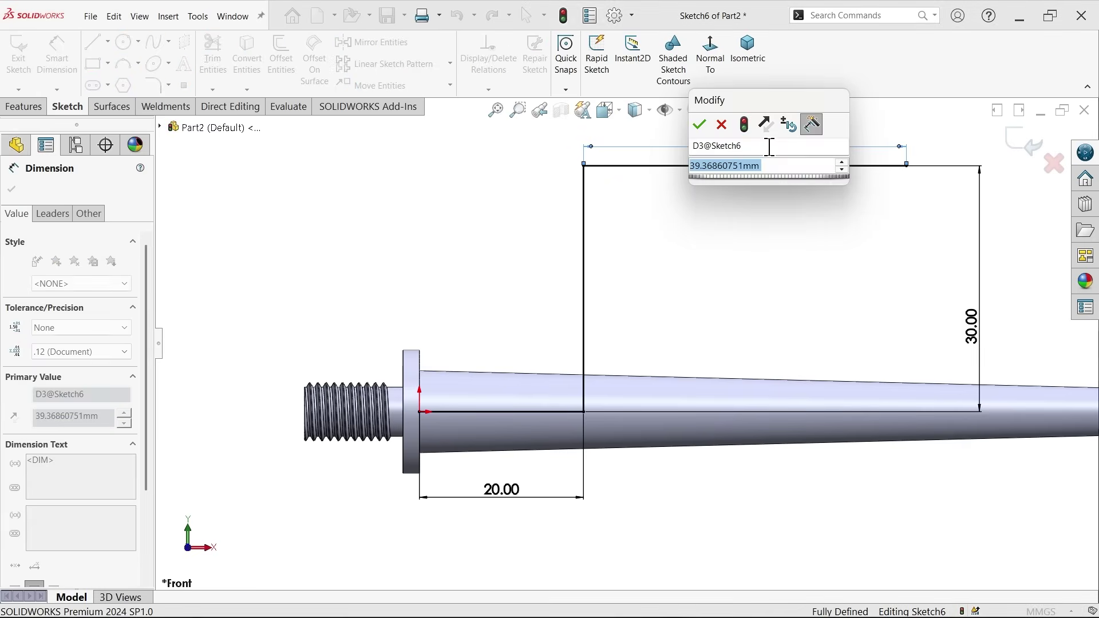
{"action": "key", "text": "Return"}
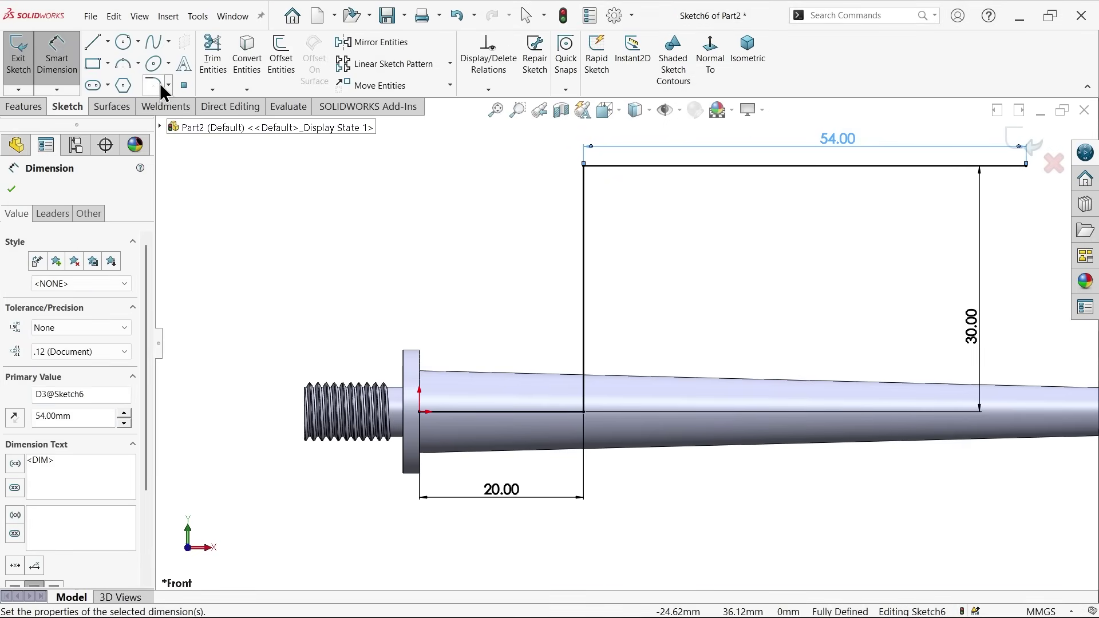
{"action": "left_click", "coordinate": [153, 84]}
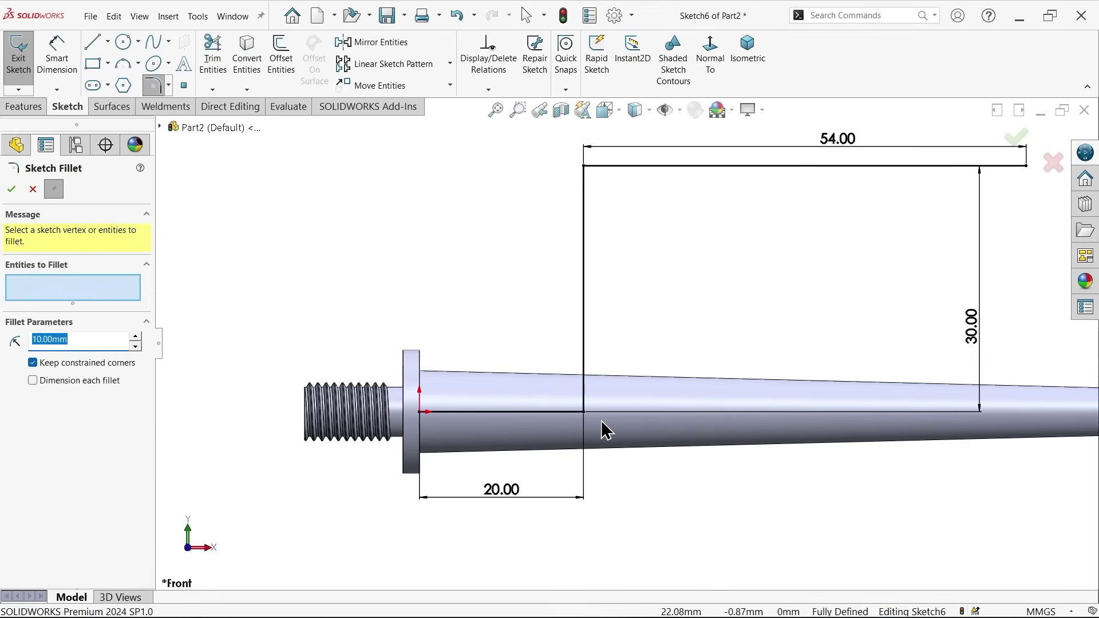
Fillet the lower corner at 10 mm and the upper corner at 15 mm.
{"action": "left_click", "coordinate": [584, 414]}
{"action": "left_click", "coordinate": [11, 190]}
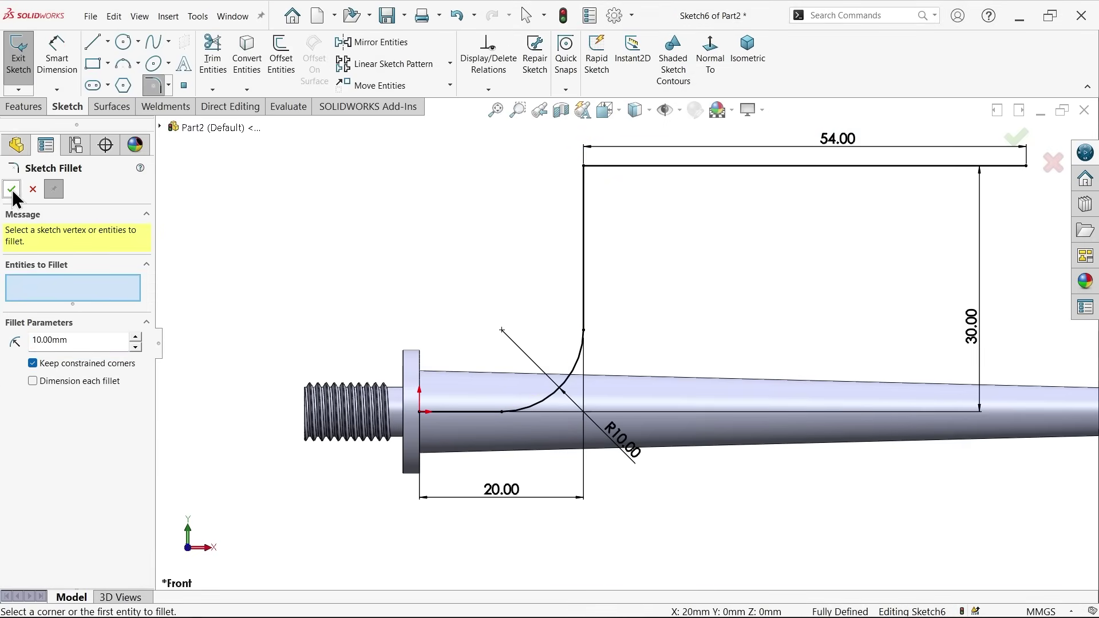
{"action": "left_click_drag", "start_coordinate": [80, 348], "coordinate": [2, 330]}
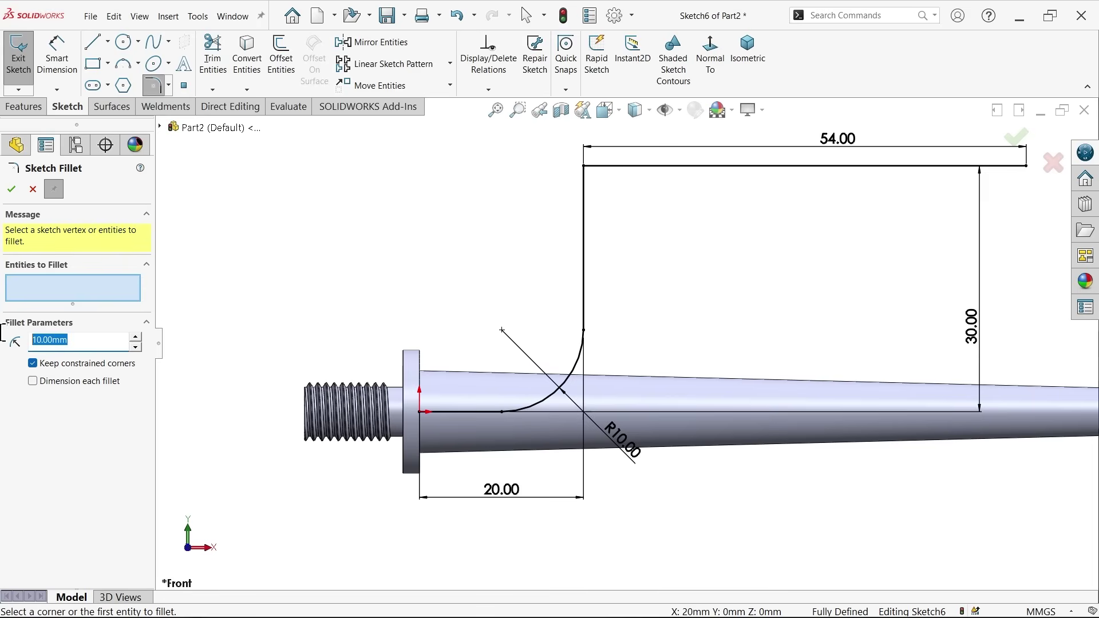
{"action": "type", "text": "15"}
{"action": "key", "text": "Return"}
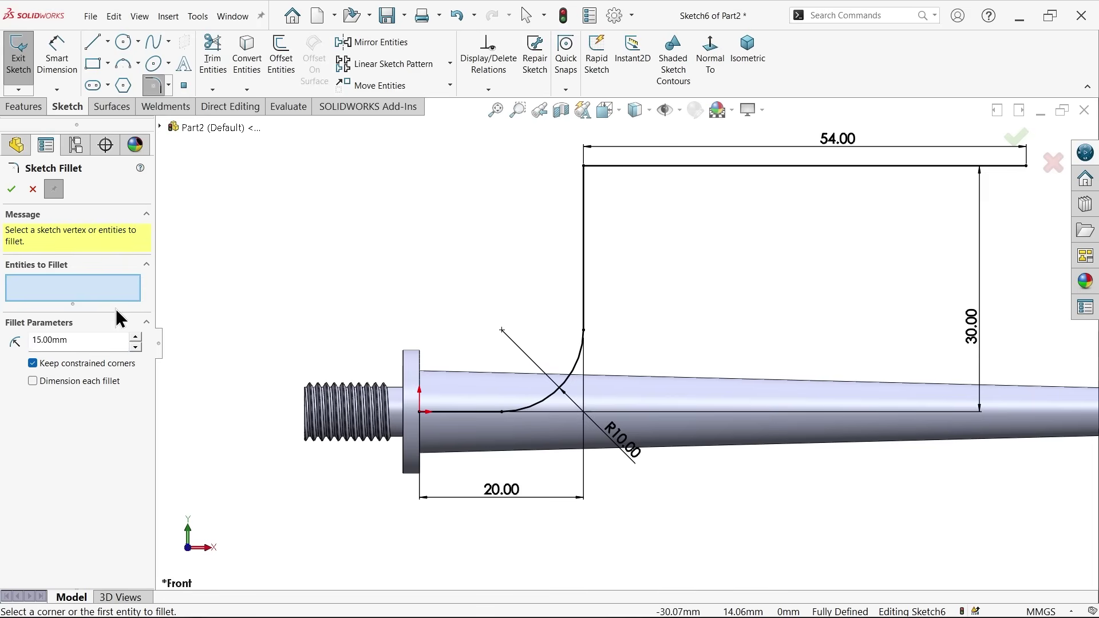
{"action": "left_click", "coordinate": [586, 177]}
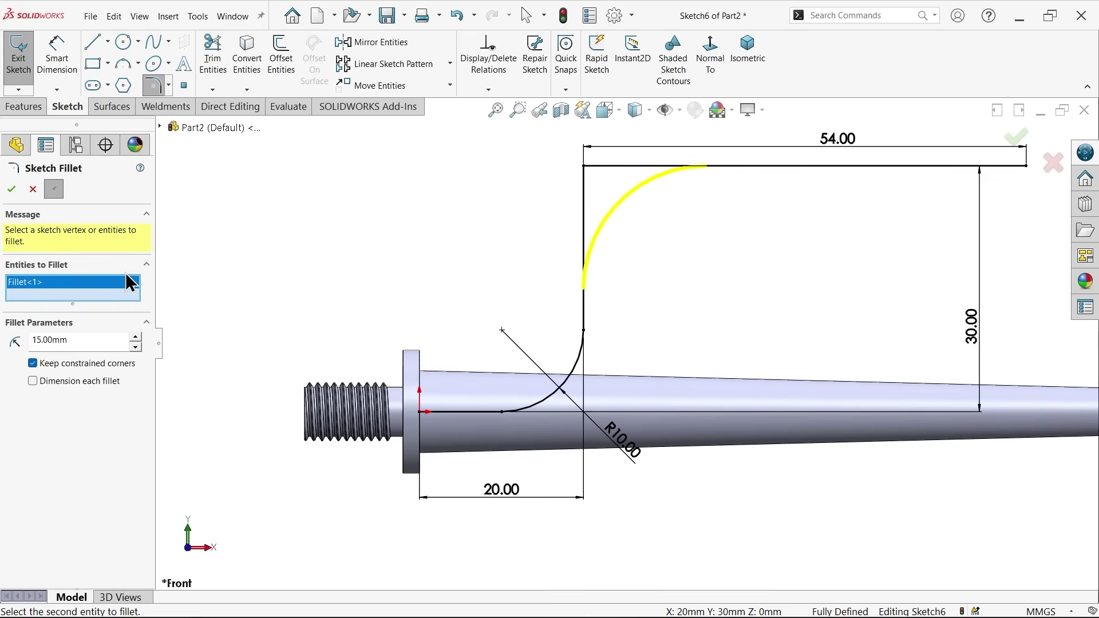
{"action": "left_click", "coordinate": [12, 189]}
{"action": "key", "text": "f"}
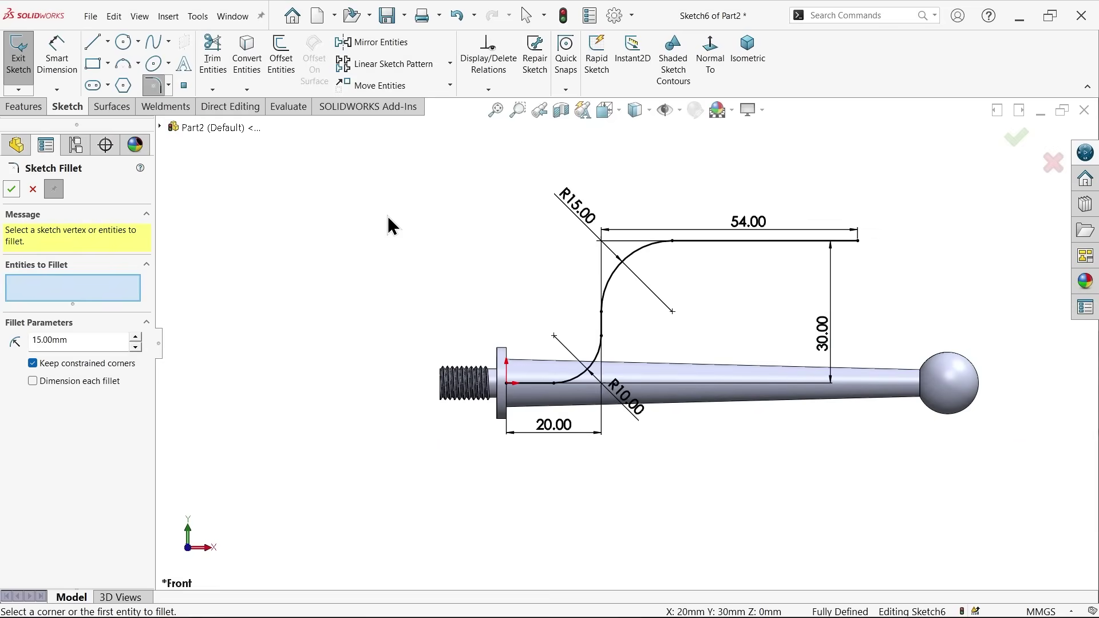
{"action": "scroll", "coordinate": [590, 304], "scroll_direction": "down", "scroll_amount": 1}
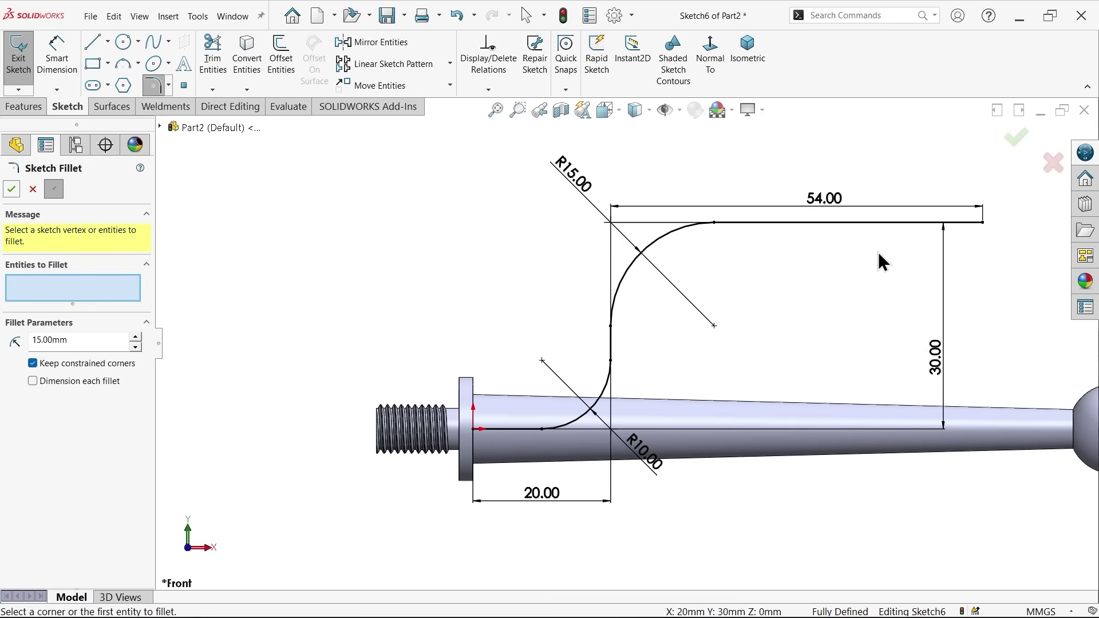
Close Sketch Fillet and exit the sketch, saving it as Sketch6.
{"action": "left_click", "coordinate": [1015, 140]}
{"action": "left_click", "coordinate": [1015, 142]}
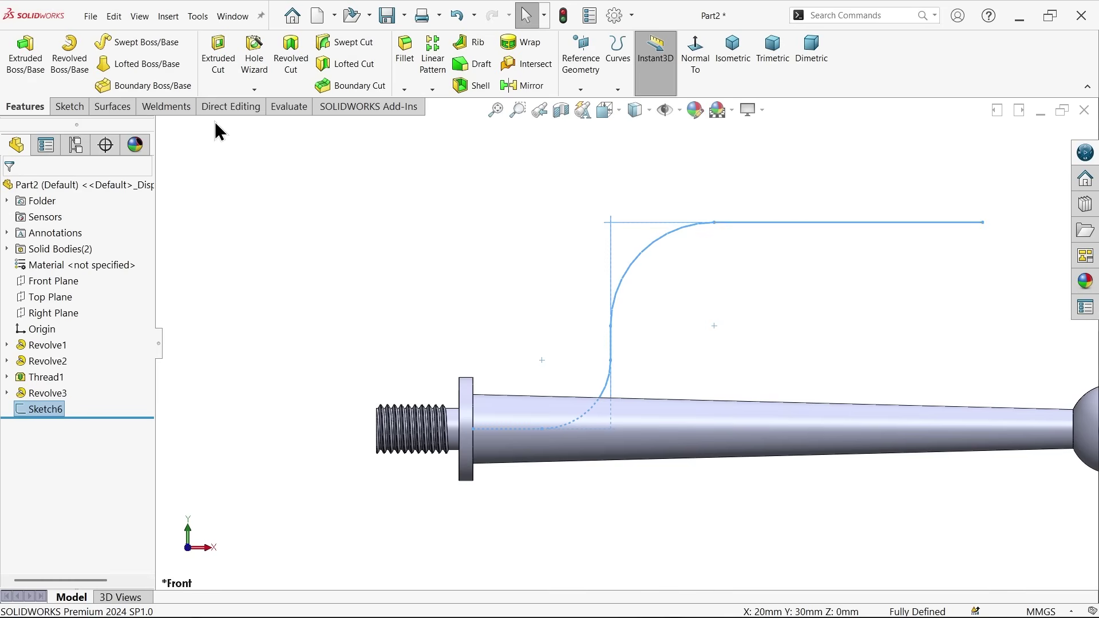
{"action": "left_click", "coordinate": [222, 157]}
{"action": "left_click", "coordinate": [167, 18]}
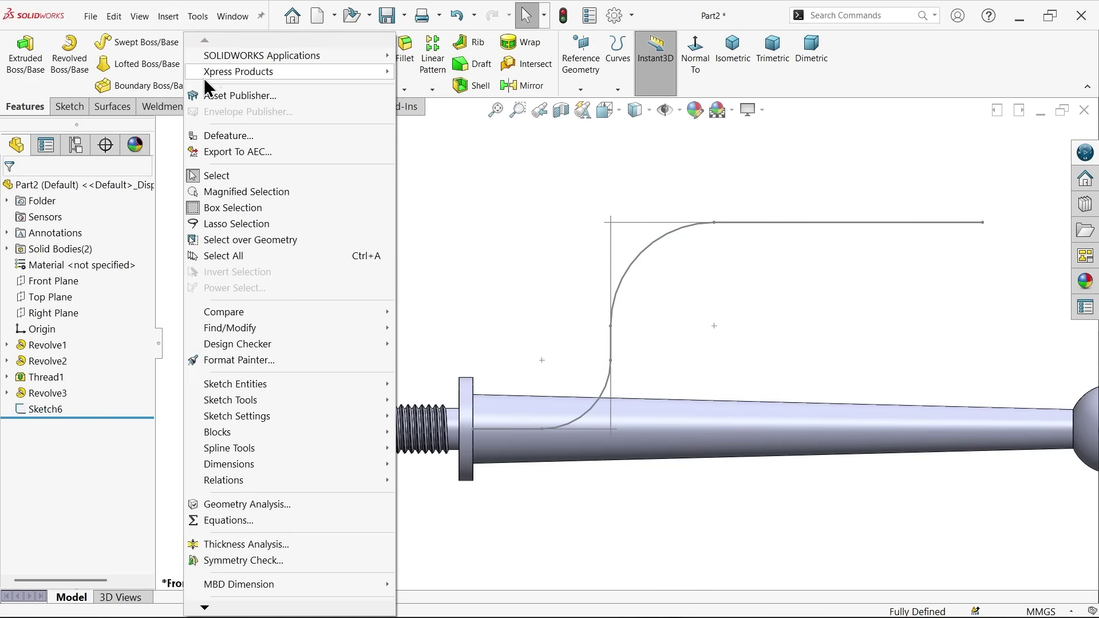
{"action": "mouse_move", "coordinate": [193, 87]}
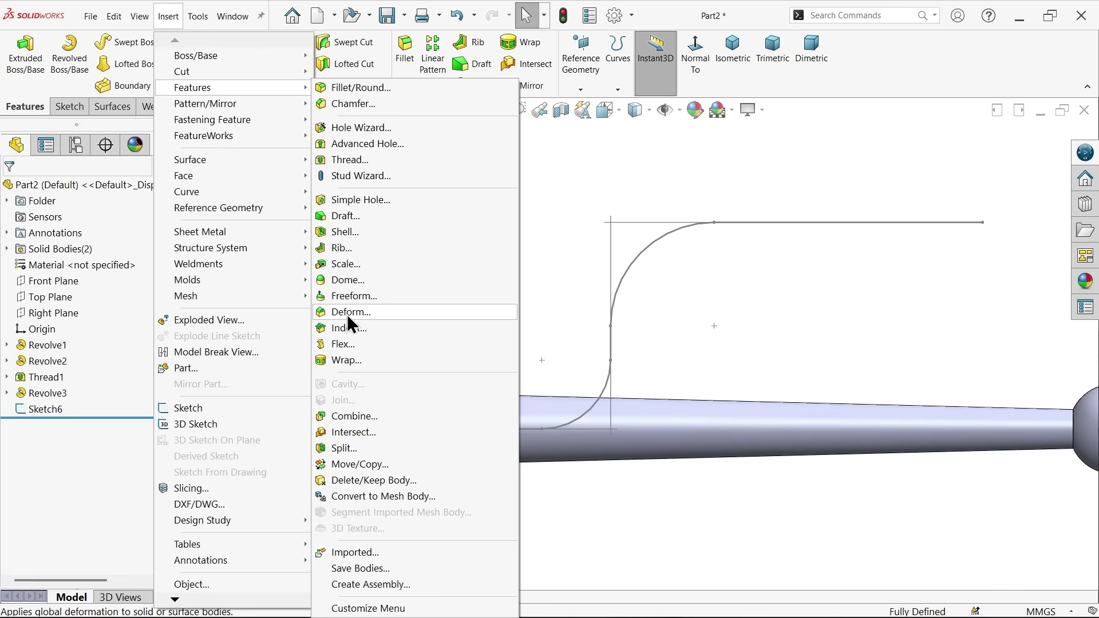
Start the Deform feature from Insert > Features, keeping Curve to curve type.
{"action": "left_click", "coordinate": [342, 314]}
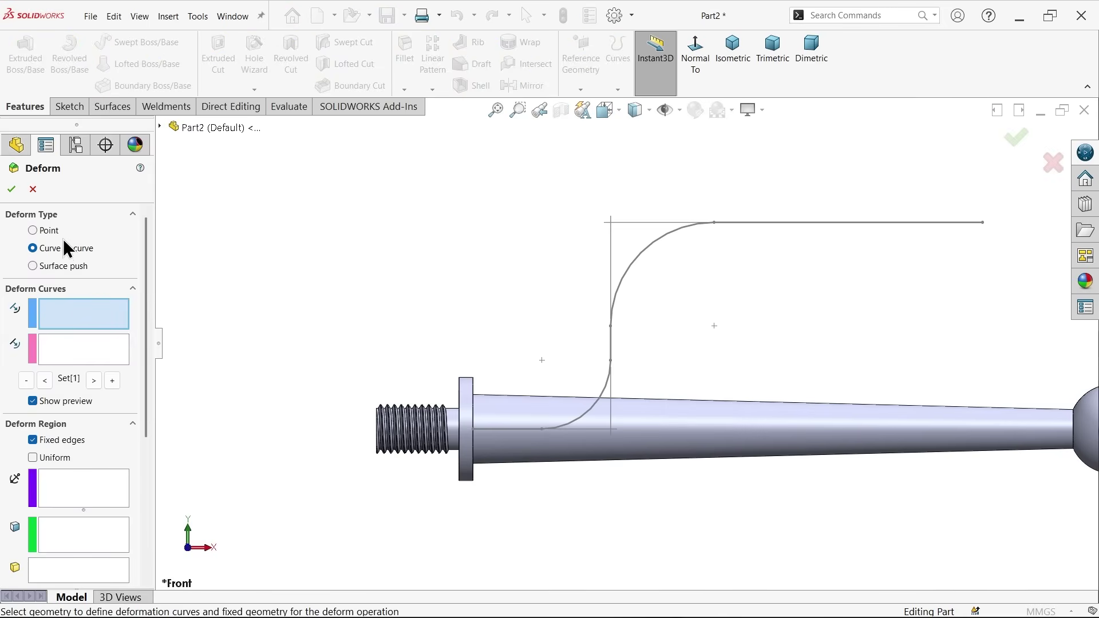
{"action": "scroll", "coordinate": [653, 387], "scroll_direction": "up", "scroll_amount": 2}
{"action": "scroll", "coordinate": [742, 386], "scroll_direction": "down", "scroll_amount": 3}
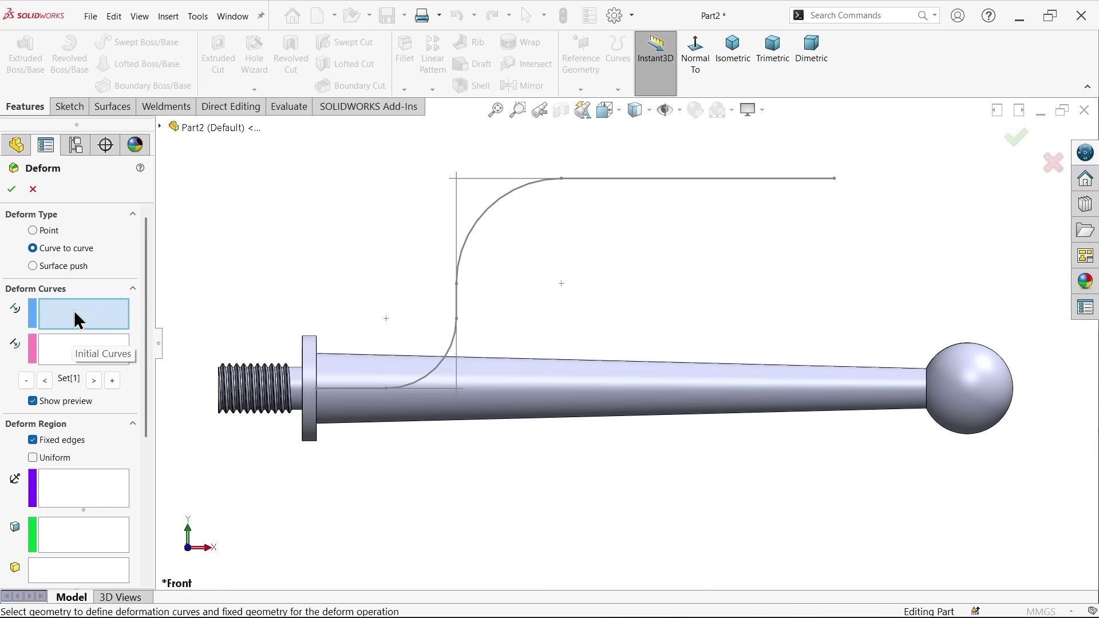
Pick Sketch1 under Revolve1 as the initial curve and Sketch6 as the target curve.
{"action": "left_click", "coordinate": [160, 128]}
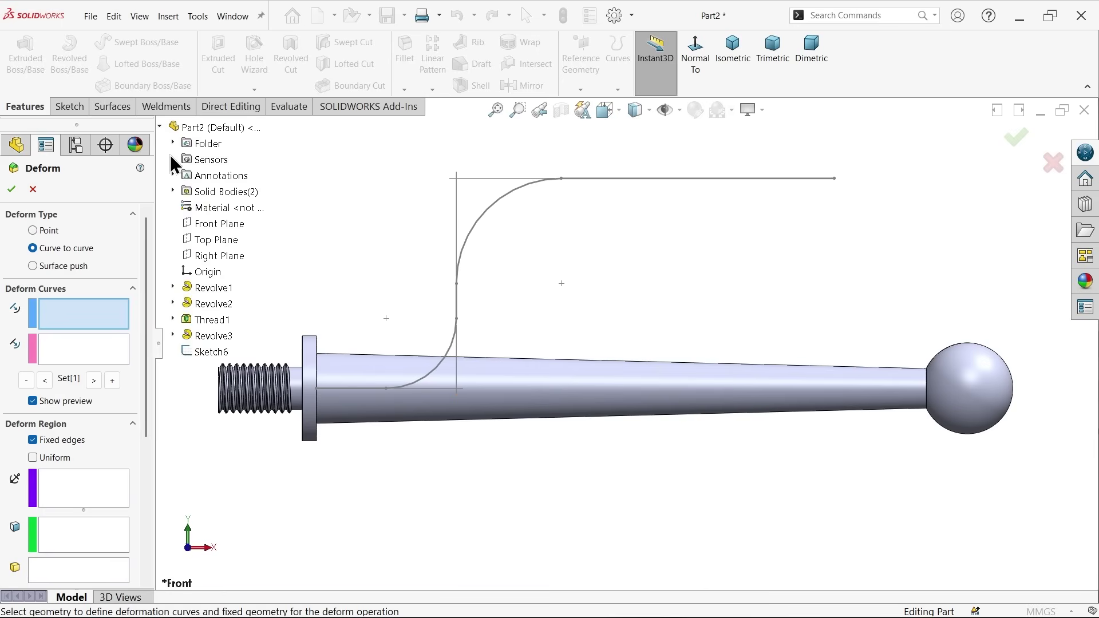
{"action": "left_click", "coordinate": [173, 287]}
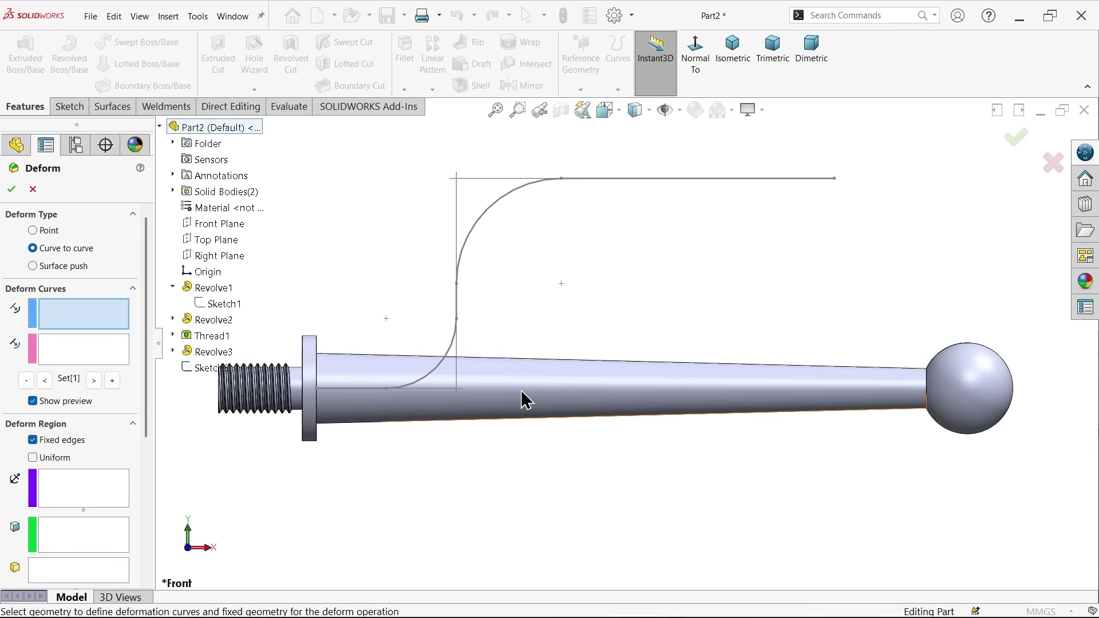
{"action": "scroll", "coordinate": [521, 389], "scroll_direction": "up", "scroll_amount": 1}
{"action": "left_click", "coordinate": [221, 303]}
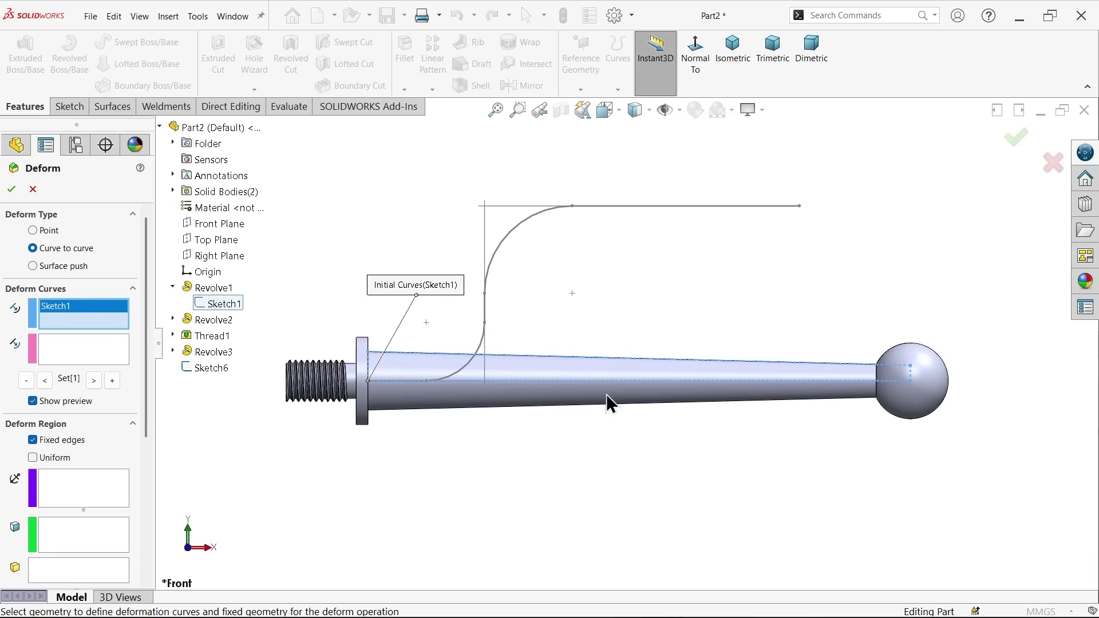
{"action": "left_click", "coordinate": [77, 348]}
{"action": "left_click", "coordinate": [218, 366]}
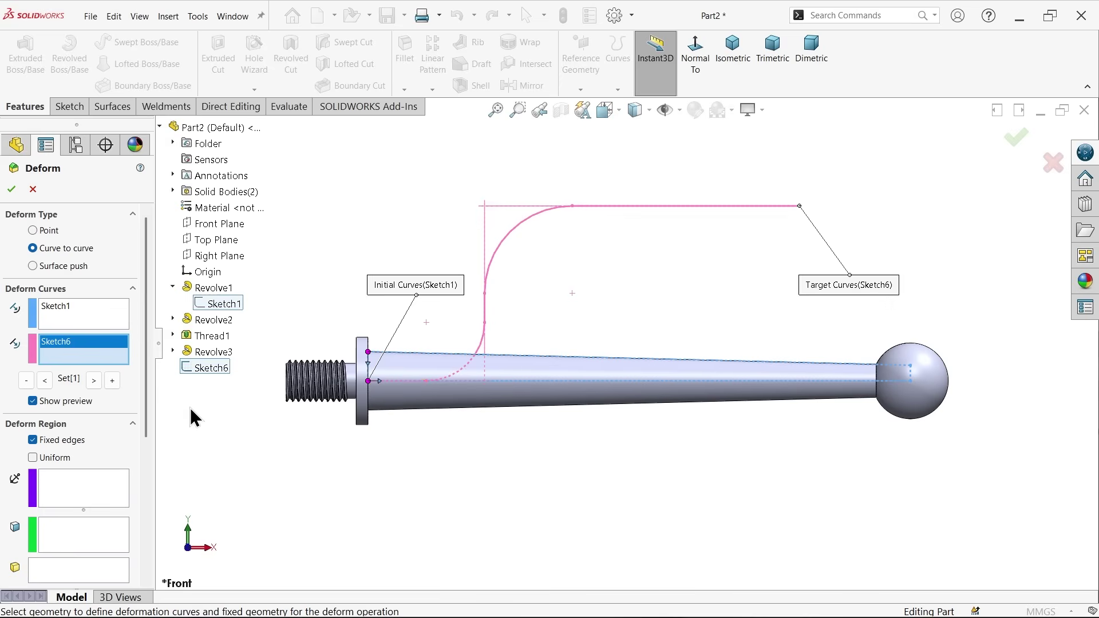
{"action": "scroll", "coordinate": [151, 422], "scroll_direction": "down", "scroll_amount": 1}
{"action": "left_click_drag", "start_coordinate": [150, 422], "coordinate": [152, 460]}
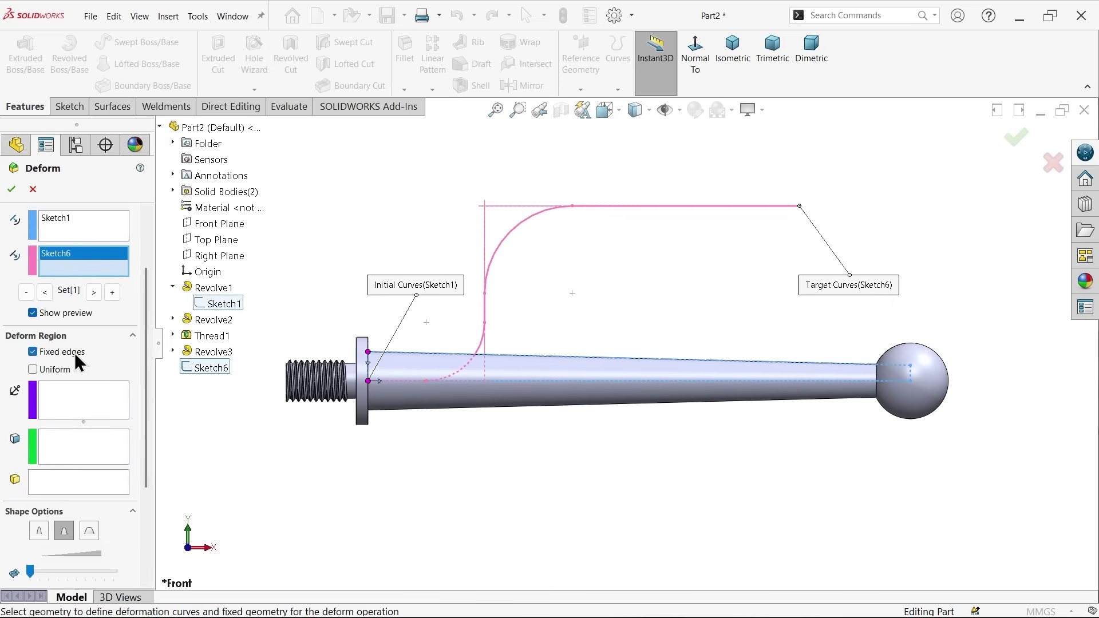
Deform Revolve3 with the stiffest shape option, stiffness at Moving, matching curve direction.
{"action": "left_click", "coordinate": [48, 486]}
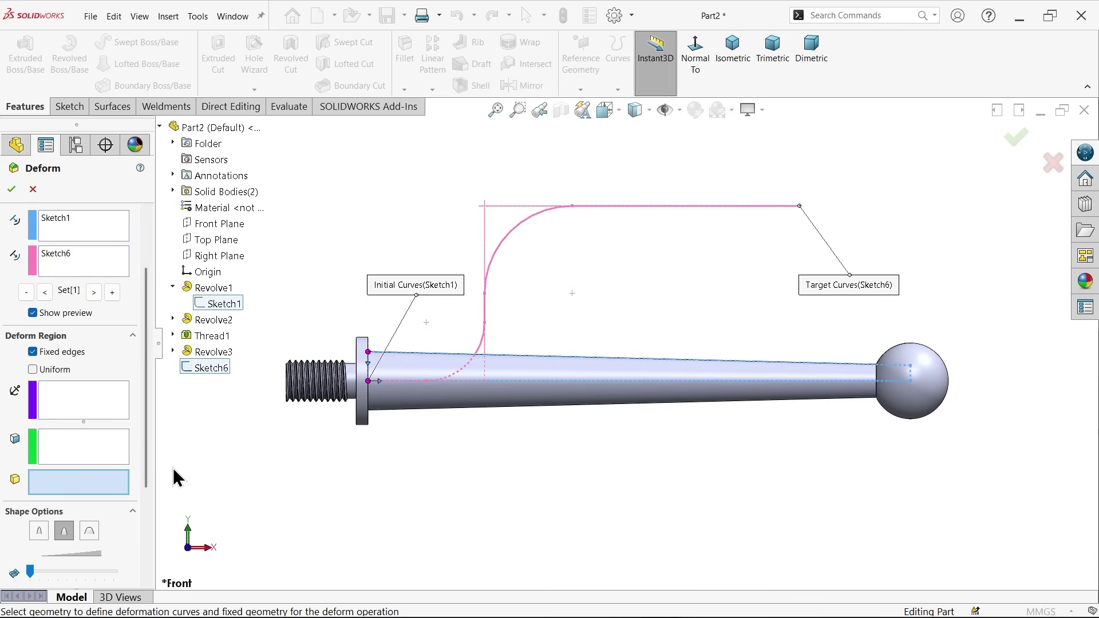
{"action": "left_click", "coordinate": [474, 403]}
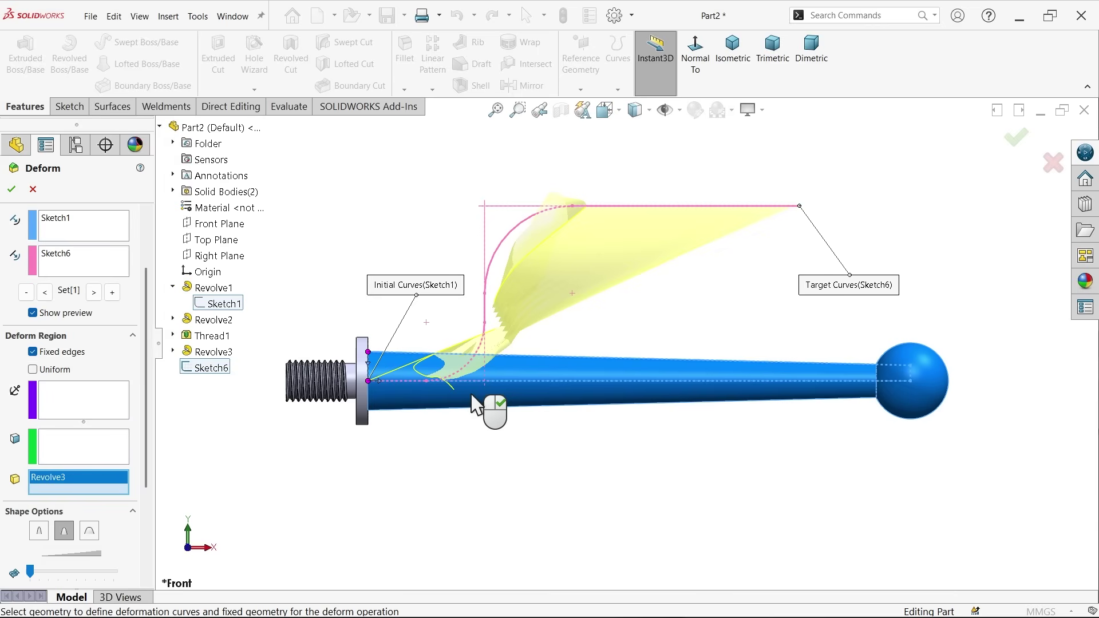
{"action": "middle_click_drag", "start_coordinate": [537, 476], "coordinate": [679, 397]}
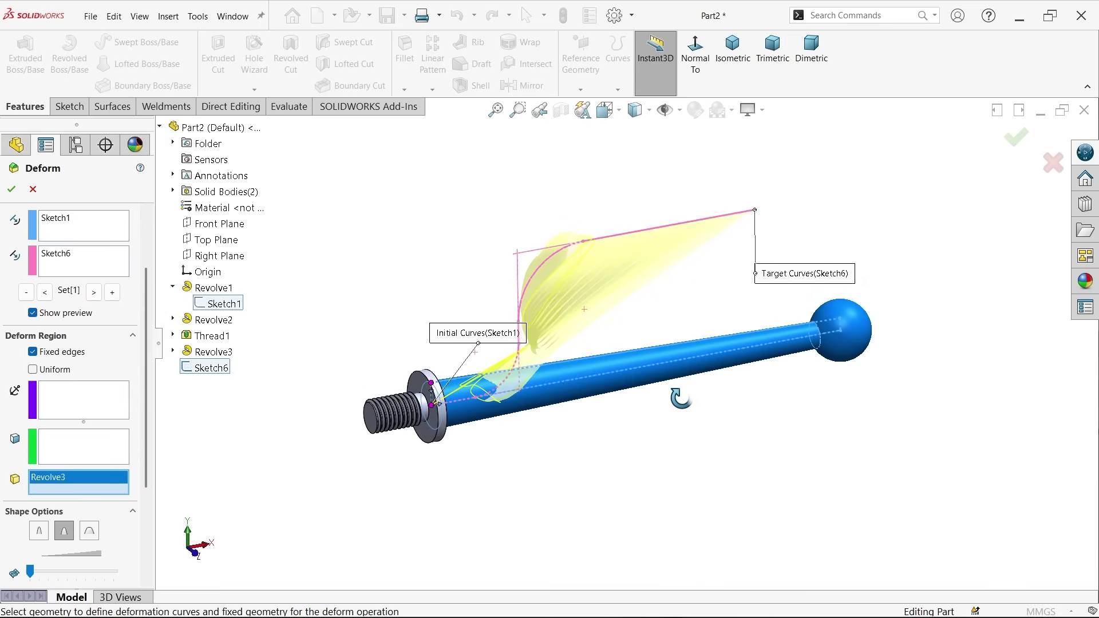
{"action": "scroll", "coordinate": [592, 318], "scroll_direction": "down", "scroll_amount": 2}
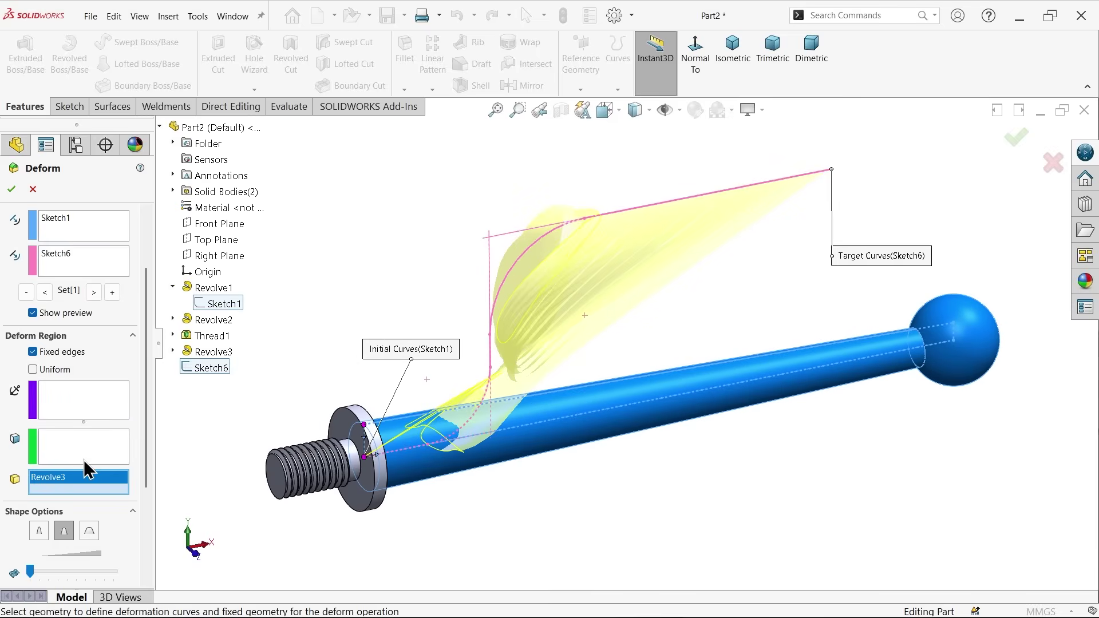
{"action": "left_click_drag", "start_coordinate": [152, 435], "coordinate": [148, 511]}
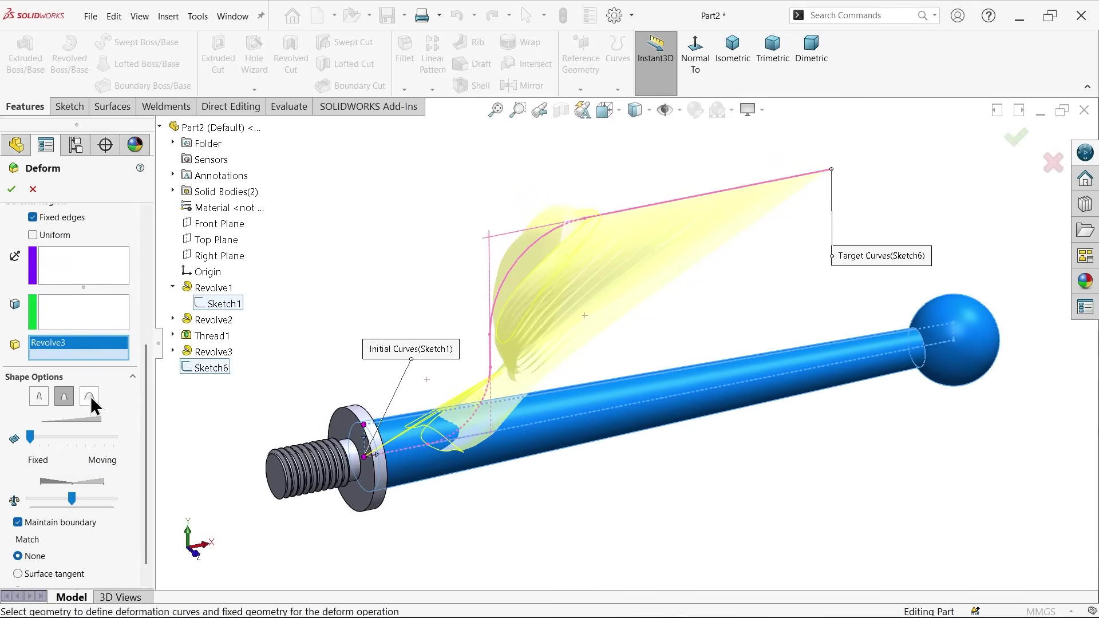
{"action": "left_click", "coordinate": [90, 399]}
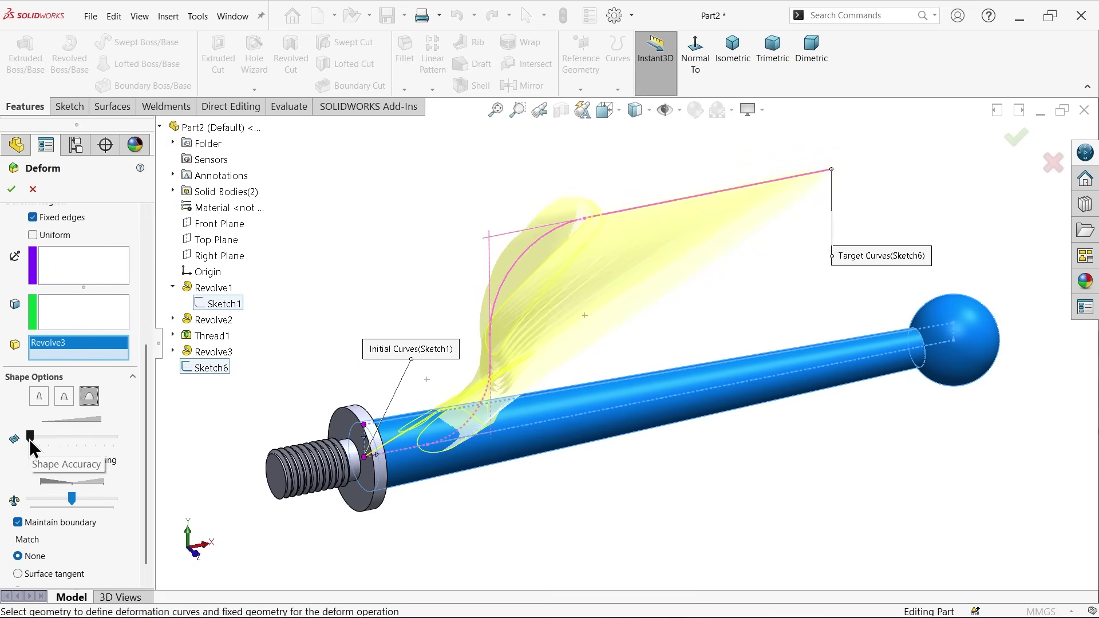
{"action": "left_click_drag", "start_coordinate": [30, 438], "coordinate": [152, 441]}
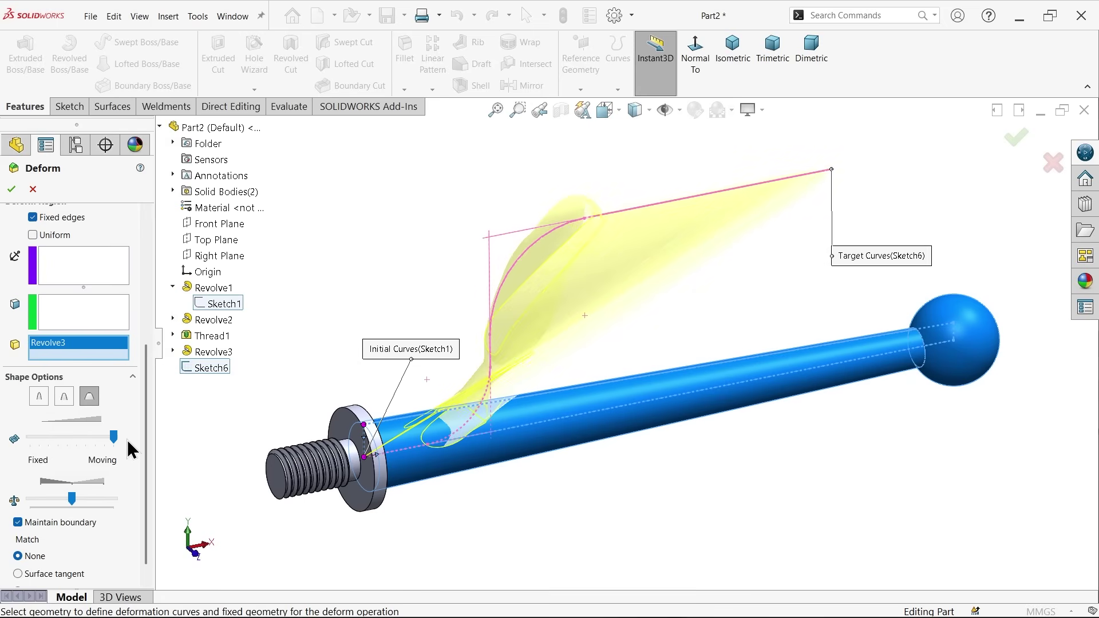
{"action": "scroll", "coordinate": [143, 481], "scroll_direction": "down", "scroll_amount": 1}
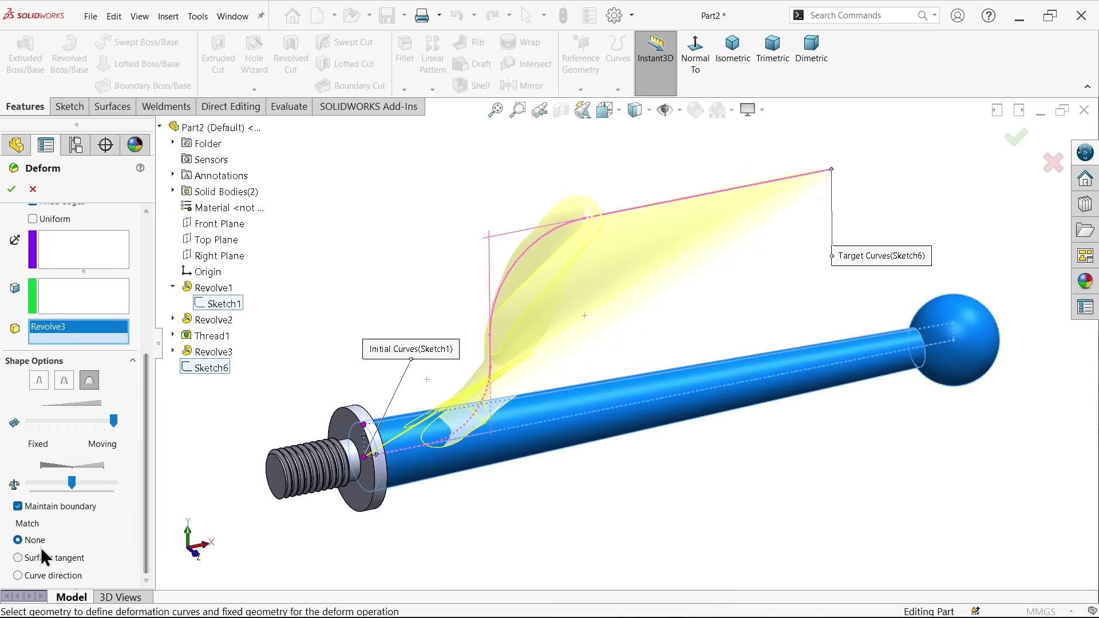
{"action": "left_click", "coordinate": [19, 575]}
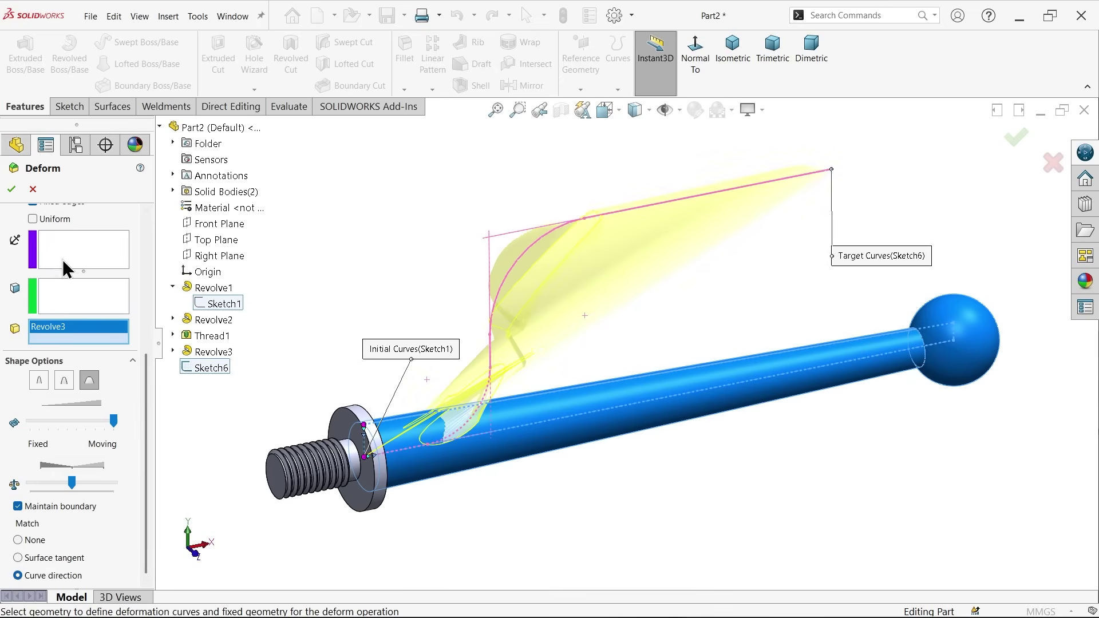
{"action": "left_click", "coordinate": [12, 189]}
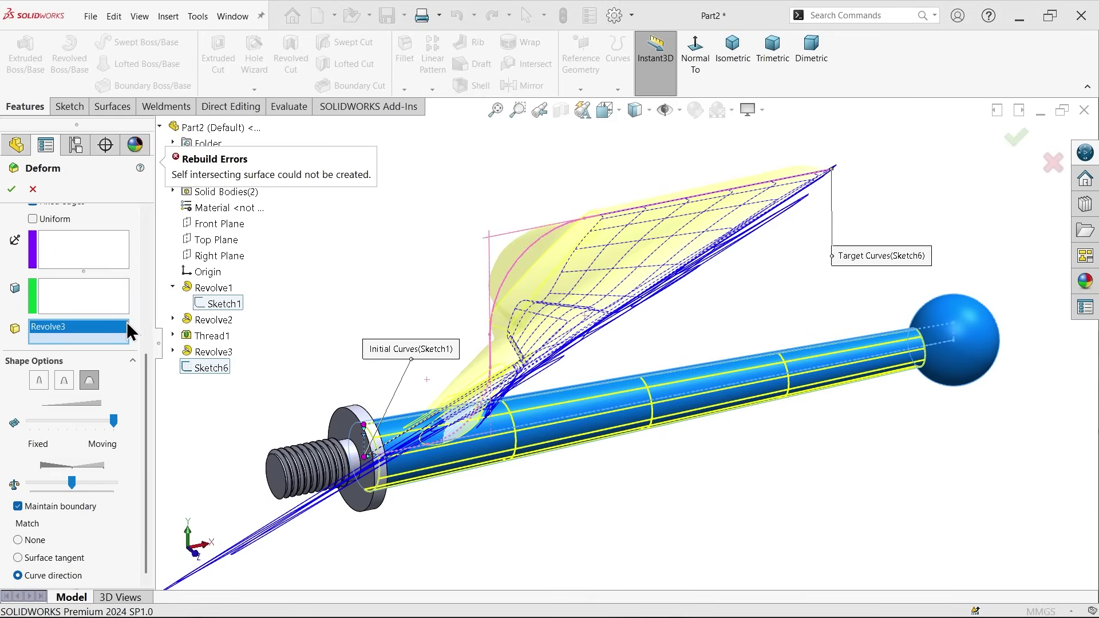
{"action": "left_click_drag", "start_coordinate": [147, 381], "coordinate": [147, 252]}
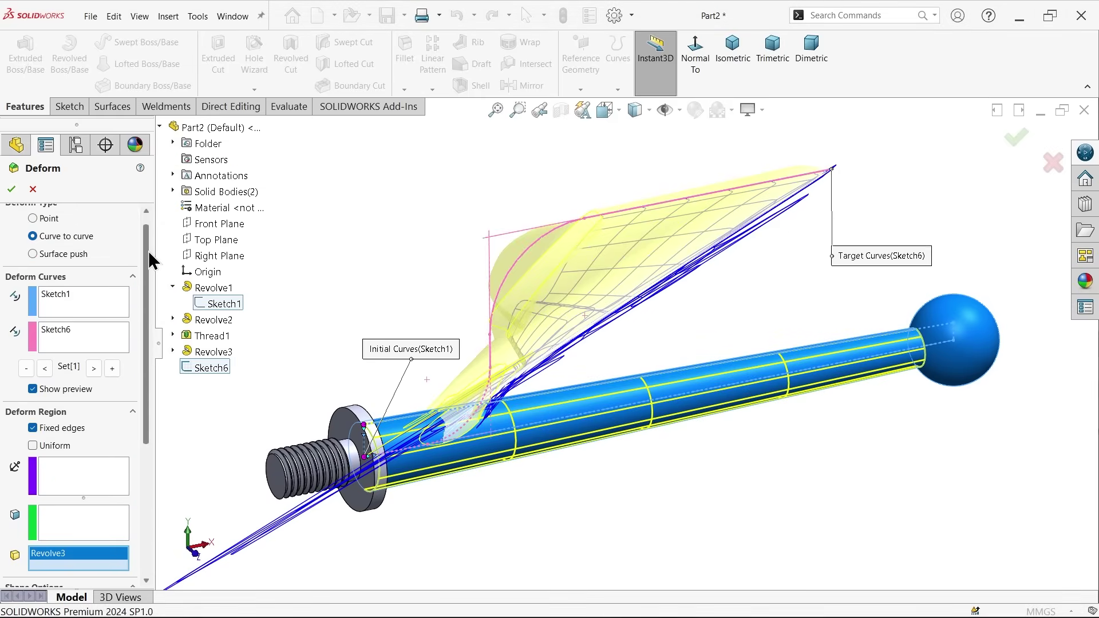
Clear the existing initial and target curve selections in the Deform settings.
{"action": "left_click", "coordinate": [64, 303]}
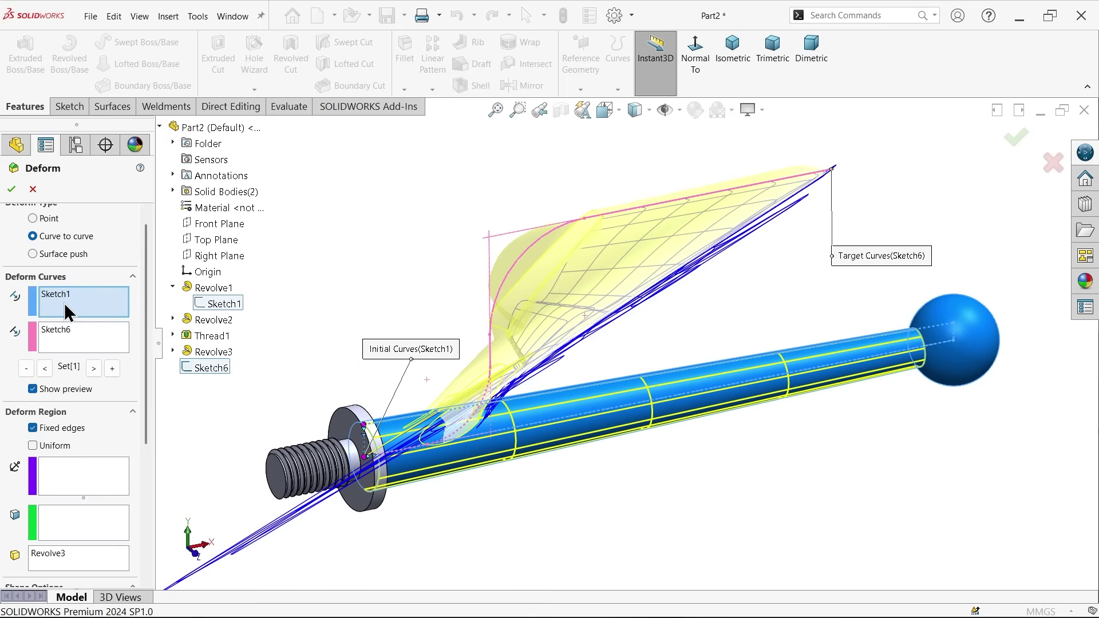
{"action": "right_click", "coordinate": [64, 303]}
{"action": "left_click", "coordinate": [119, 310]}
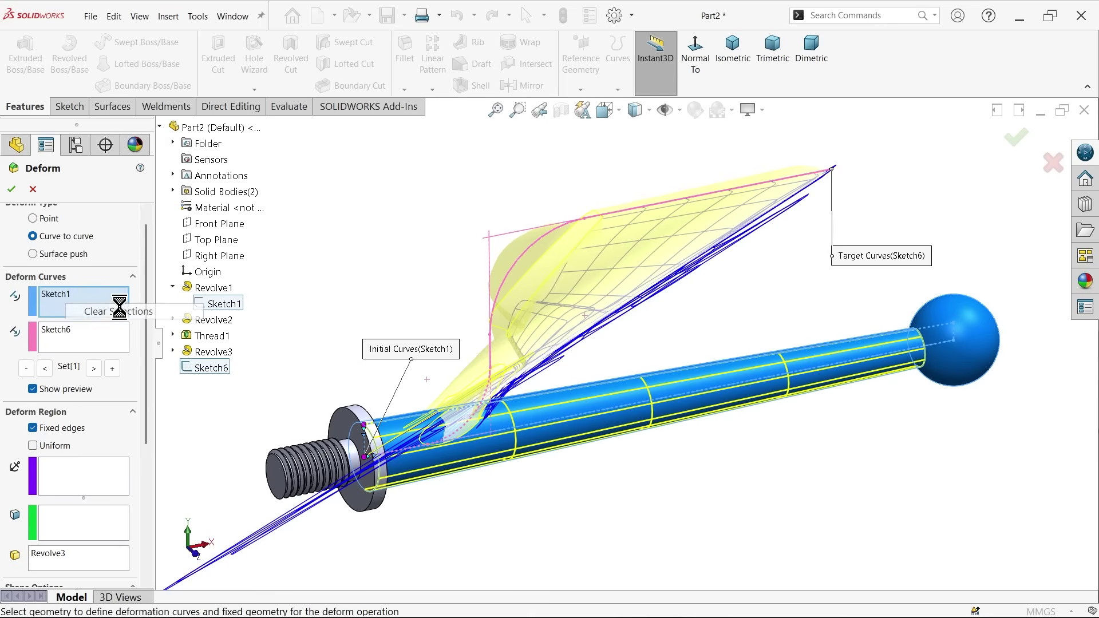
{"action": "right_click", "coordinate": [76, 338]}
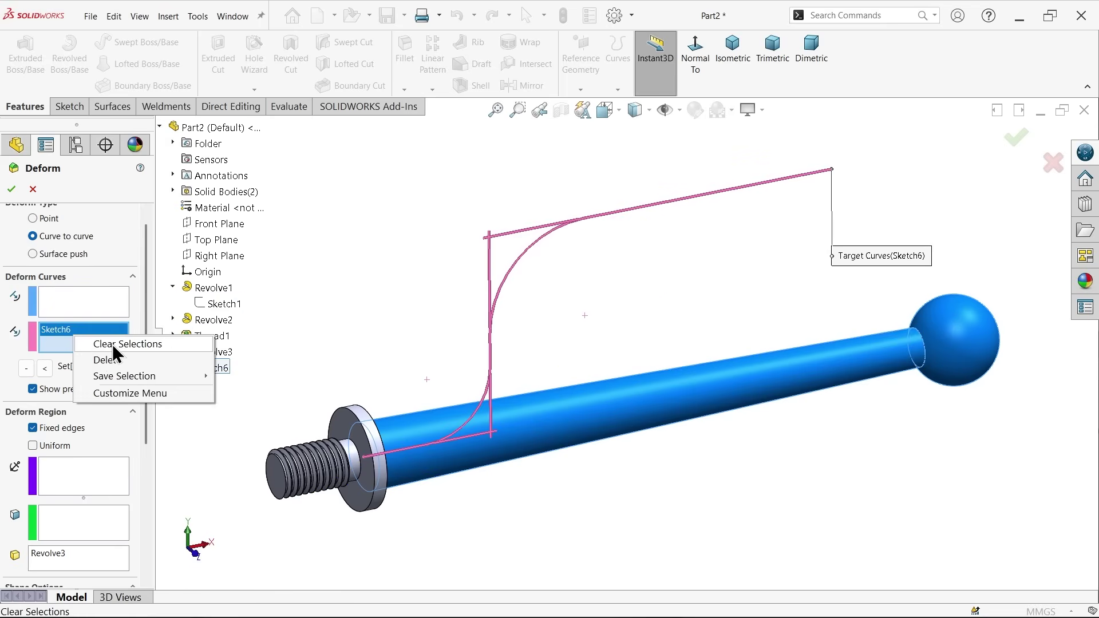
{"action": "left_click", "coordinate": [118, 343]}
Use the shaft centreline as initial curve and Sketch6 as target, creating Deform2.
{"action": "left_click", "coordinate": [120, 313]}
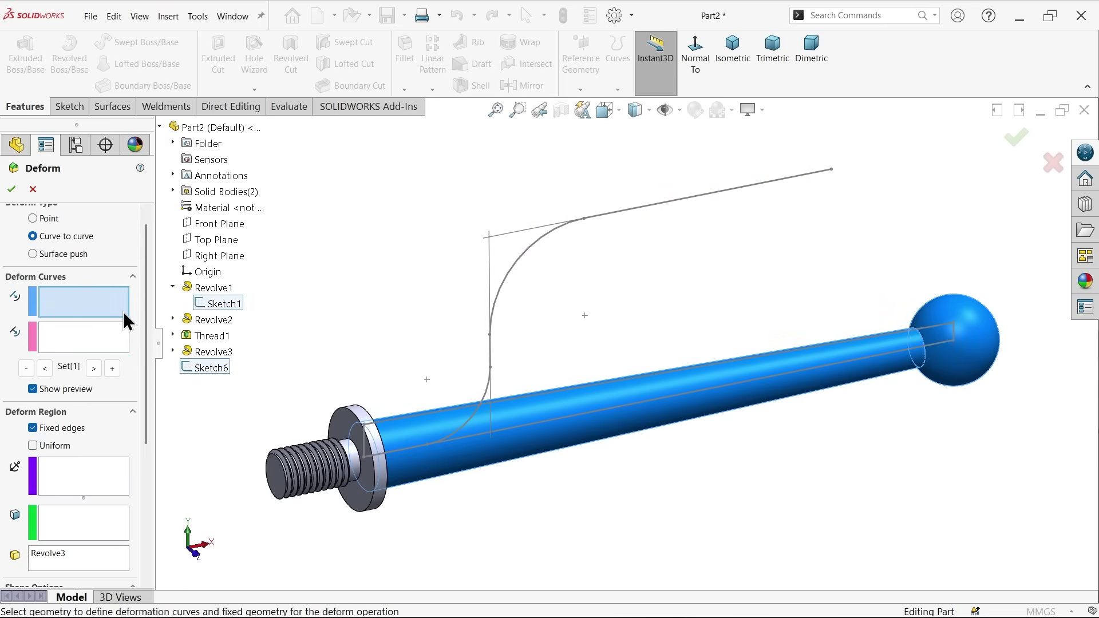
{"action": "left_click", "coordinate": [598, 421]}
{"action": "left_click", "coordinate": [86, 344]}
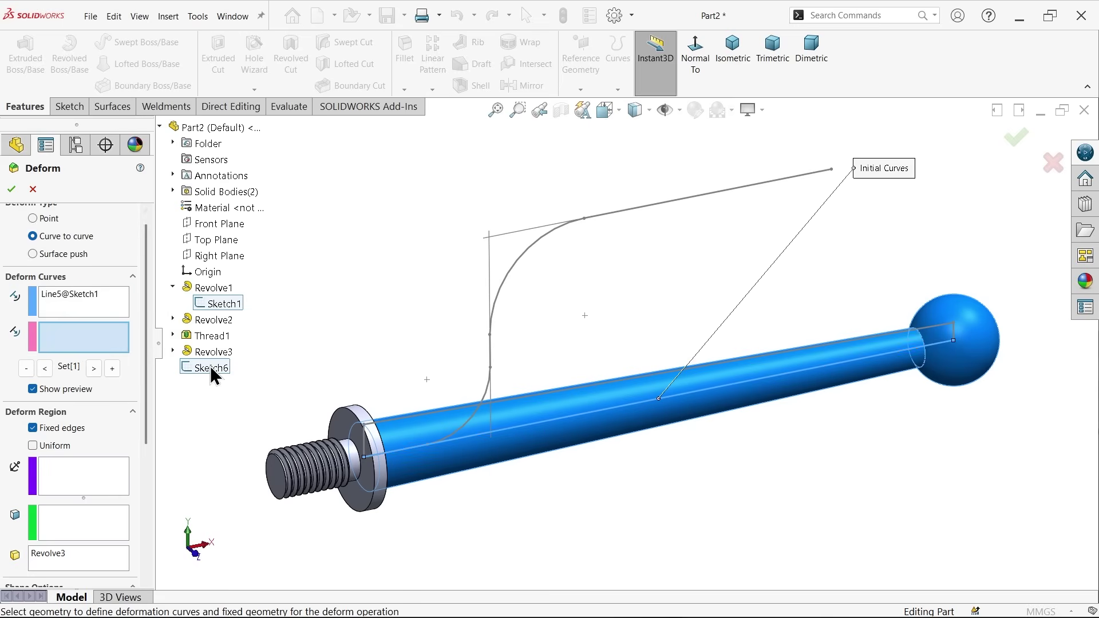
{"action": "left_click", "coordinate": [211, 367]}
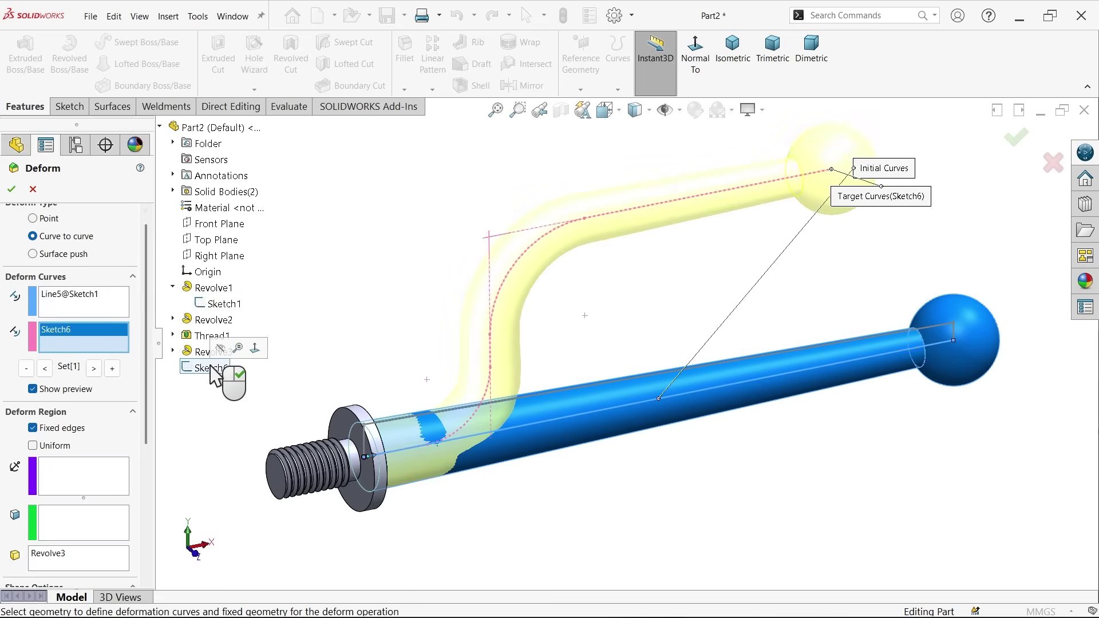
{"action": "mouse_move", "coordinate": [145, 396]}
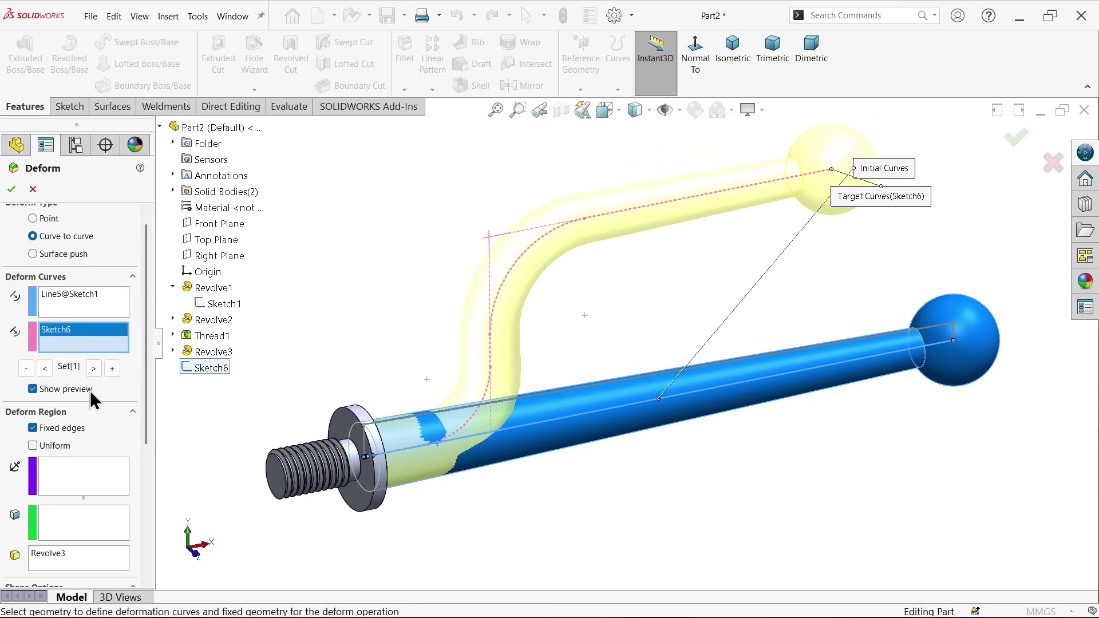
{"action": "left_click_drag", "start_coordinate": [144, 396], "coordinate": [142, 542]}
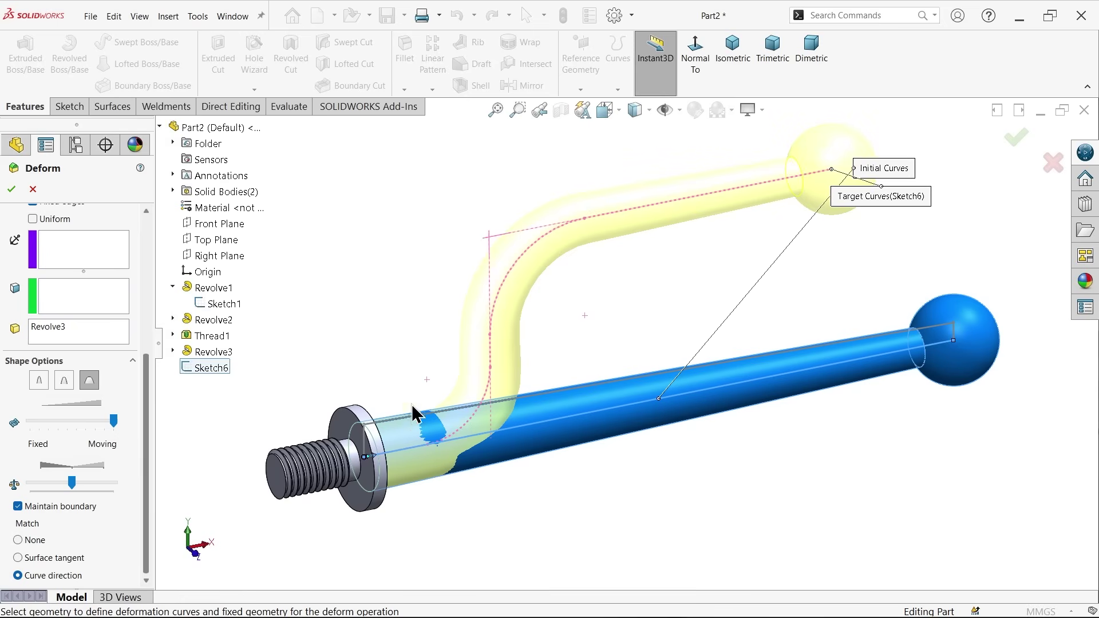
{"action": "scroll", "coordinate": [612, 318], "scroll_direction": "up", "scroll_amount": 2}
{"action": "scroll", "coordinate": [653, 283], "scroll_direction": "down", "scroll_amount": 1}
{"action": "scroll", "coordinate": [652, 283], "scroll_direction": "down", "scroll_amount": 3}
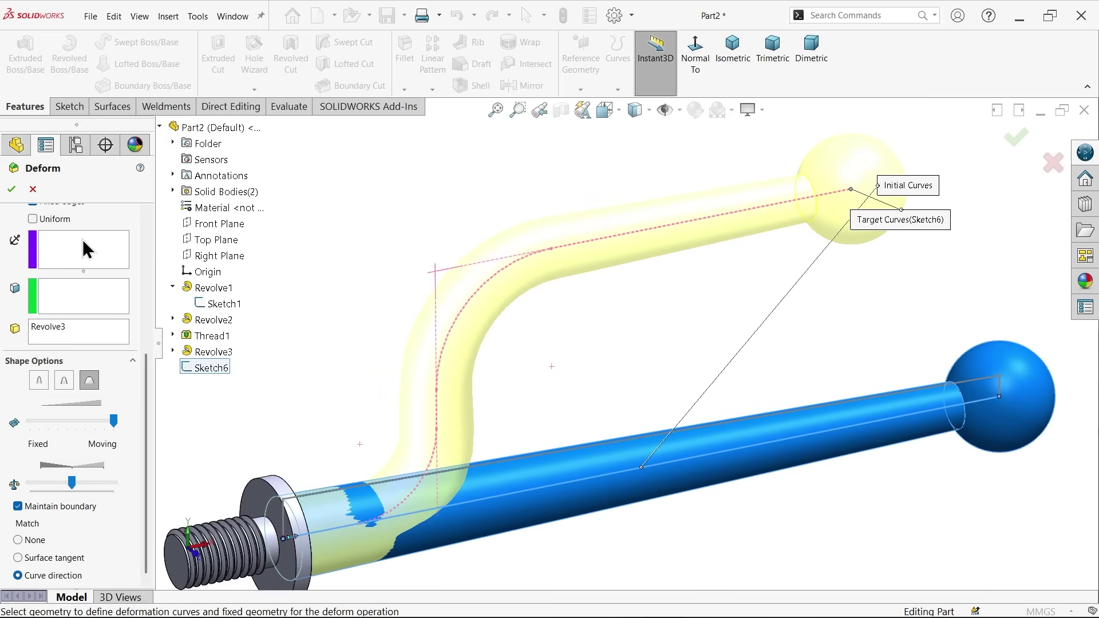
{"action": "left_click", "coordinate": [11, 188]}
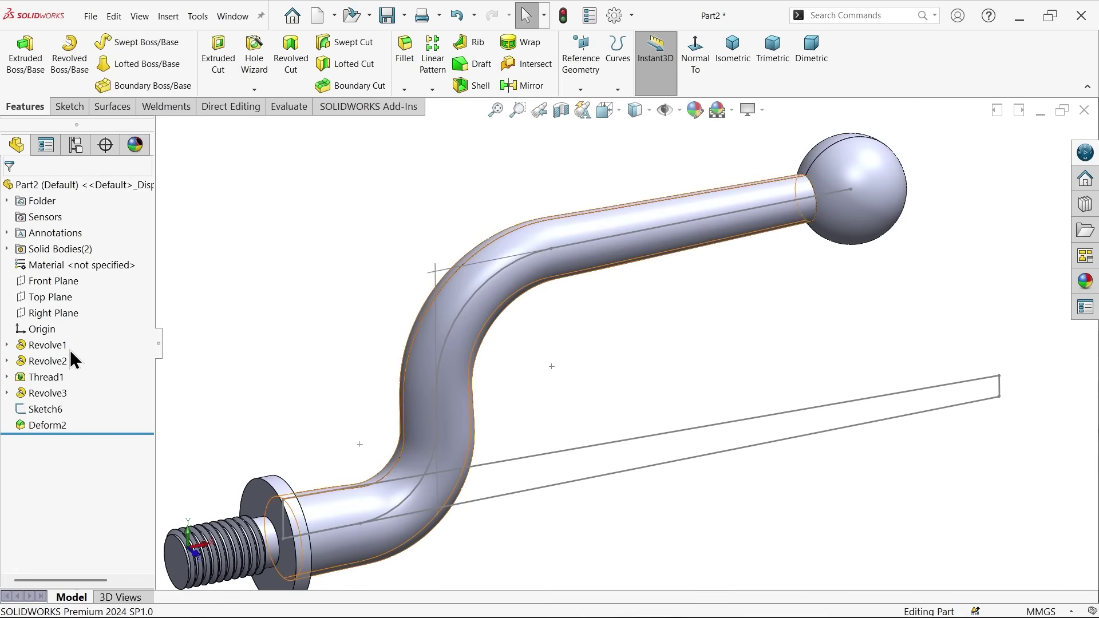
Hide Sketch1 and Sketch6 and orbit to view the bent rod.
{"action": "left_click", "coordinate": [6, 346]}
{"action": "left_click", "coordinate": [55, 358]}
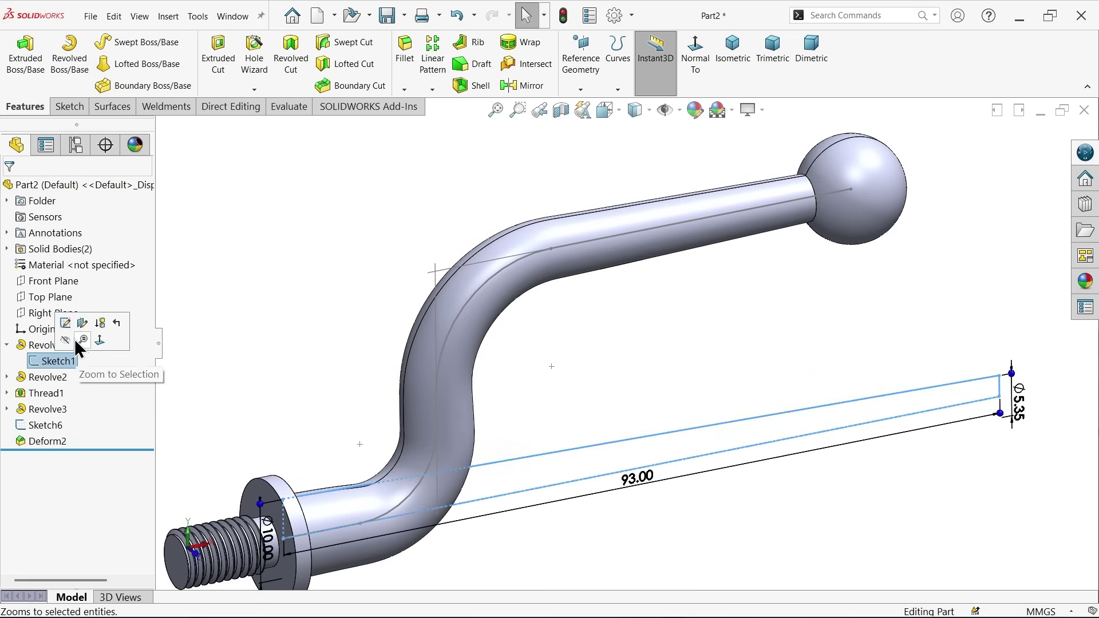
{"action": "left_click", "coordinate": [67, 338]}
{"action": "left_click", "coordinate": [44, 428]}
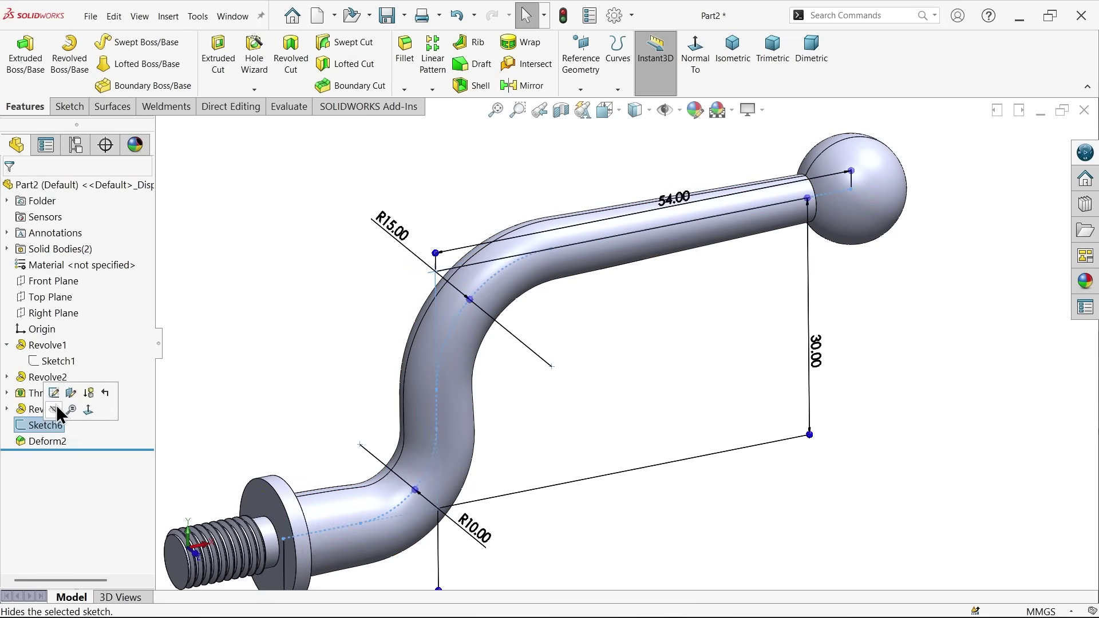
{"action": "left_click", "coordinate": [56, 405]}
{"action": "mouse_move", "coordinate": [268, 351]}
{"action": "middle_mouse_down"}
{"action": "mouse_move", "coordinate": [332, 364]}
{"action": "mouse_move", "coordinate": [311, 393]}
{"action": "mouse_move", "coordinate": [381, 474]}
{"action": "mouse_move", "coordinate": [294, 328]}
{"action": "mouse_move", "coordinate": [293, 241]}
{"action": "mouse_move", "coordinate": [312, 312]}
{"action": "mouse_move", "coordinate": [266, 375]}
{"action": "mouse_move", "coordinate": [291, 273]}
{"action": "mouse_move", "coordinate": [344, 377]}
{"action": "mouse_move", "coordinate": [332, 379]}
{"action": "middle_mouse_up"}
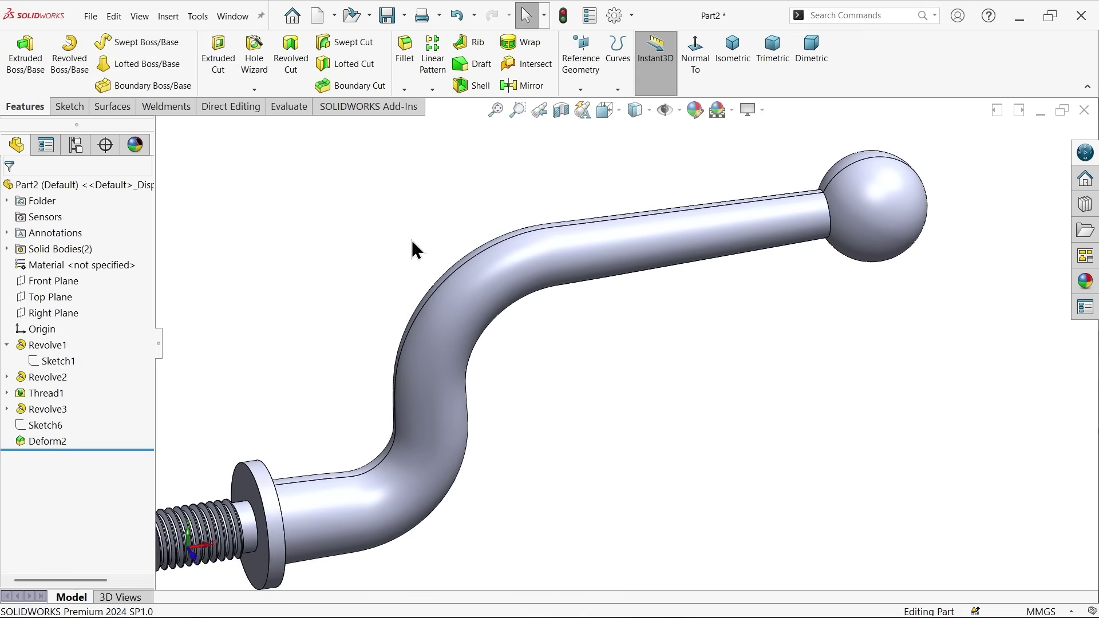
Turn on RealView Graphics and apply the Metal > Brass appearance to the whole part.
{"action": "left_click", "coordinate": [763, 112]}
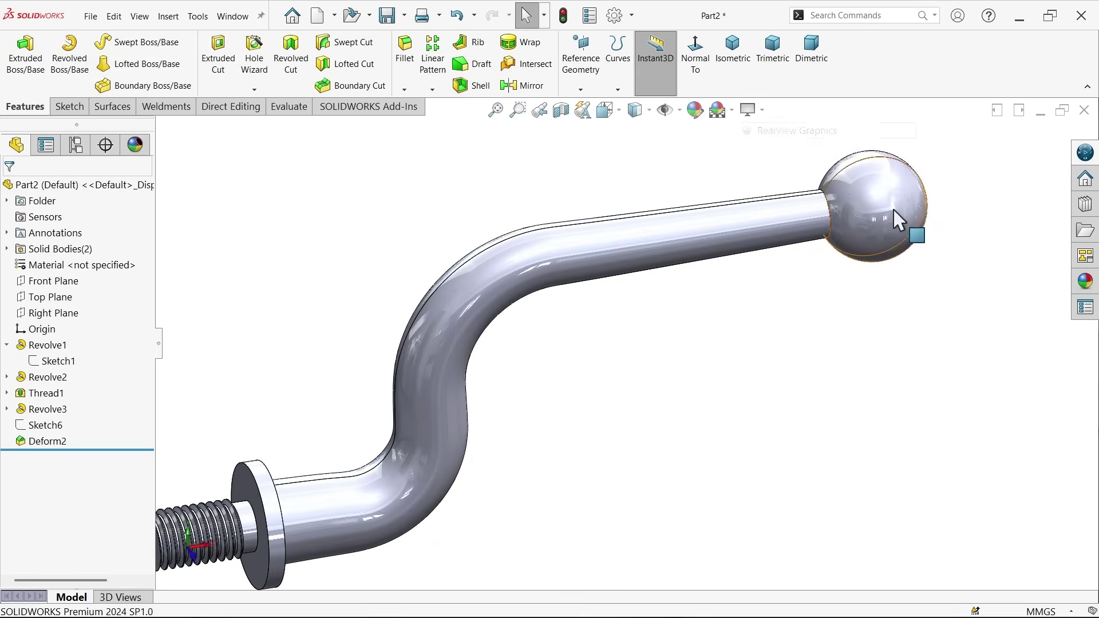
{"action": "left_click", "coordinate": [1086, 282]}
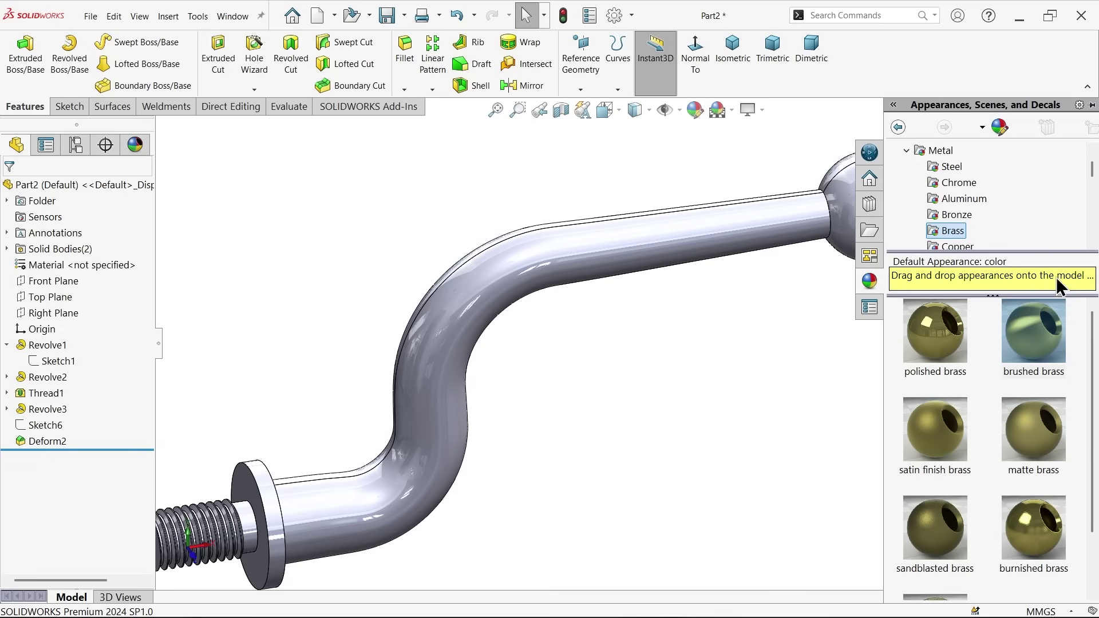
{"action": "double_click", "coordinate": [1047, 338]}
{"action": "scroll", "coordinate": [694, 410], "scroll_direction": "up", "scroll_amount": 2}
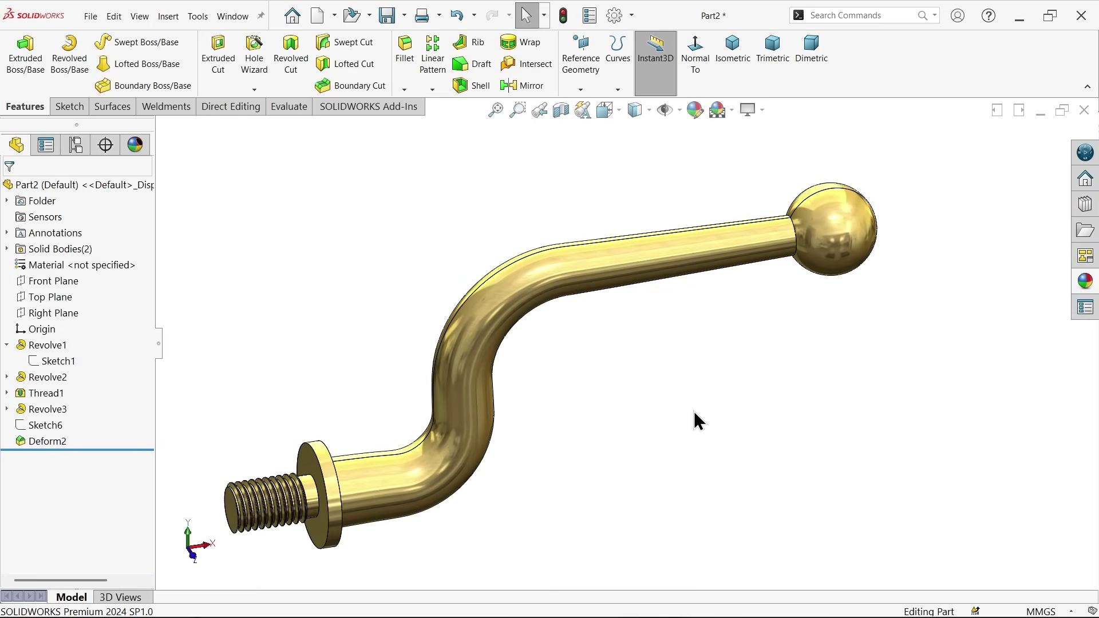
{"action": "mouse_move", "coordinate": [694, 411]}
{"action": "middle_mouse_down"}
{"action": "mouse_move", "coordinate": [720, 305]}
{"action": "mouse_move", "coordinate": [650, 351]}
{"action": "mouse_move", "coordinate": [641, 430]}
{"action": "mouse_move", "coordinate": [631, 375]}
{"action": "mouse_move", "coordinate": [627, 415]}
{"action": "middle_mouse_up"}
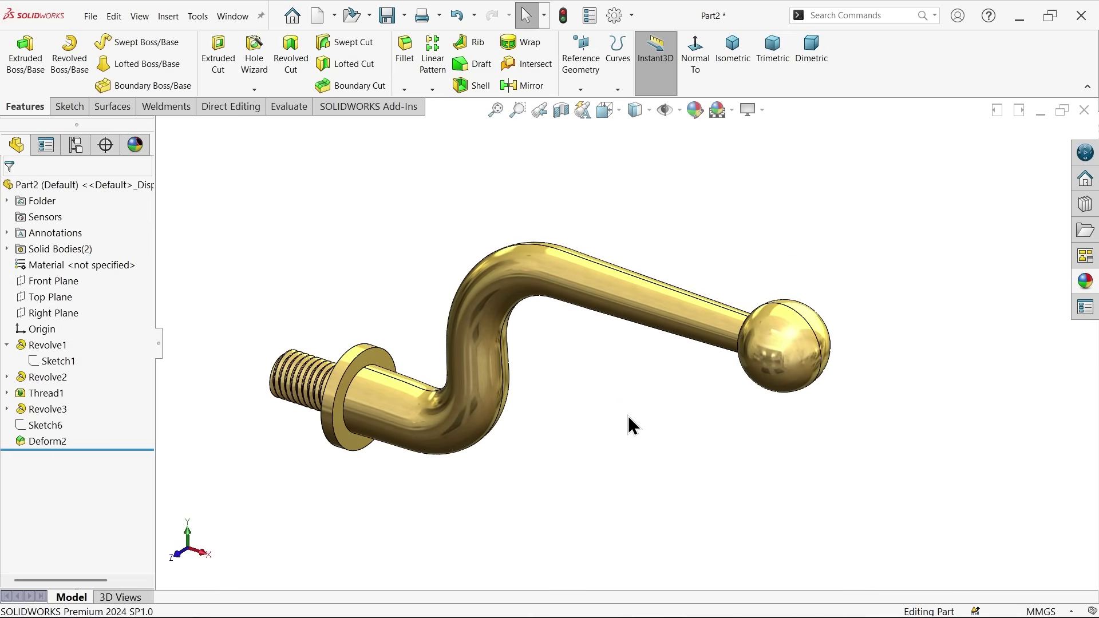